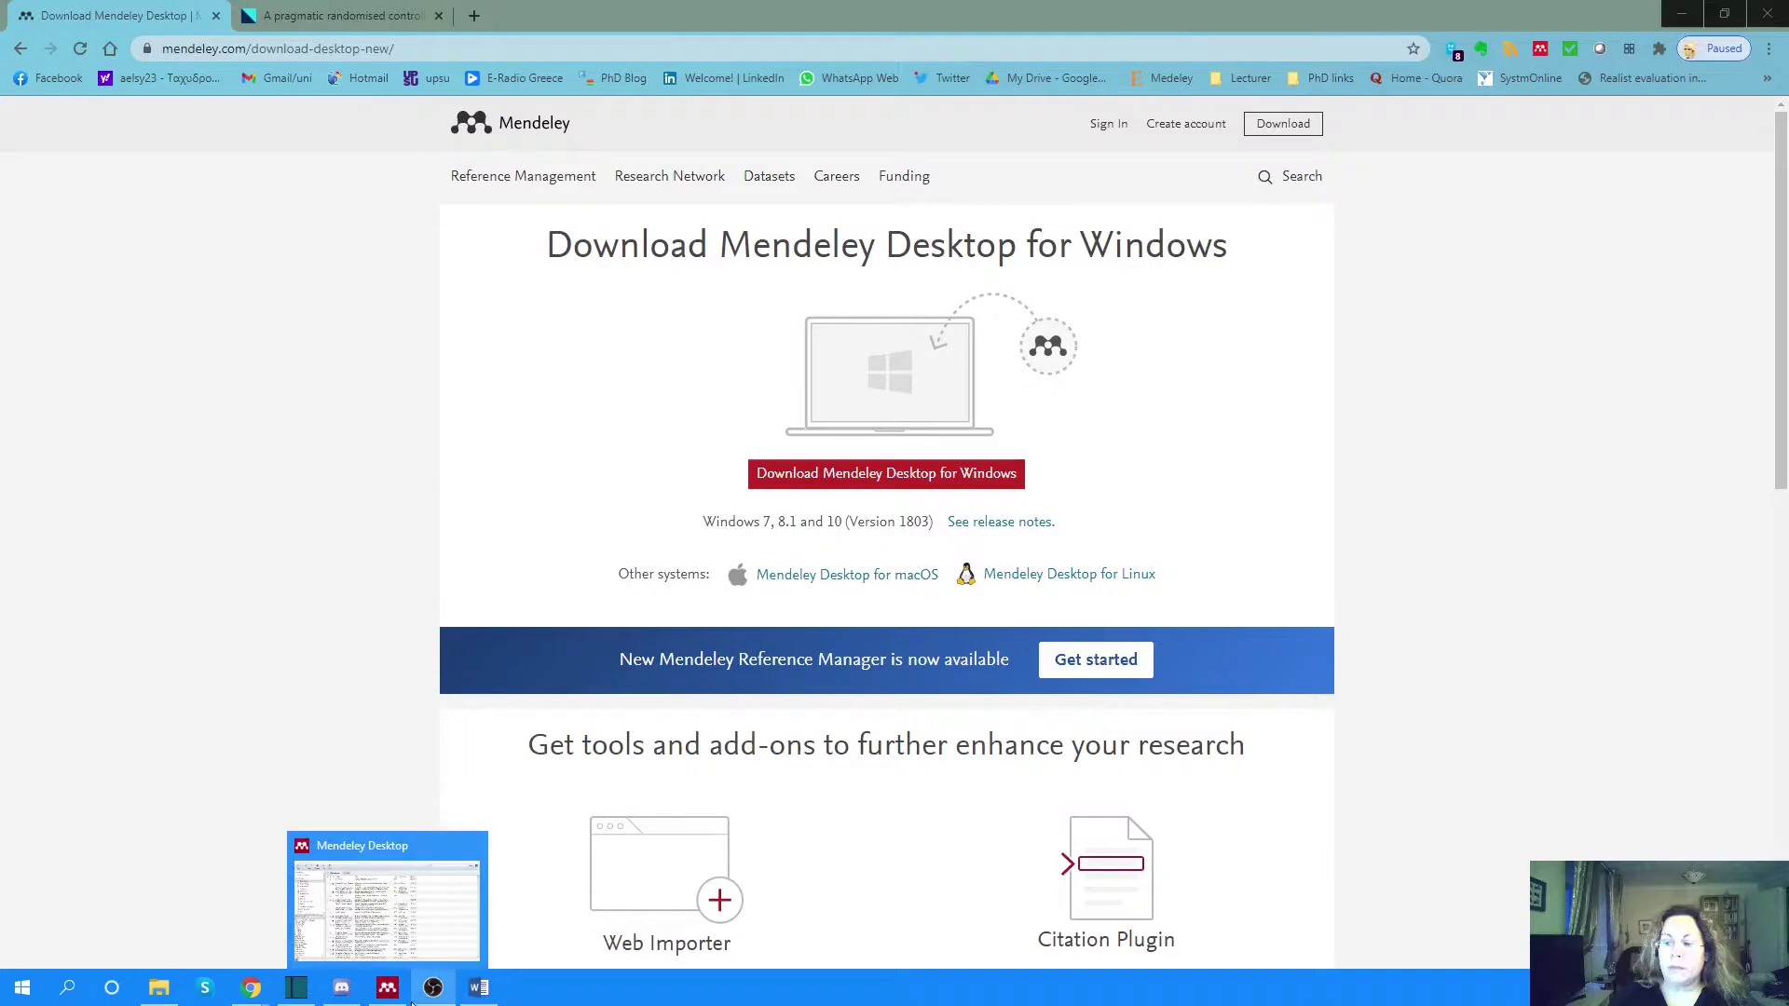
# - Bring Mendeley Desktop forward and check the Tools menu for the Word citation plugin
pyautogui.click(388, 988)
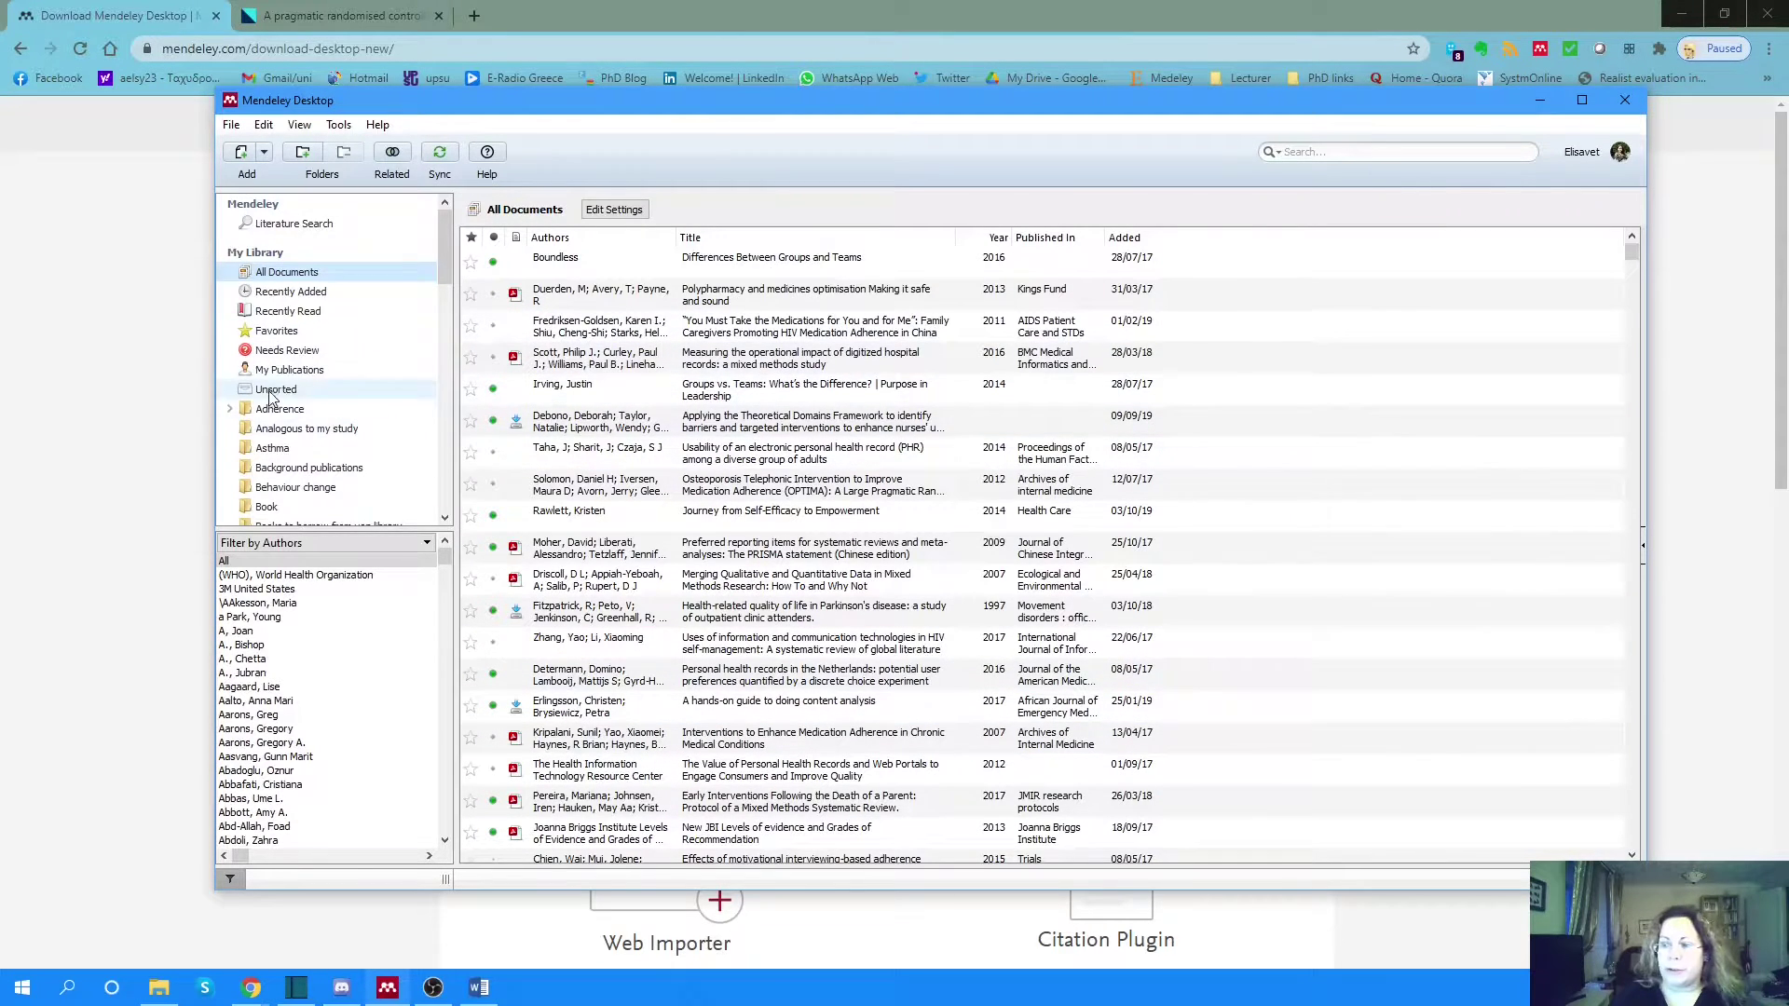
pyautogui.scroll(-5, 291, 420)
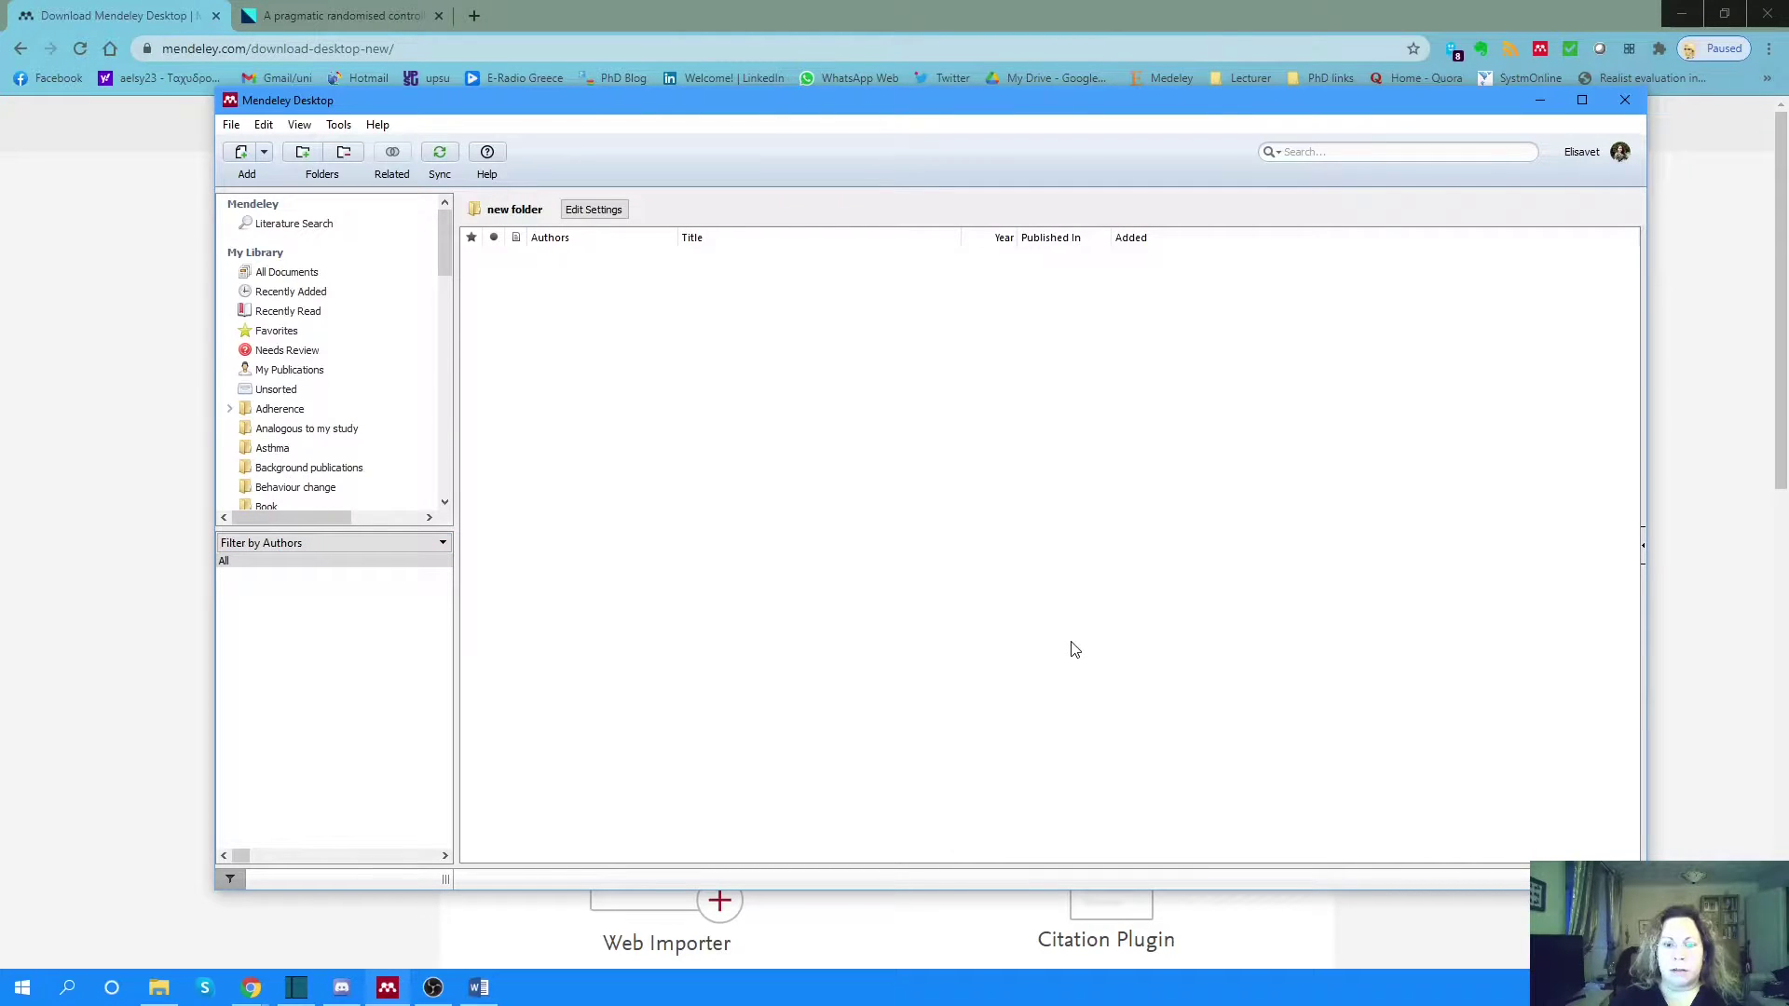
pyautogui.moveTo(478, 987)
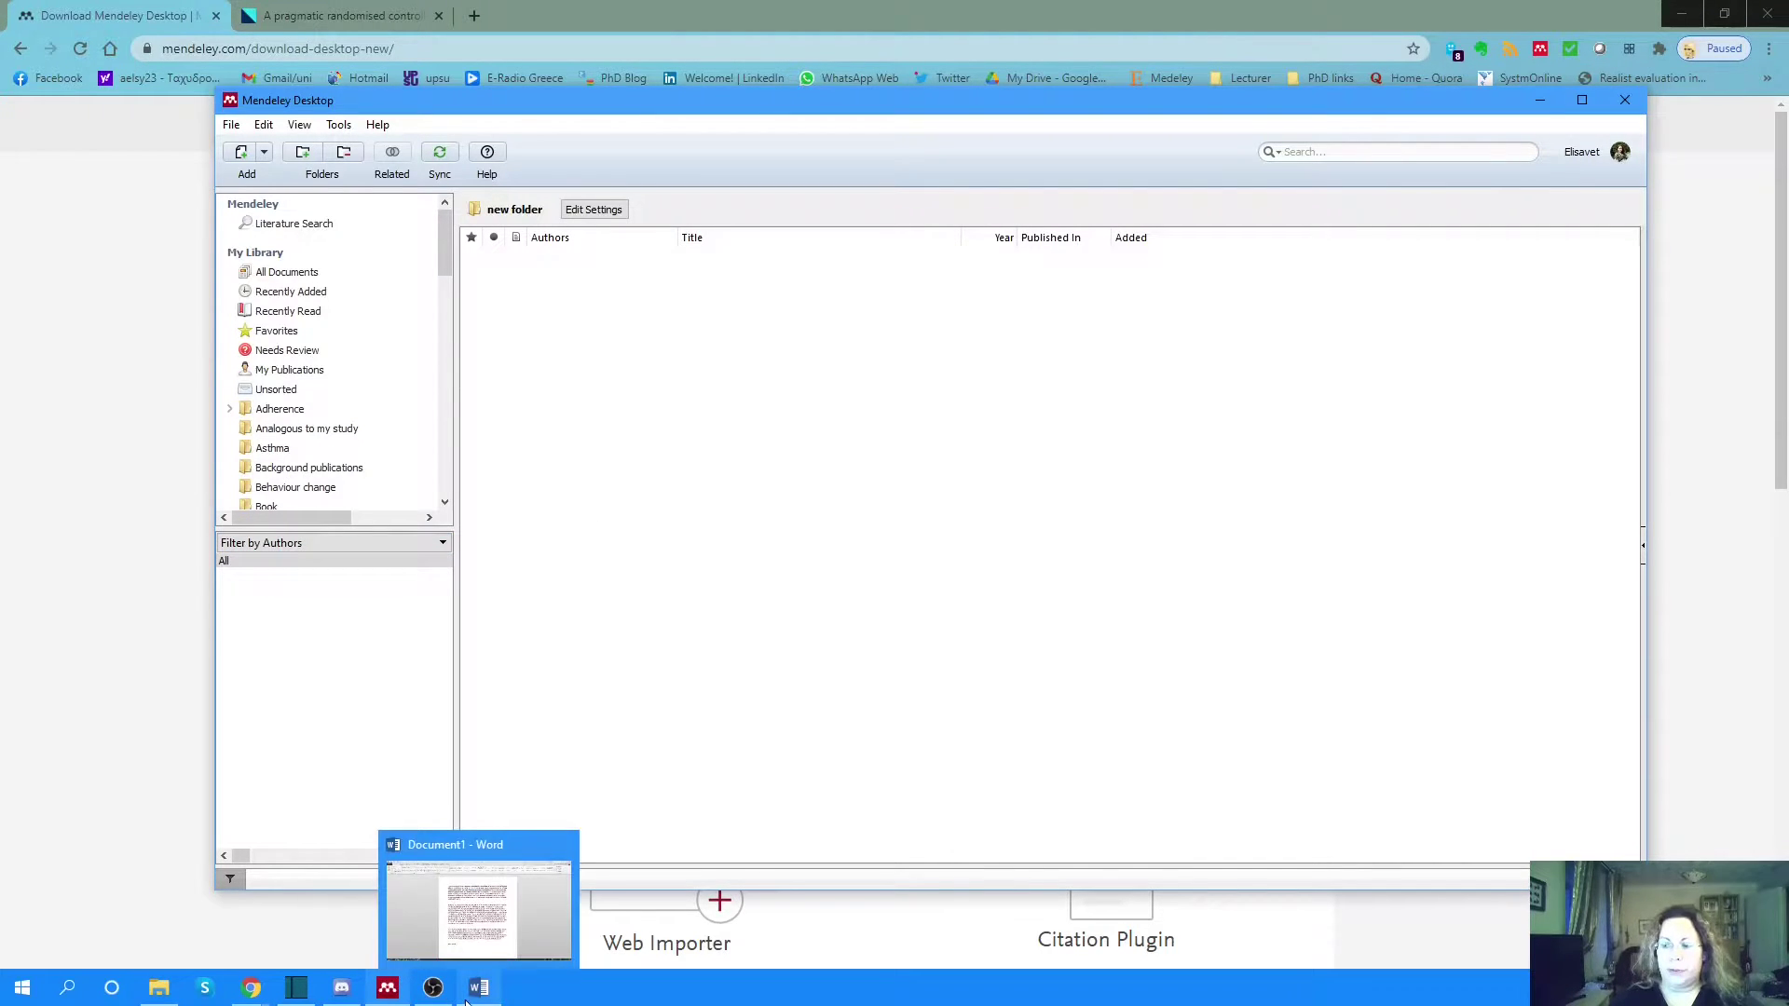
pyautogui.click(338, 124)
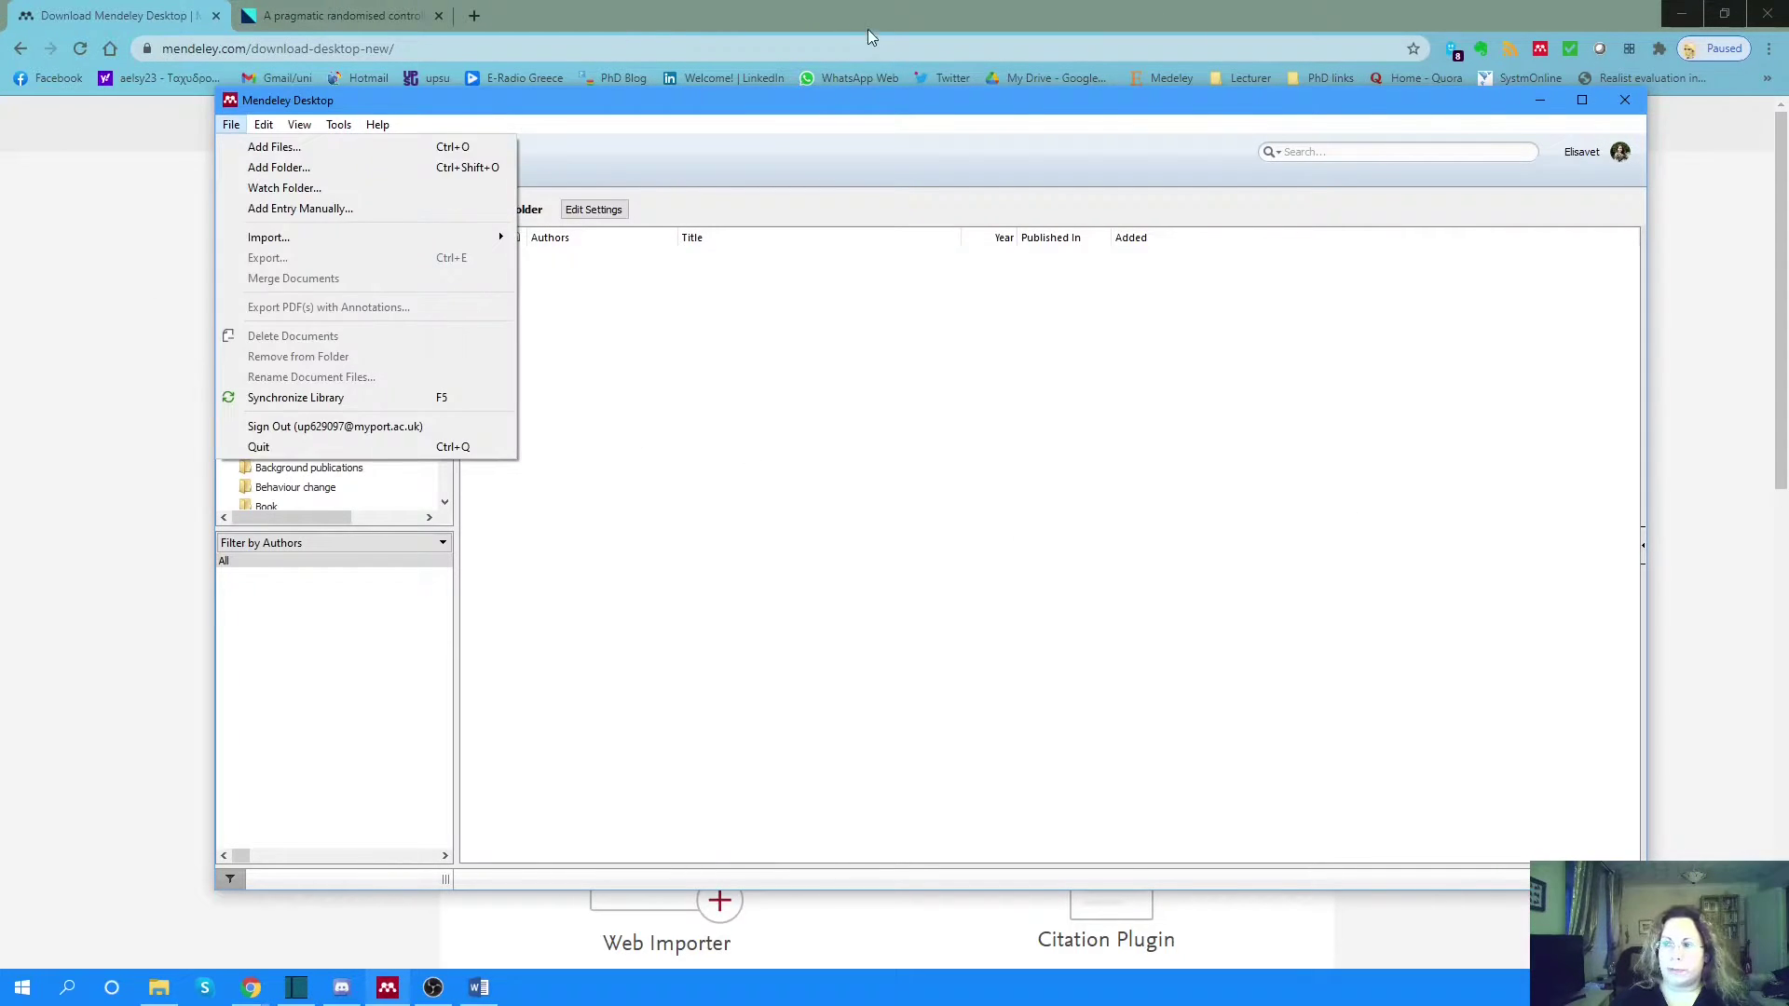
pyautogui.click(827, 246)
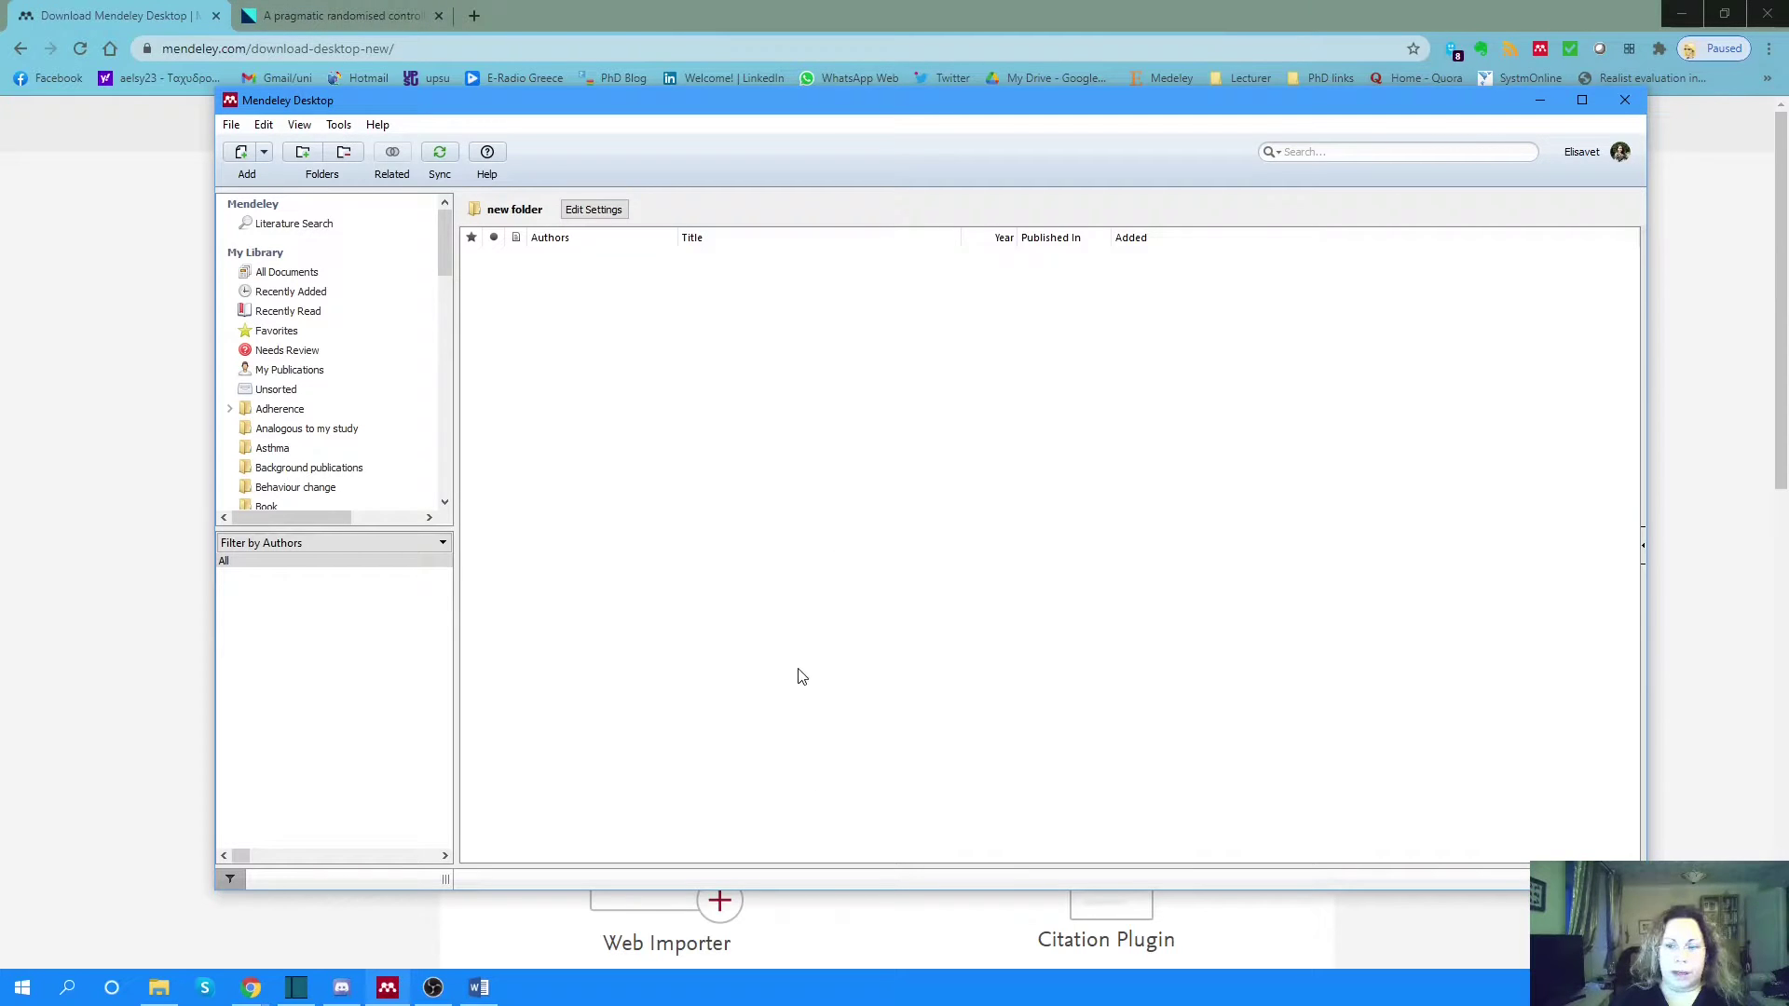
# - On the BMC Geriatrics article, untick Personality Traits in Web Importer and reopen the collection list
pyautogui.click(337, 16)
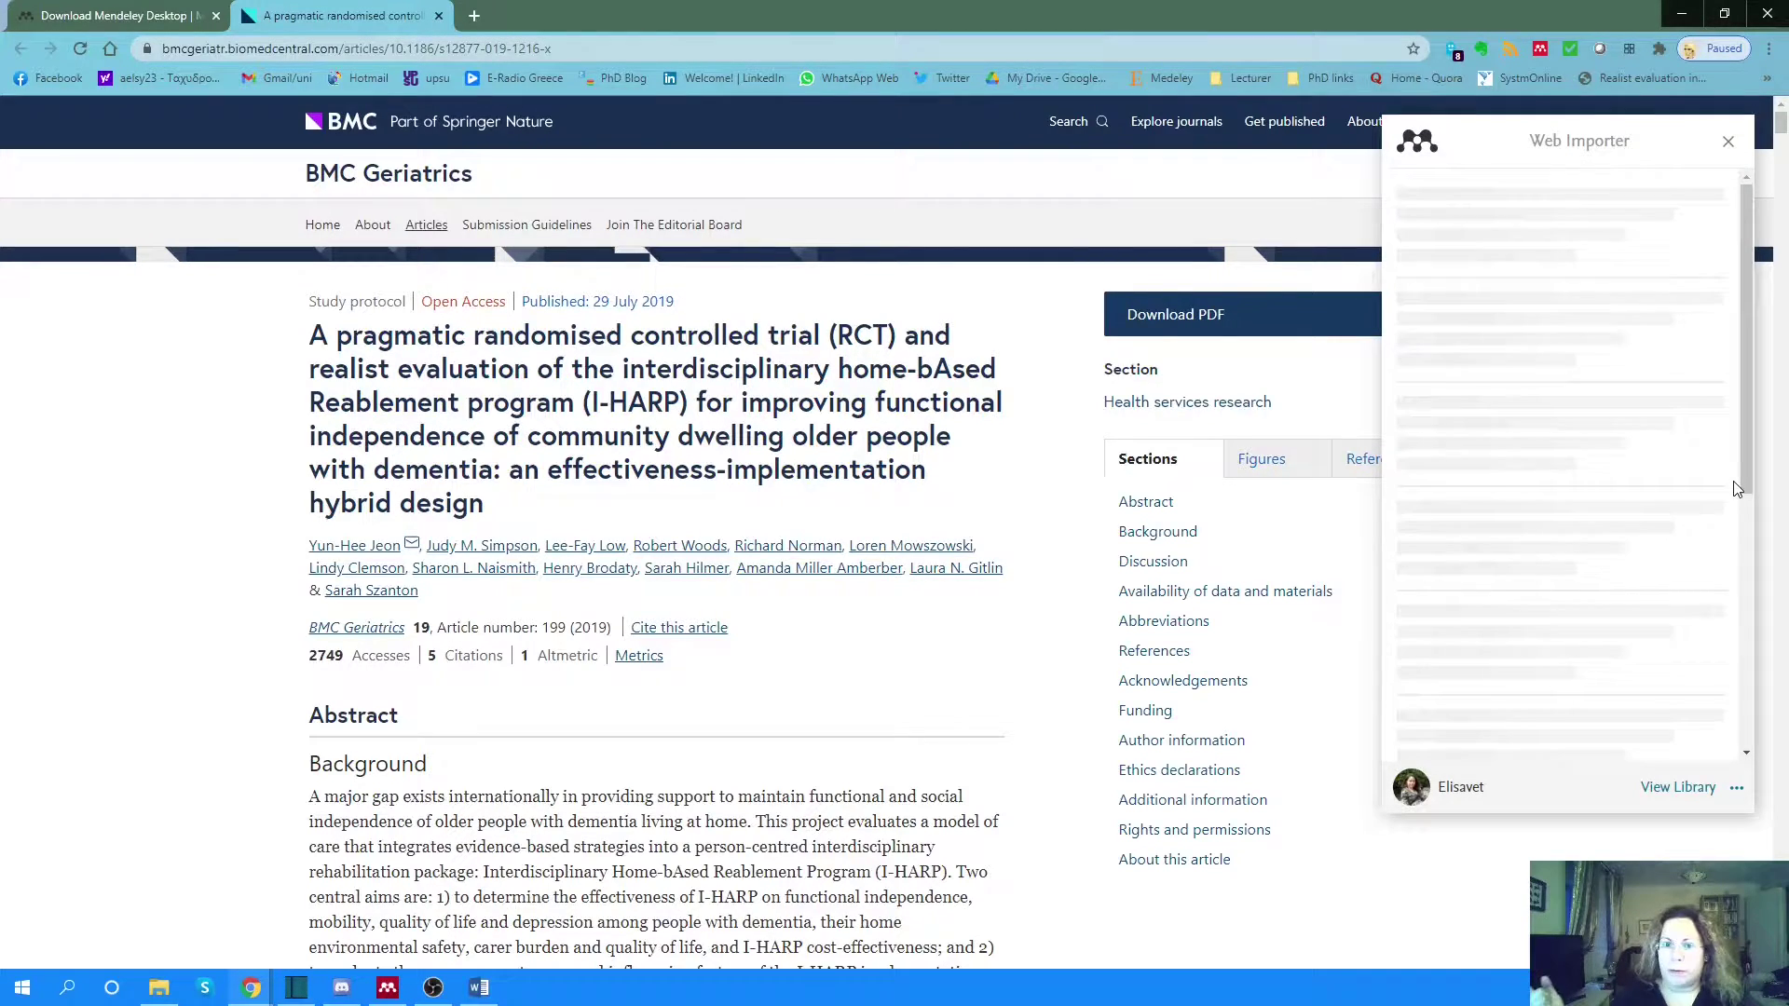
pyautogui.click(1419, 377)
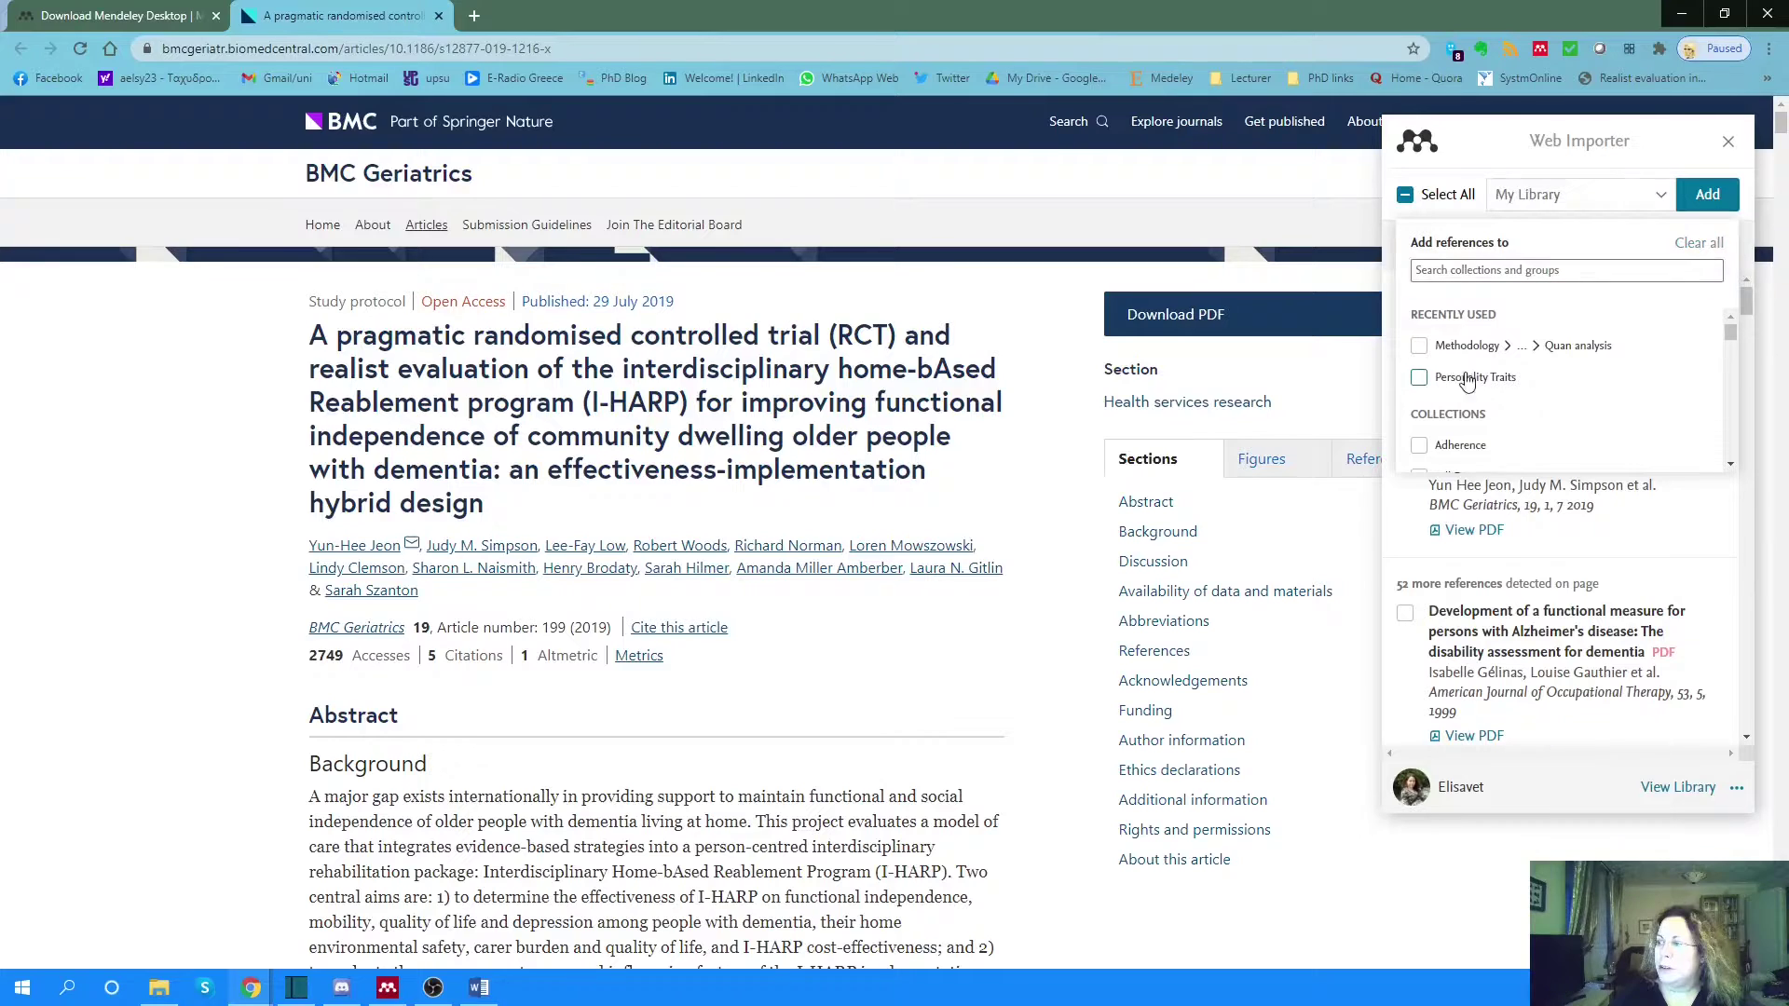
pyautogui.scroll(-2, 1468, 388)
pyautogui.scroll(-3, 1567, 377)
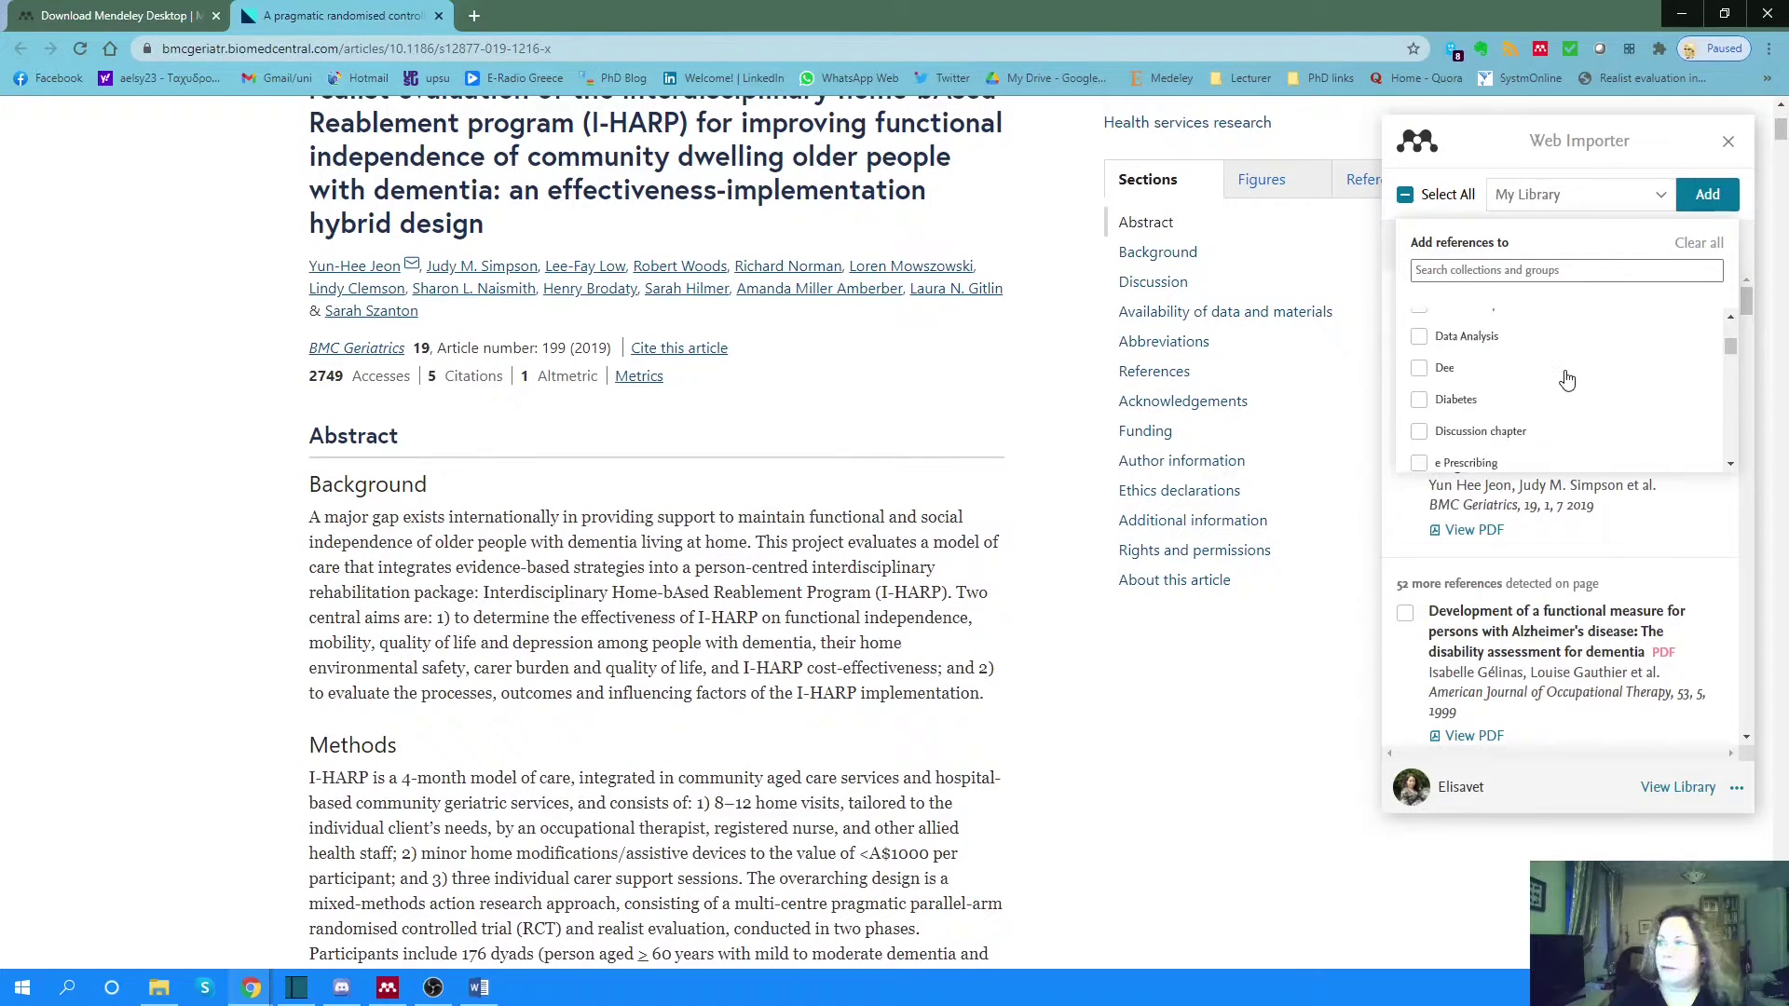
pyautogui.click(1663, 195)
pyautogui.click(1665, 196)
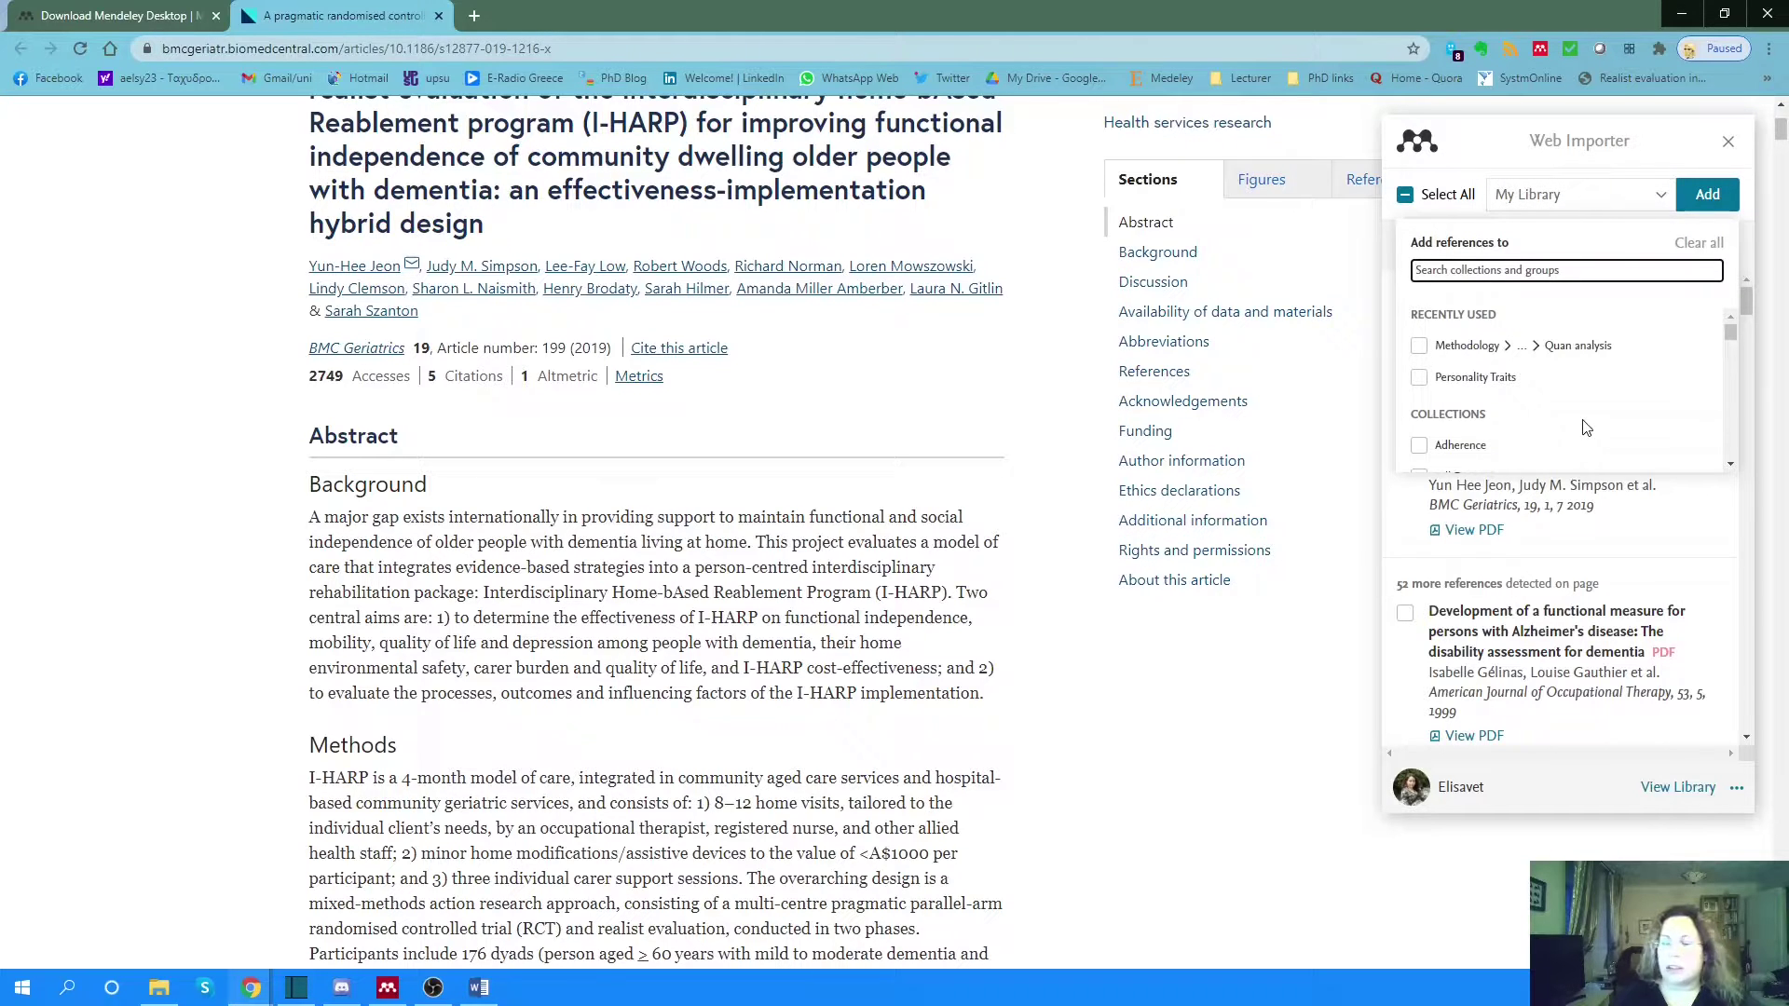
pyautogui.scroll(-3, 1584, 406)
pyautogui.scroll(-5, 1584, 405)
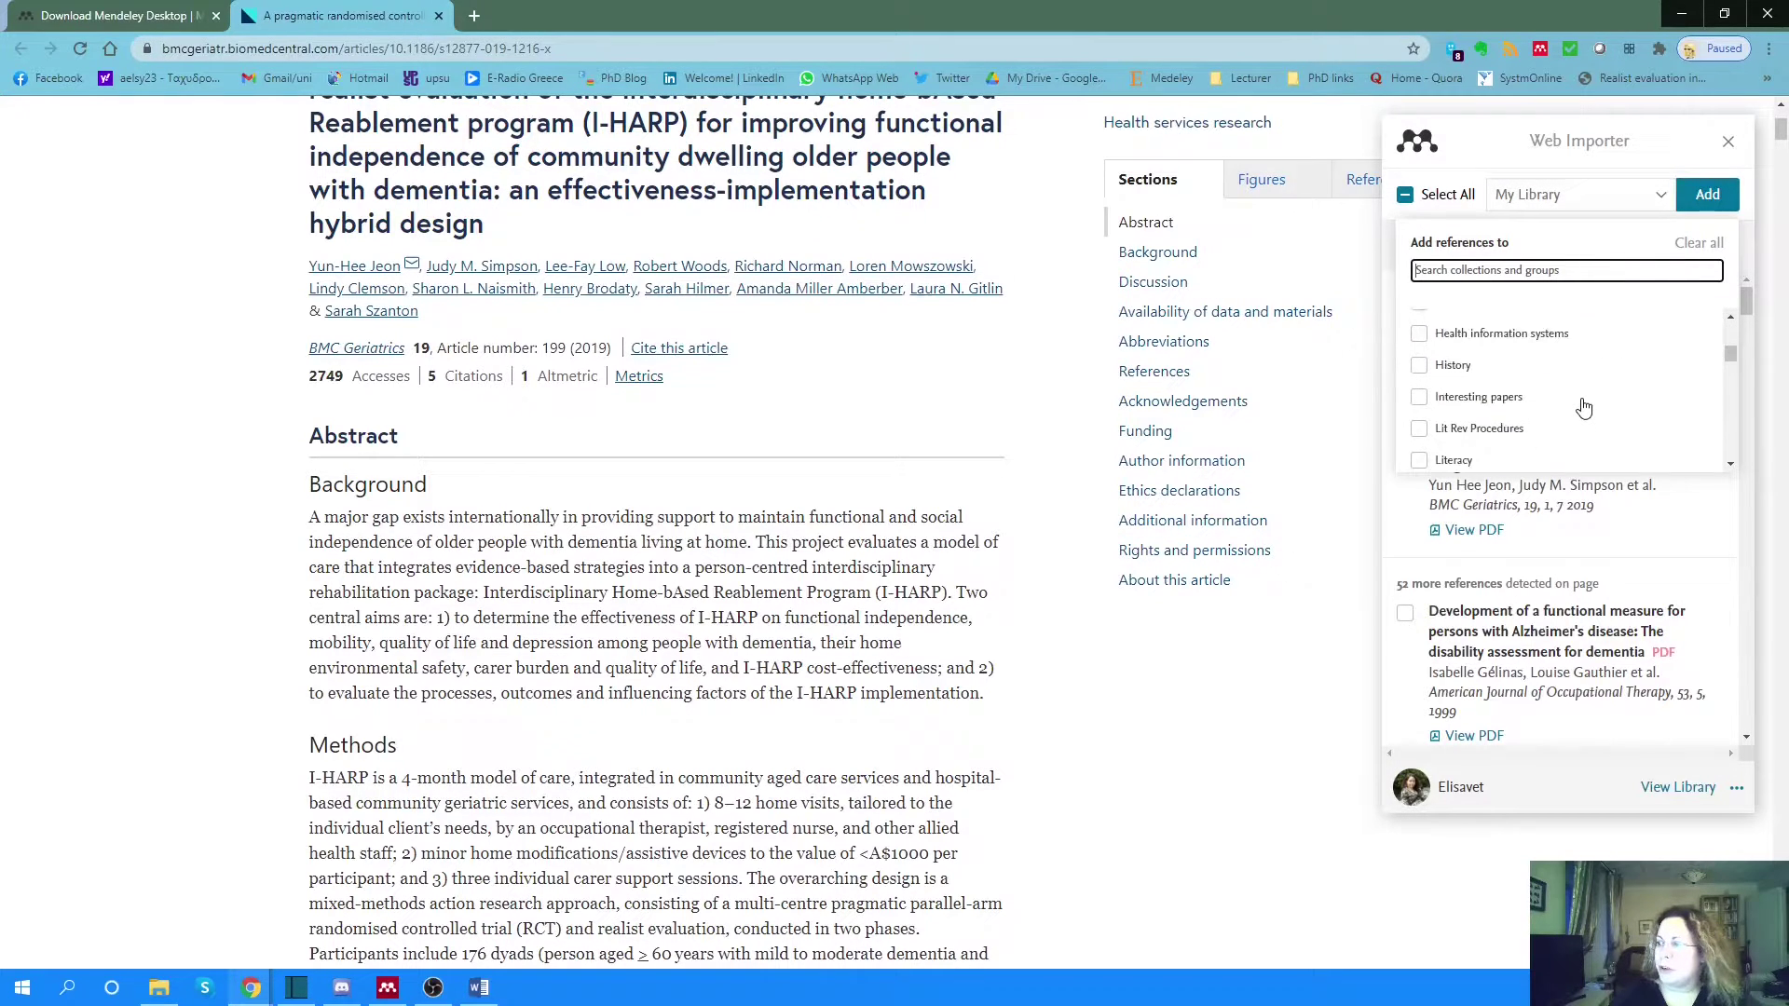
pyautogui.scroll(-5, 1583, 406)
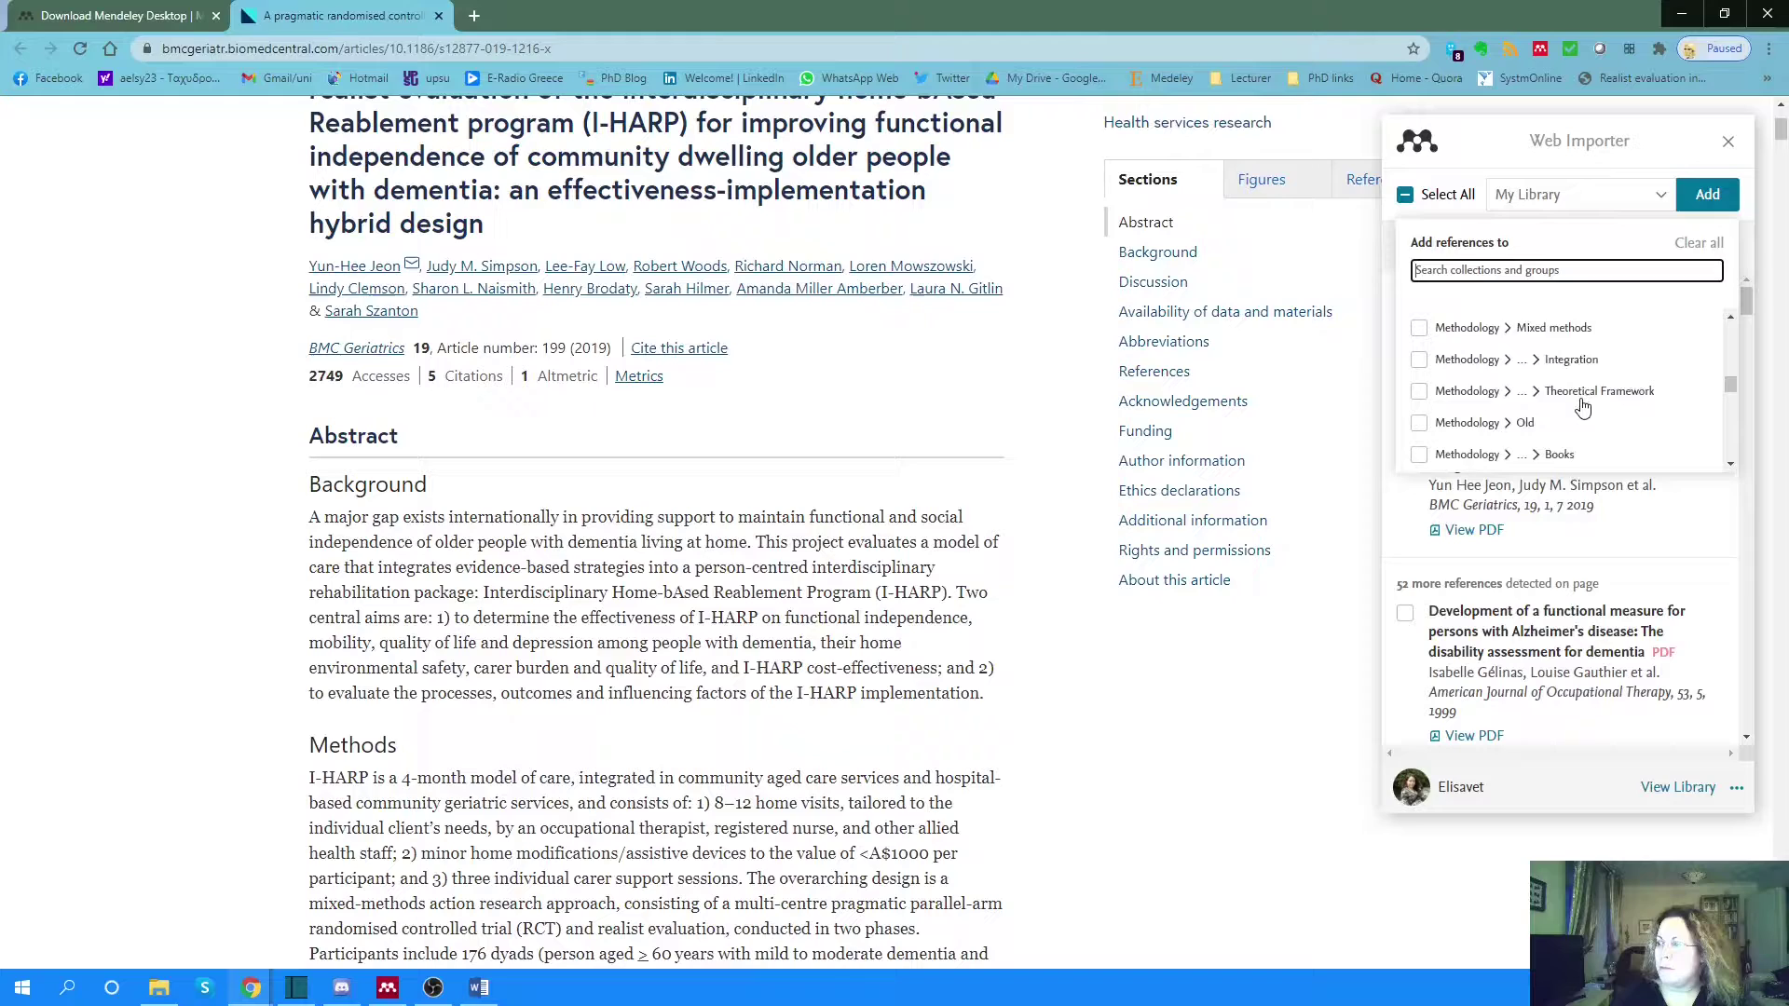
pyautogui.scroll(-3, 1582, 408)
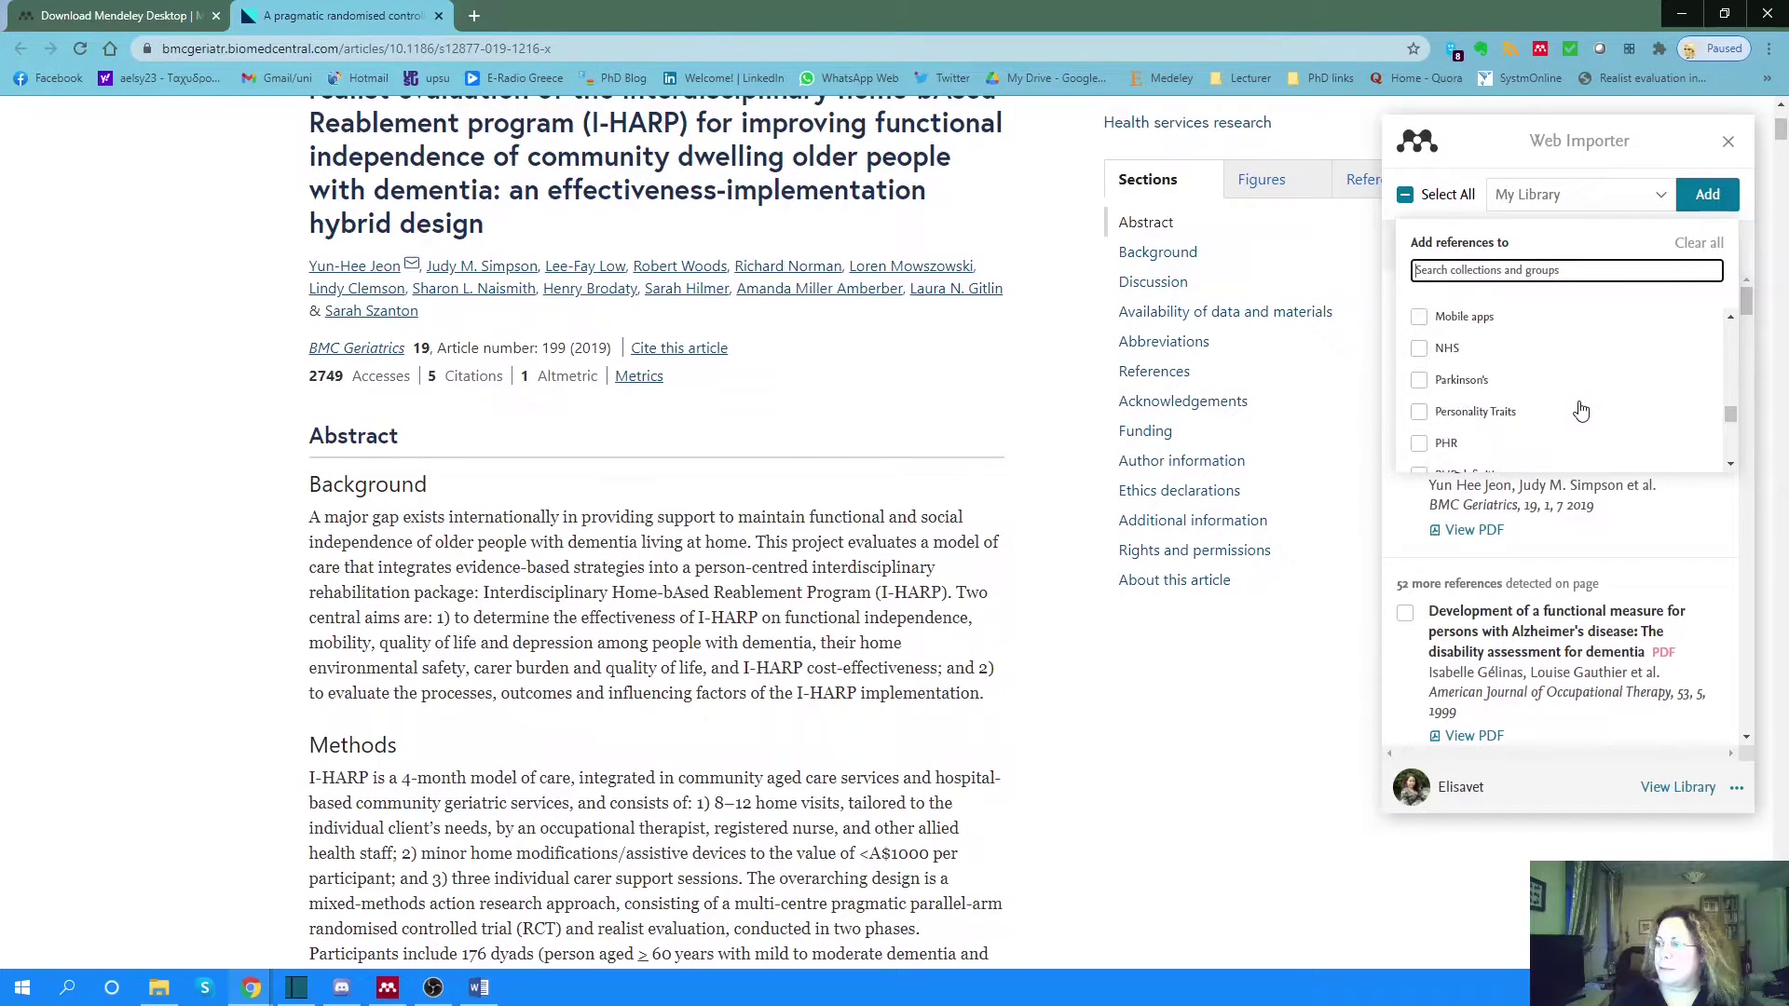
pyautogui.scroll(-2, 1538, 409)
pyautogui.scroll(-2, 1451, 419)
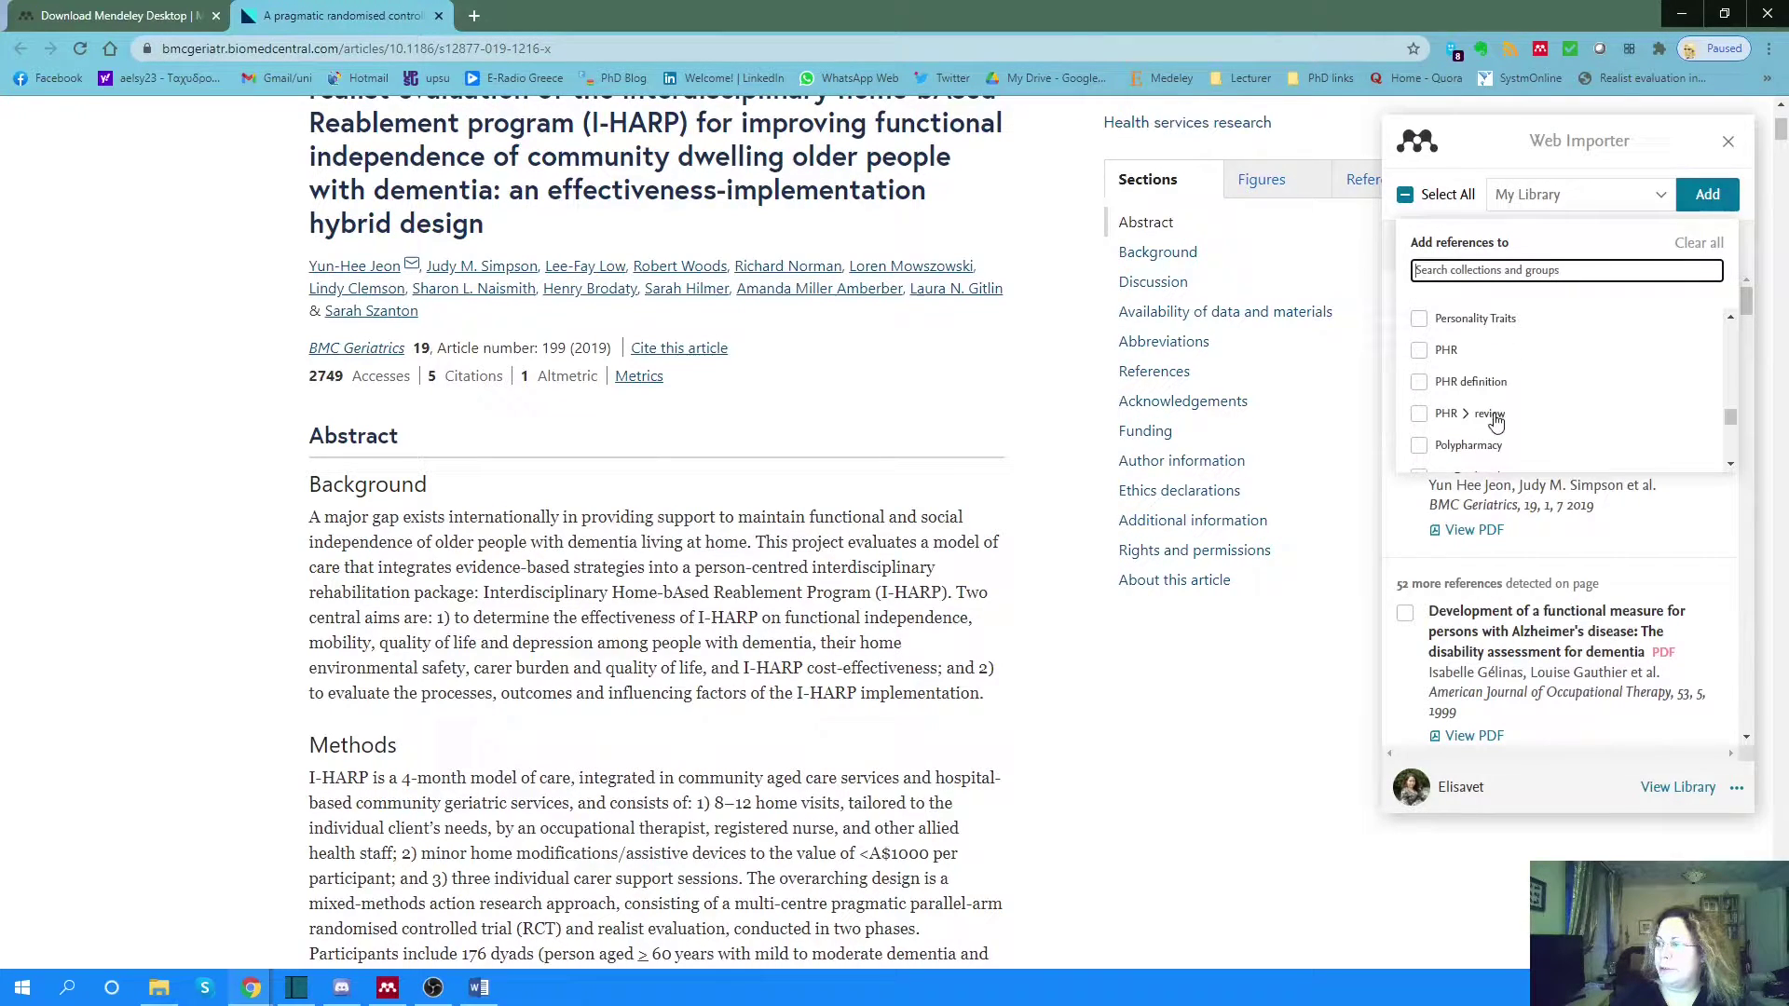
pyautogui.scroll(-2, 1496, 419)
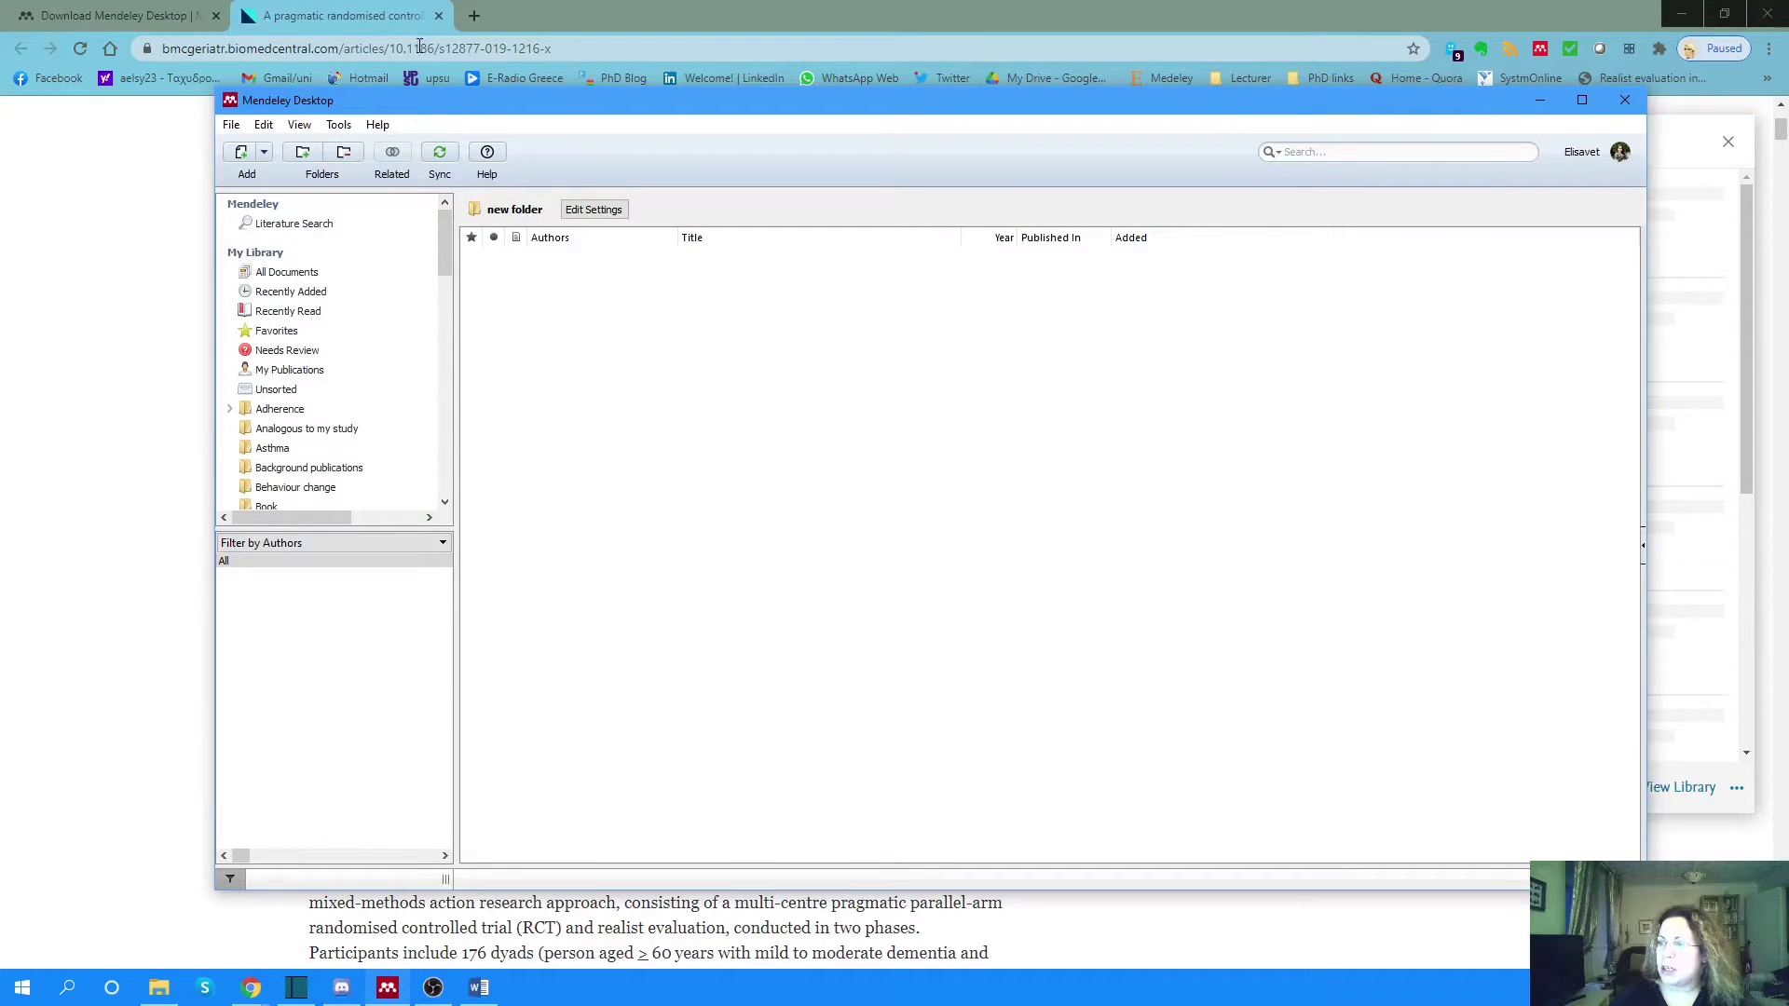
# - Reload the article, import it into 'new folder' via Web Importer, and switch to Mendeley Desktop
pyautogui.click(337, 14)
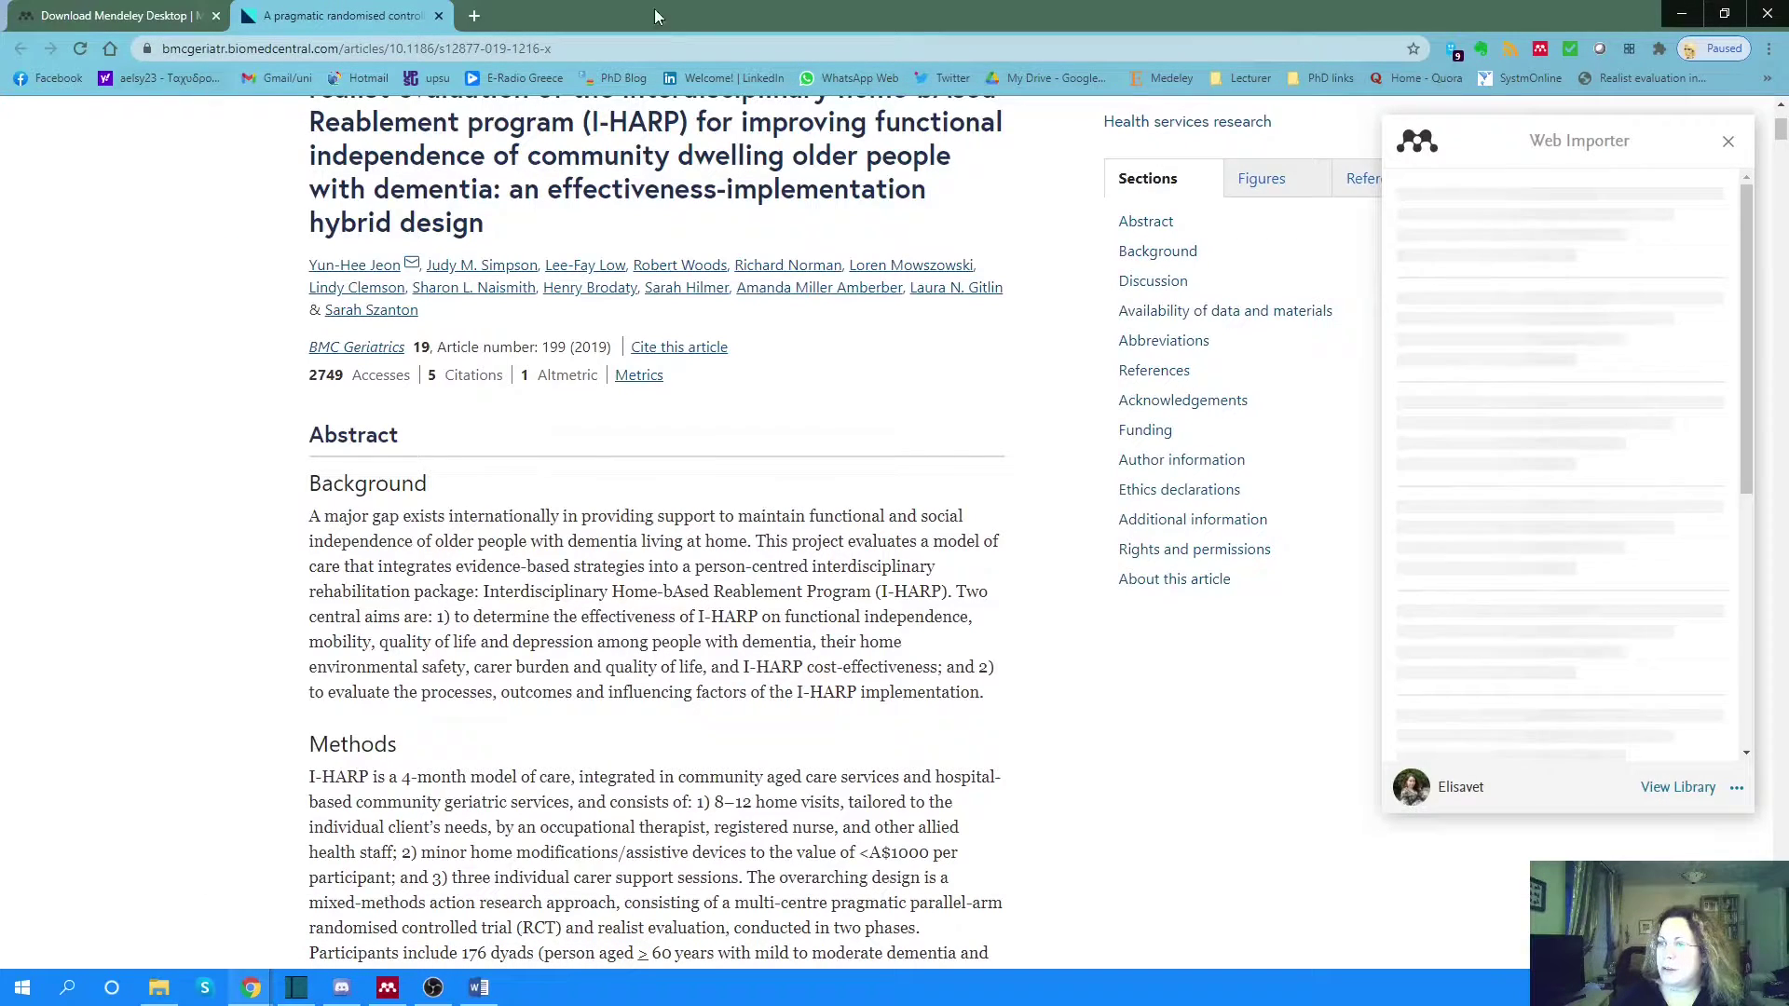
pyautogui.click(109, 48)
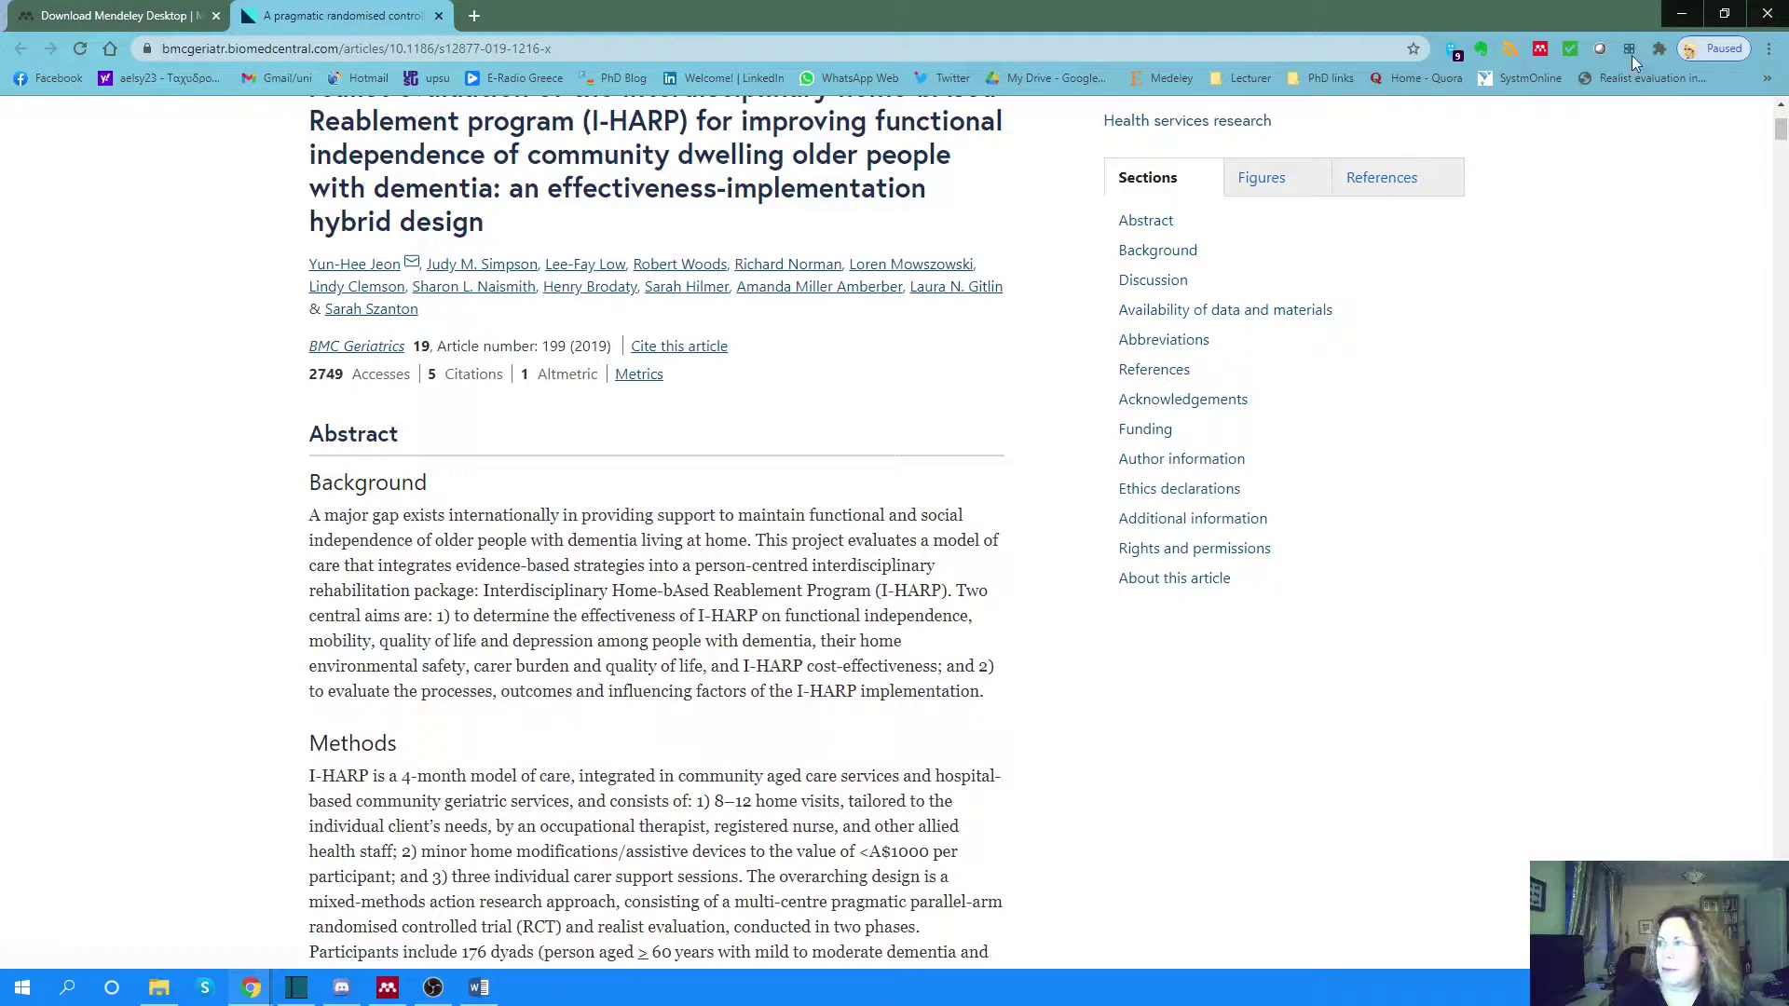
pyautogui.click(1541, 49)
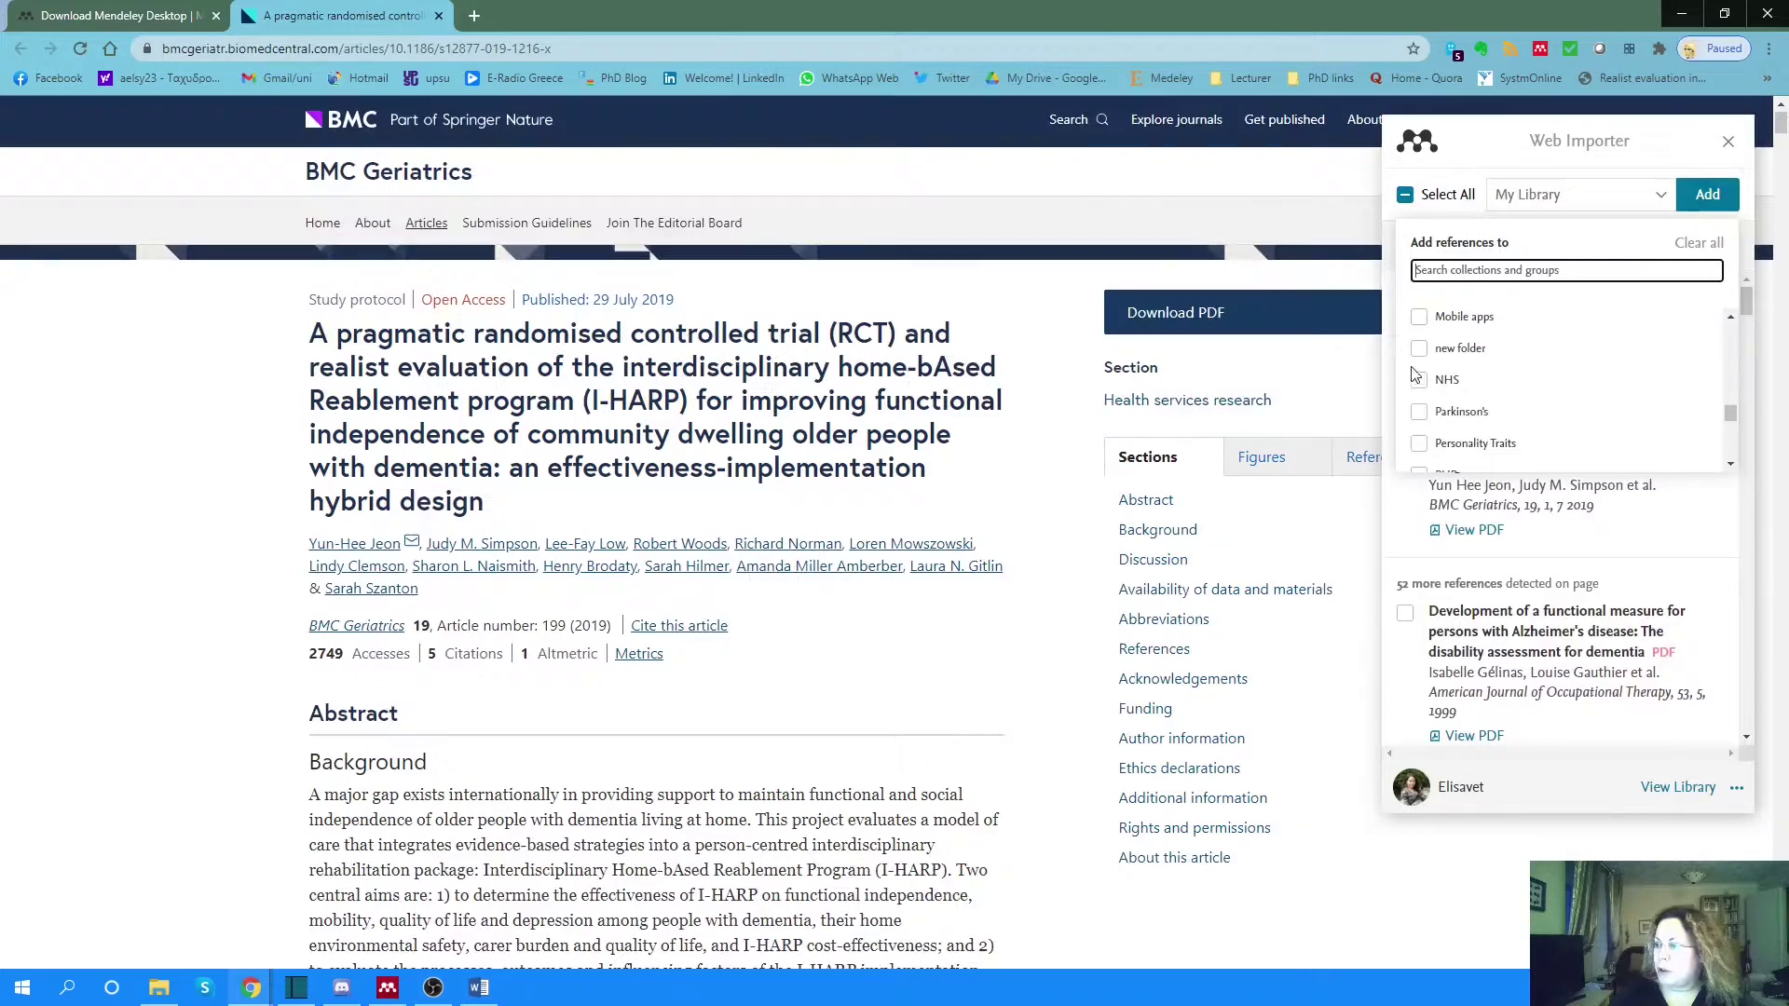
pyautogui.click(1419, 348)
pyautogui.click(1708, 194)
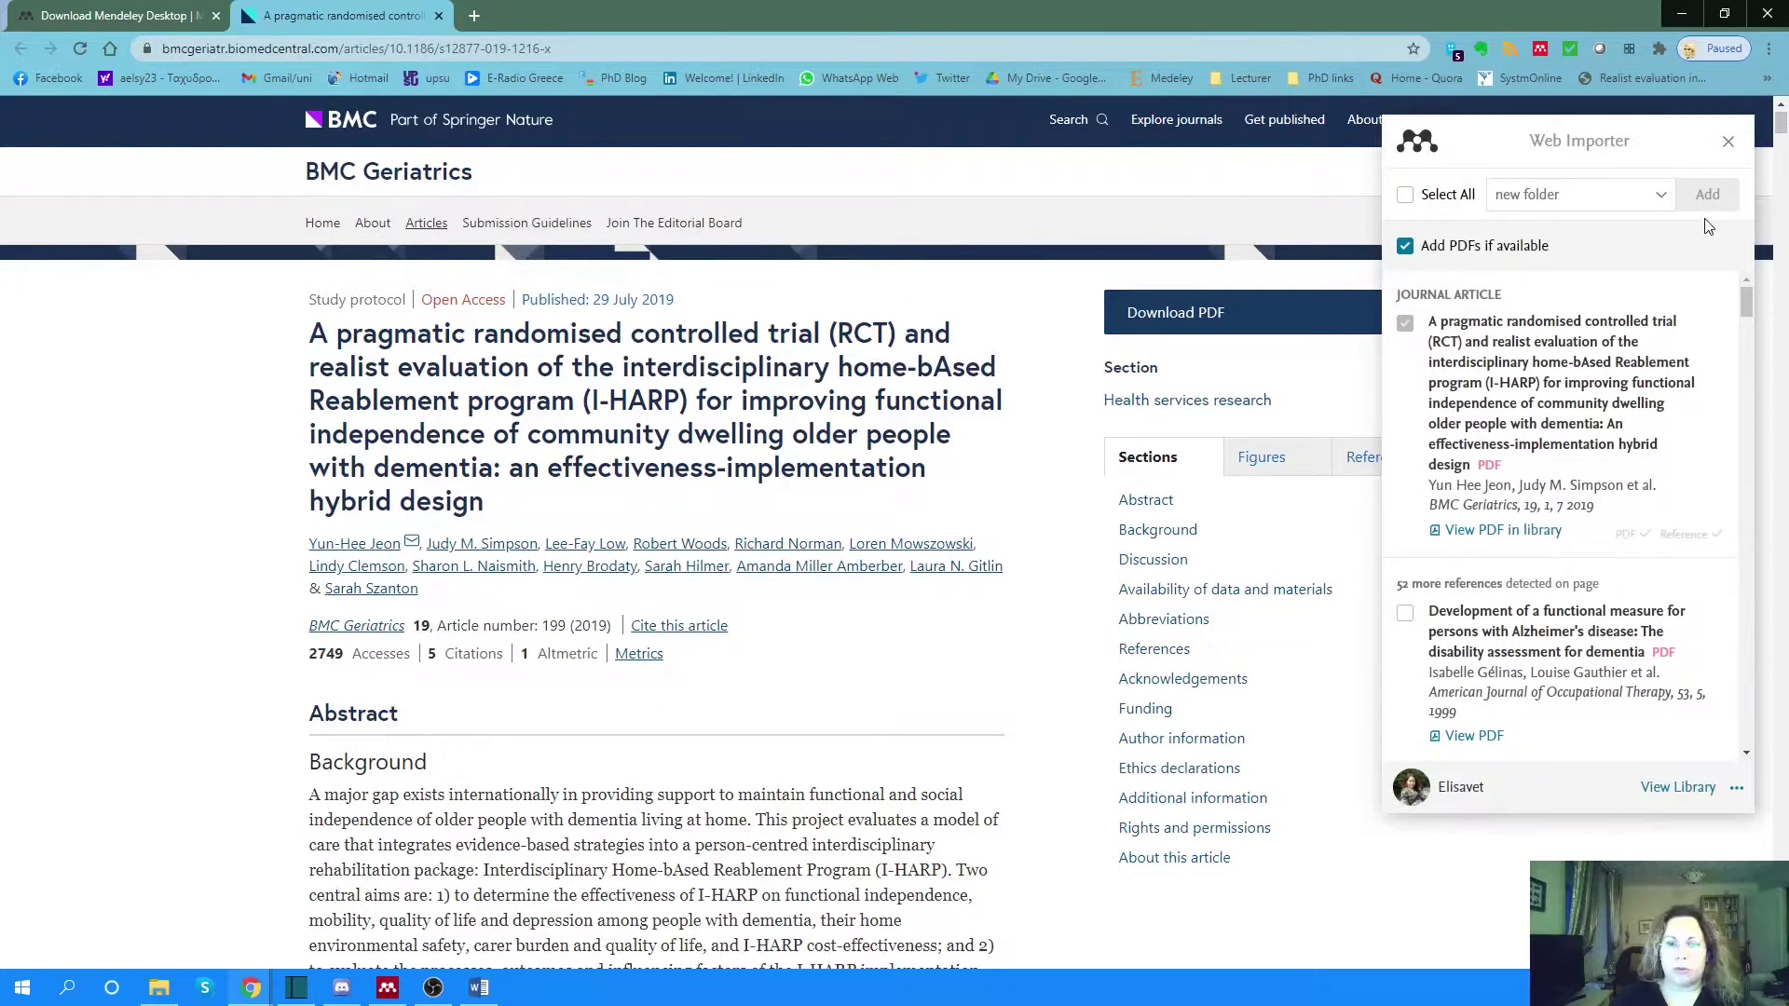
pyautogui.hotkey('alt', 'Tab')
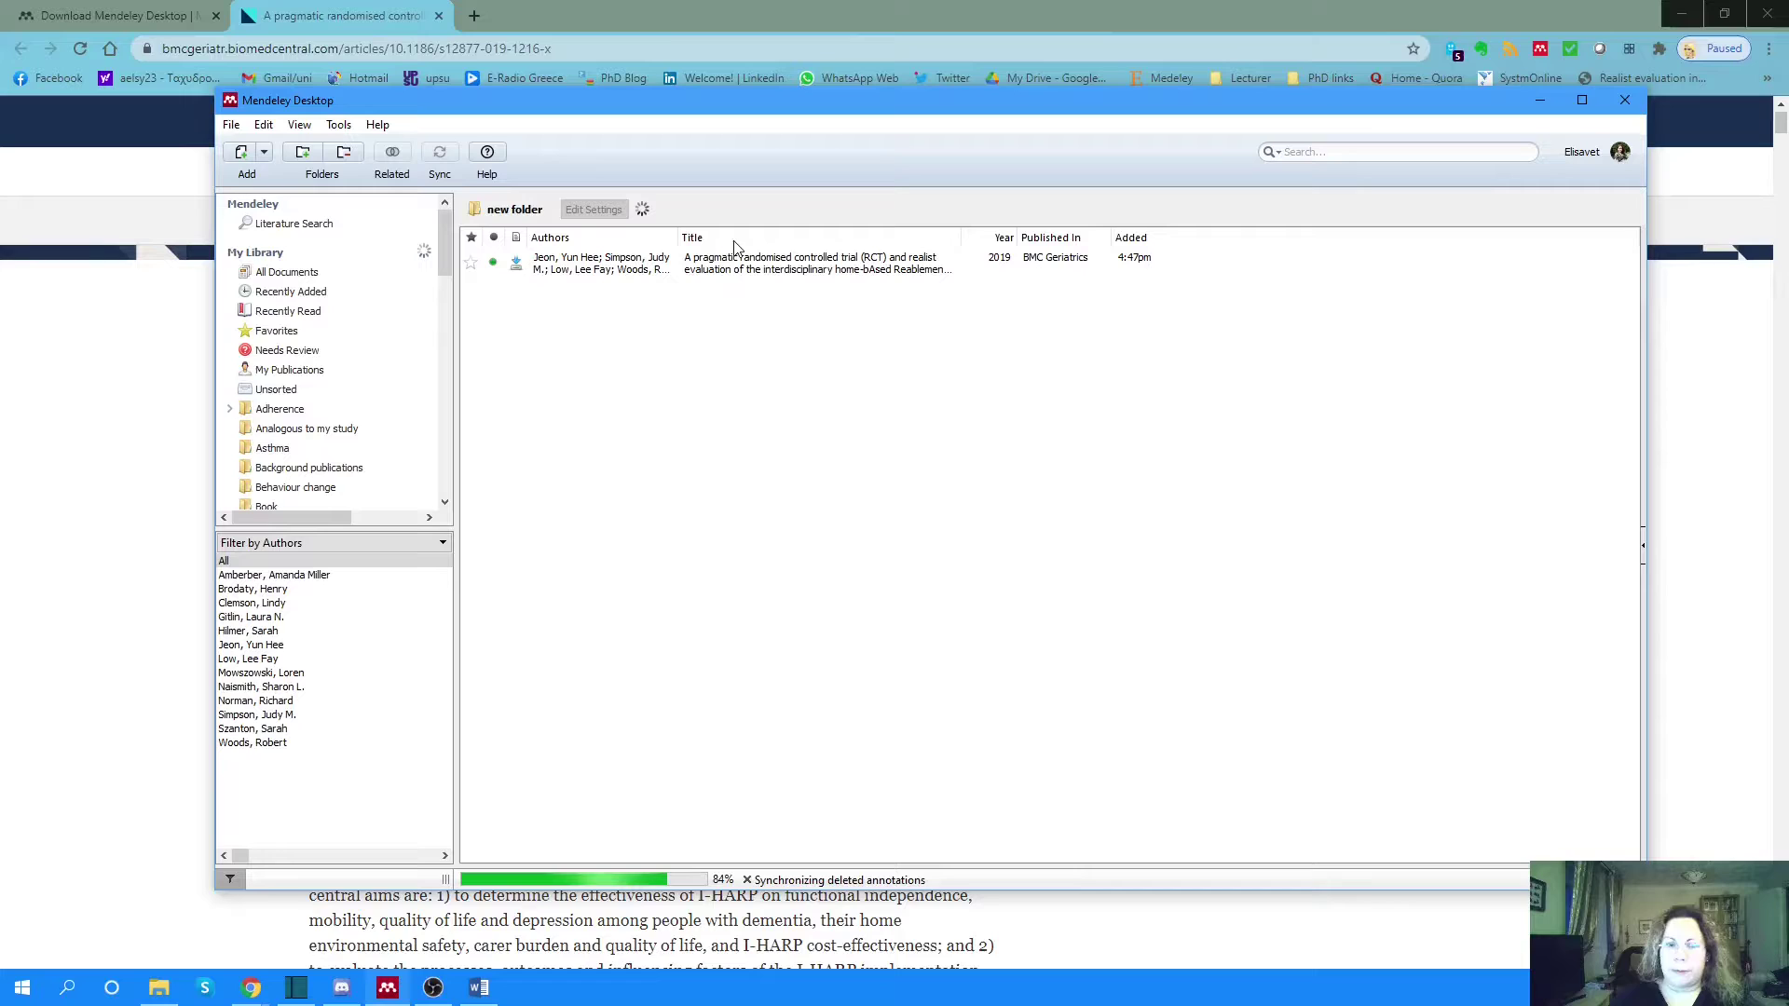
# - Select the imported I-HARP article, look up its details from the PMID, and reselect it to confirm
pyautogui.click(728, 286)
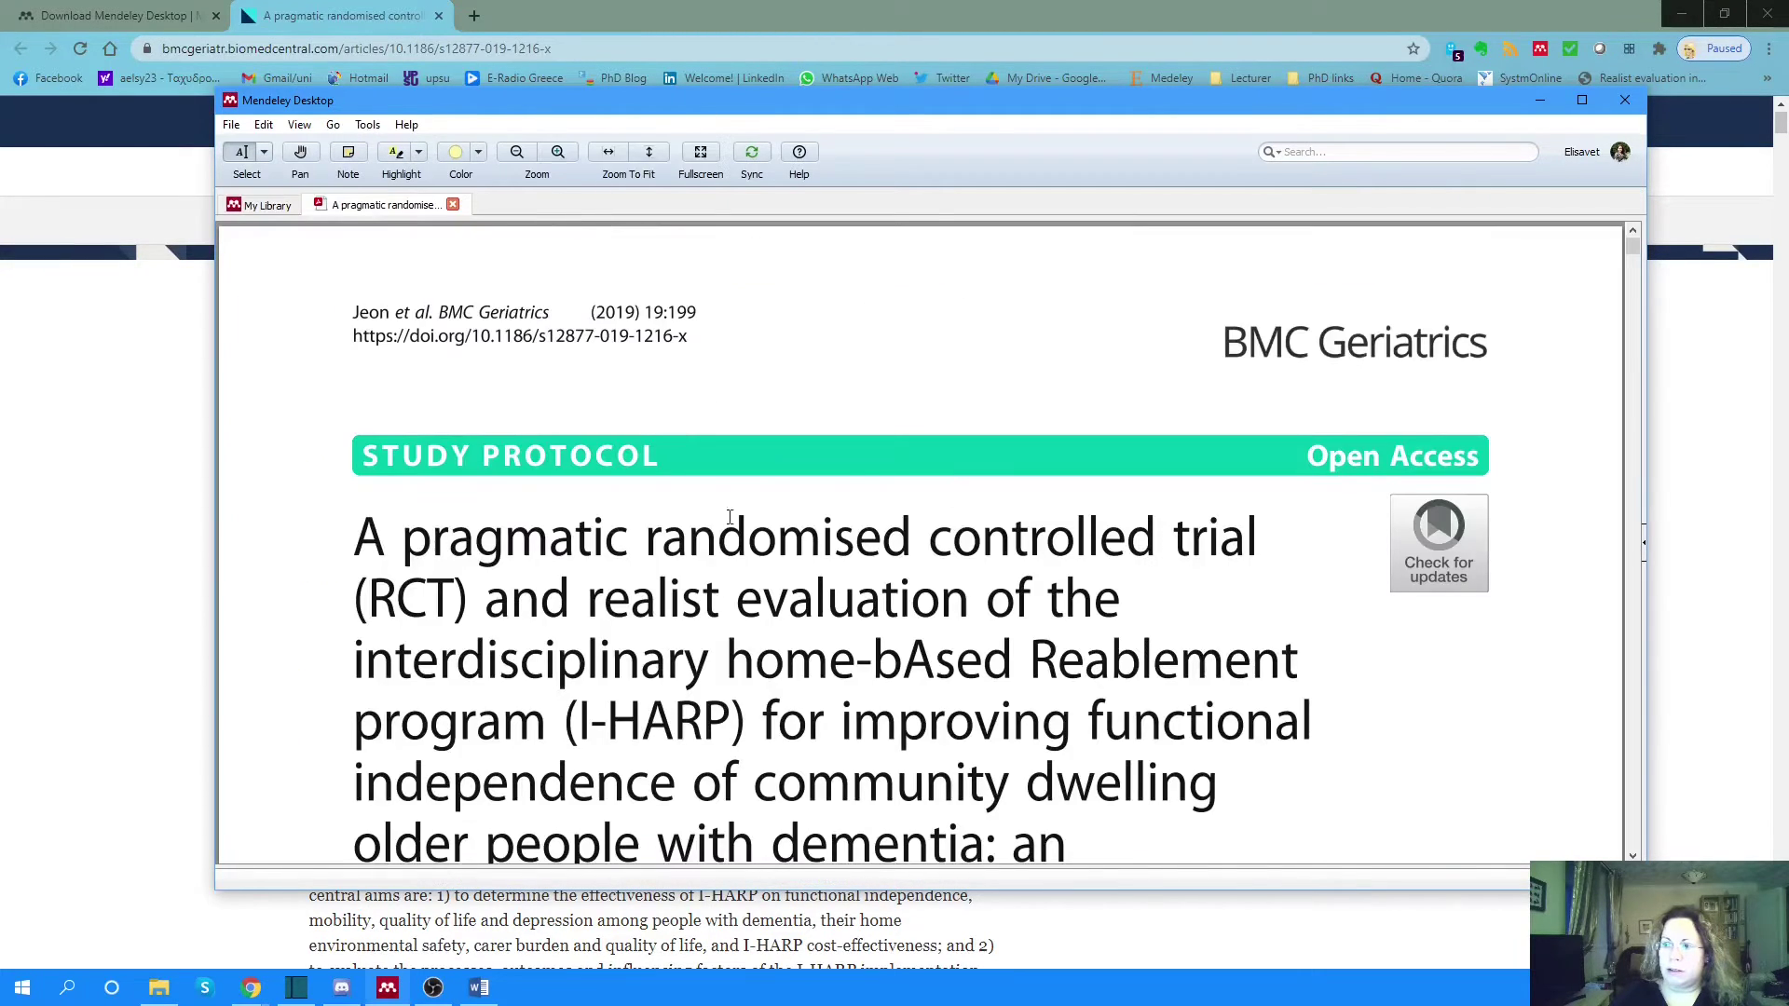
pyautogui.scroll(-5, 683, 420)
pyautogui.scroll(-5, 682, 420)
pyautogui.scroll(-3, 683, 420)
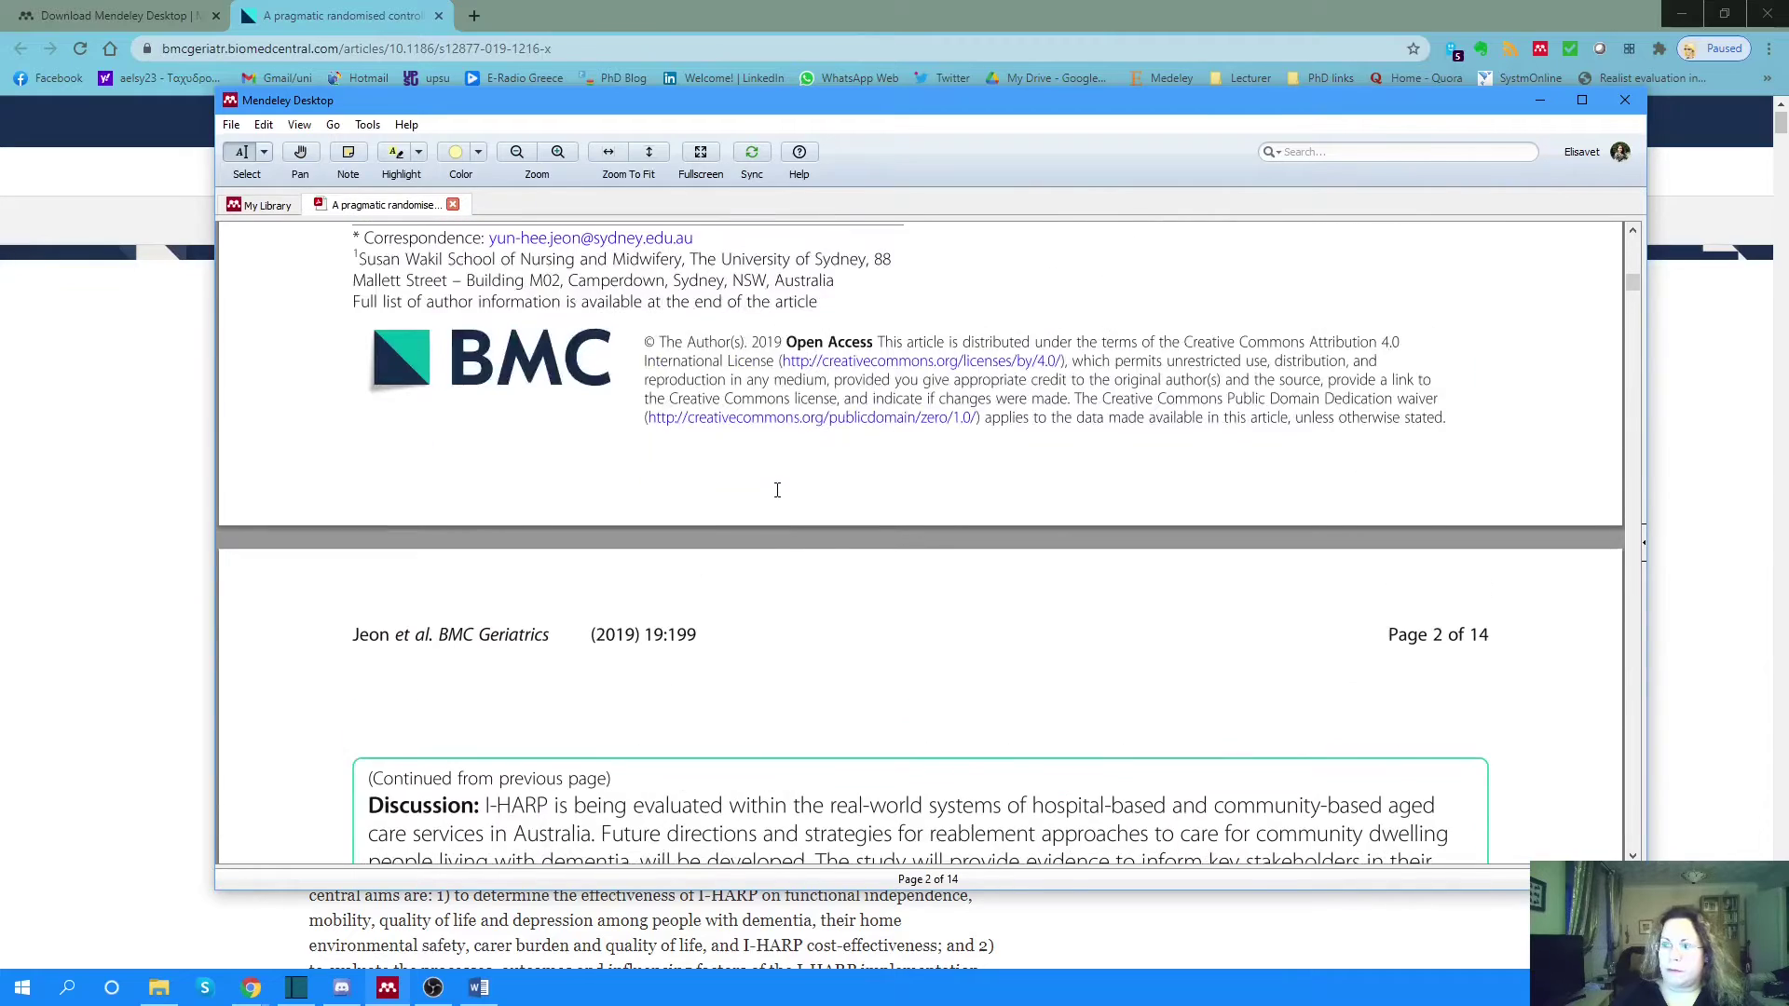
pyautogui.scroll(4, 682, 419)
pyautogui.click(450, 206)
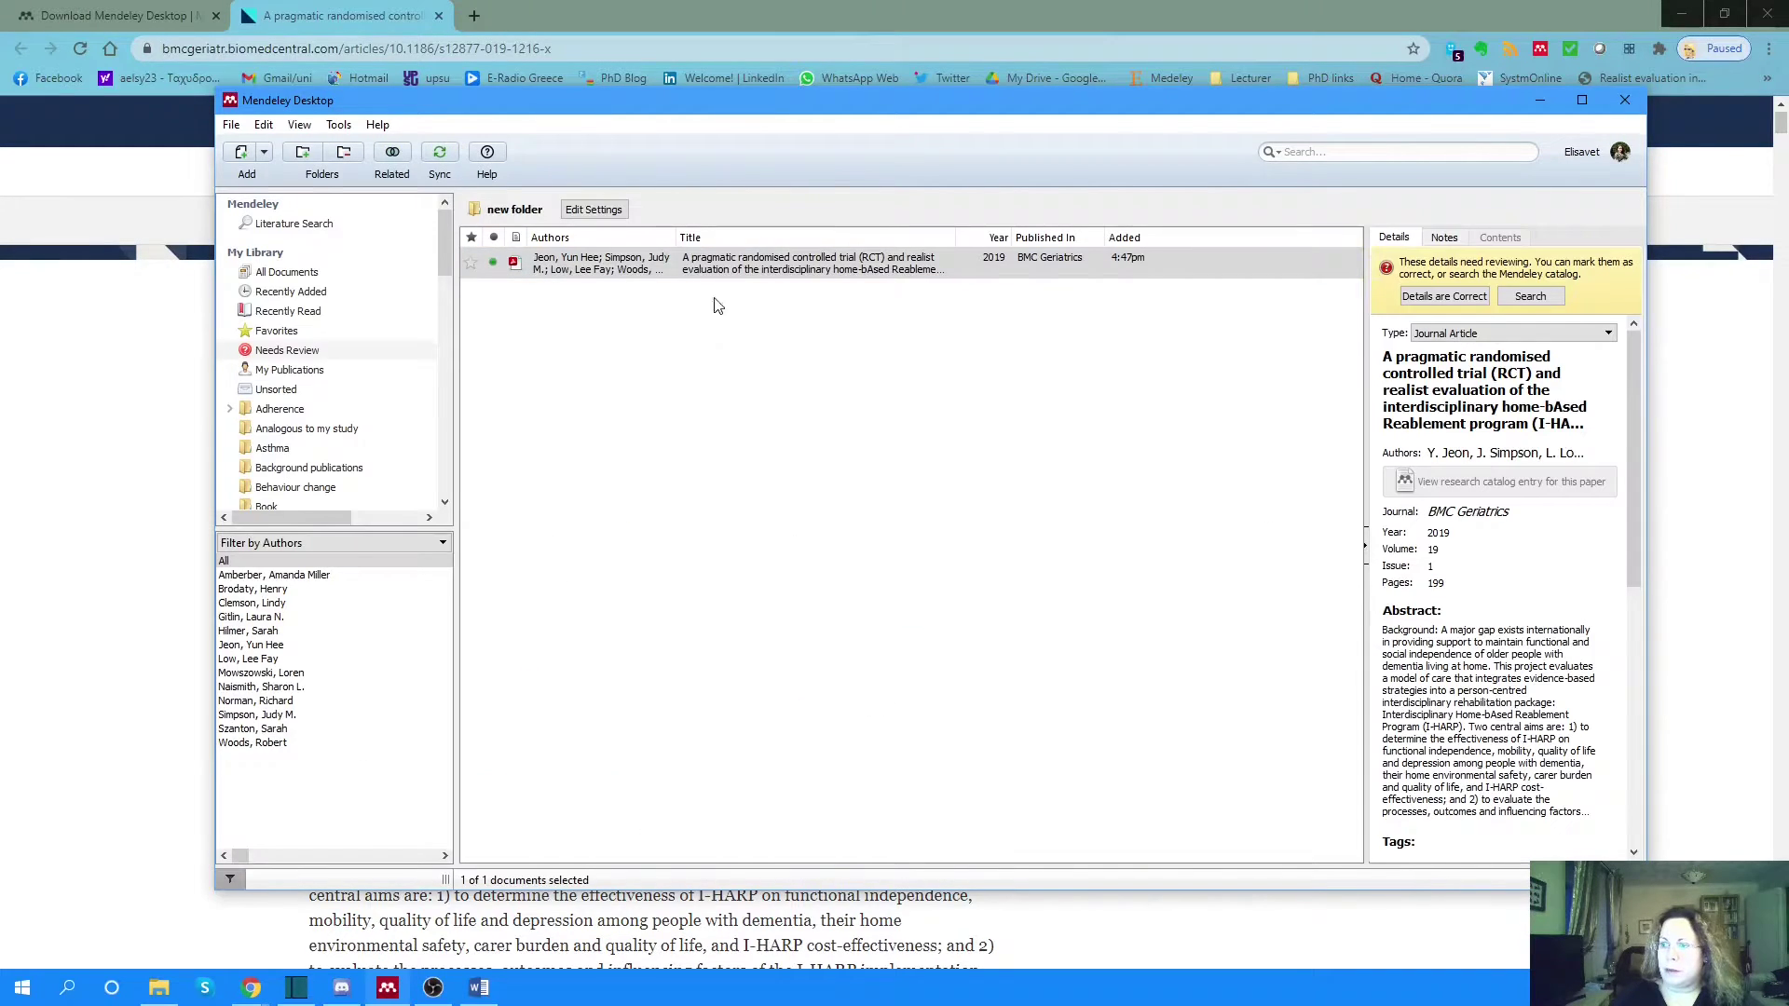
pyautogui.scroll(-3, 1512, 444)
pyautogui.scroll(-5, 1511, 445)
pyautogui.scroll(-3, 1512, 445)
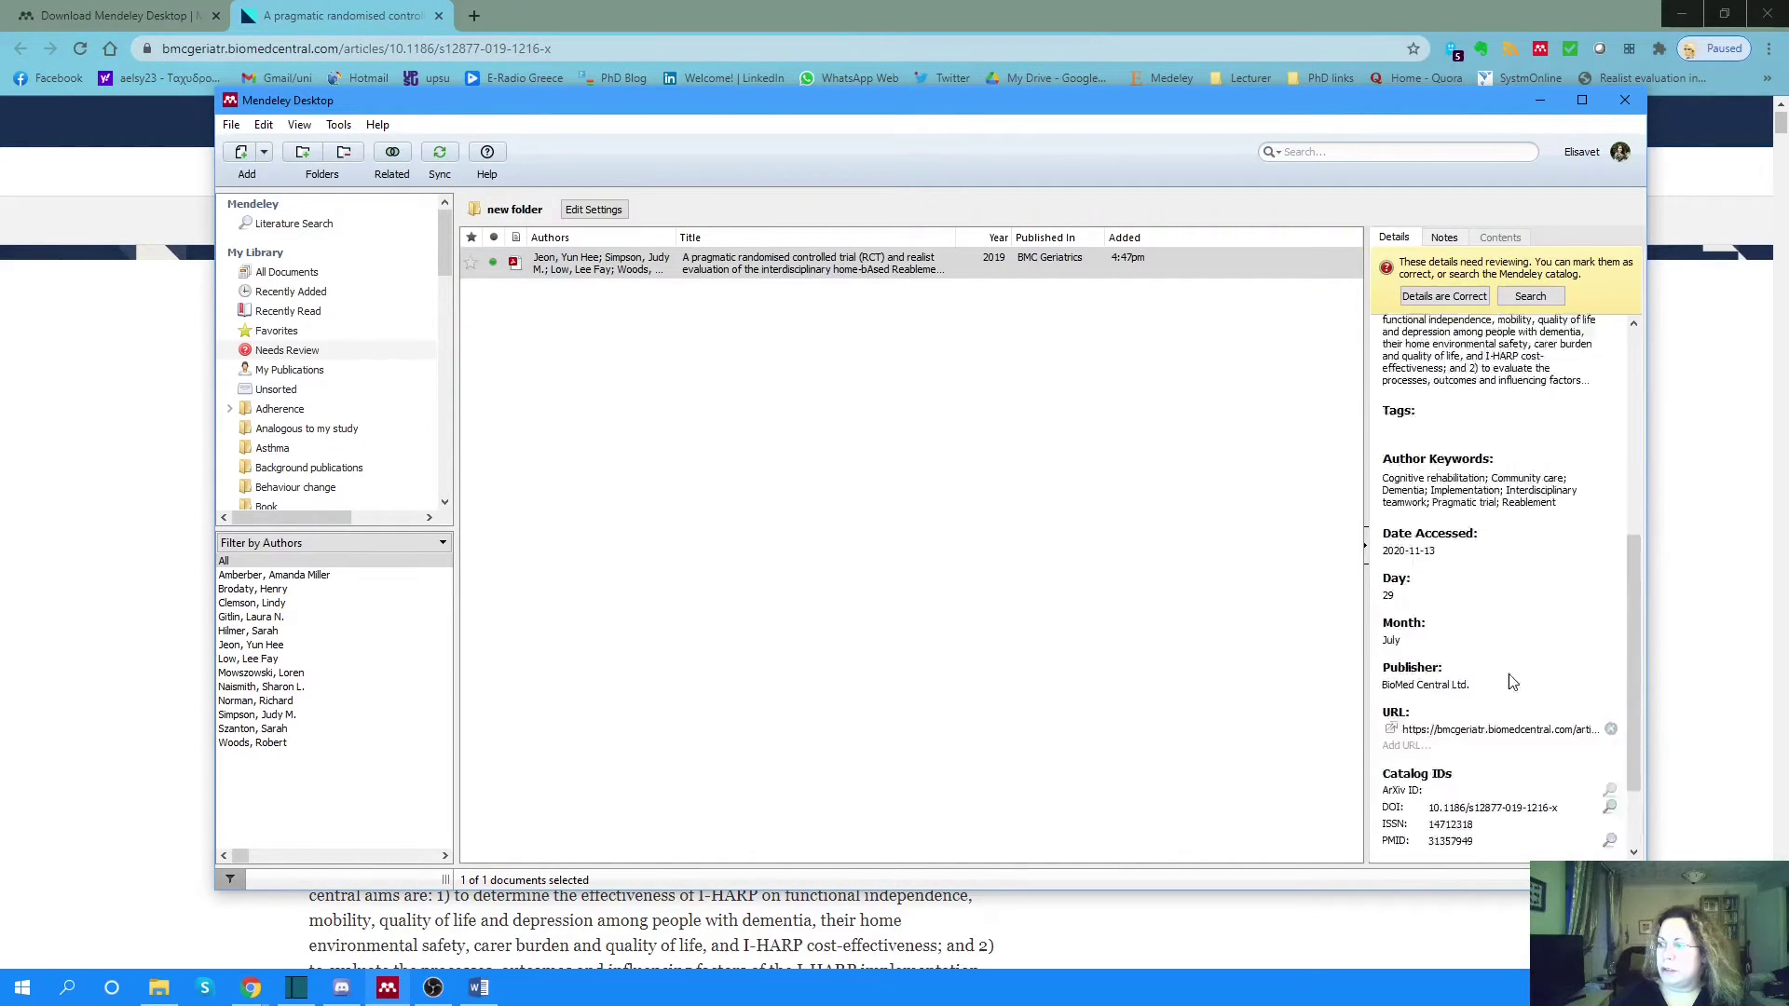
pyautogui.scroll(5, 1510, 445)
pyautogui.scroll(-8, 1537, 630)
pyautogui.scroll(10, 1585, 709)
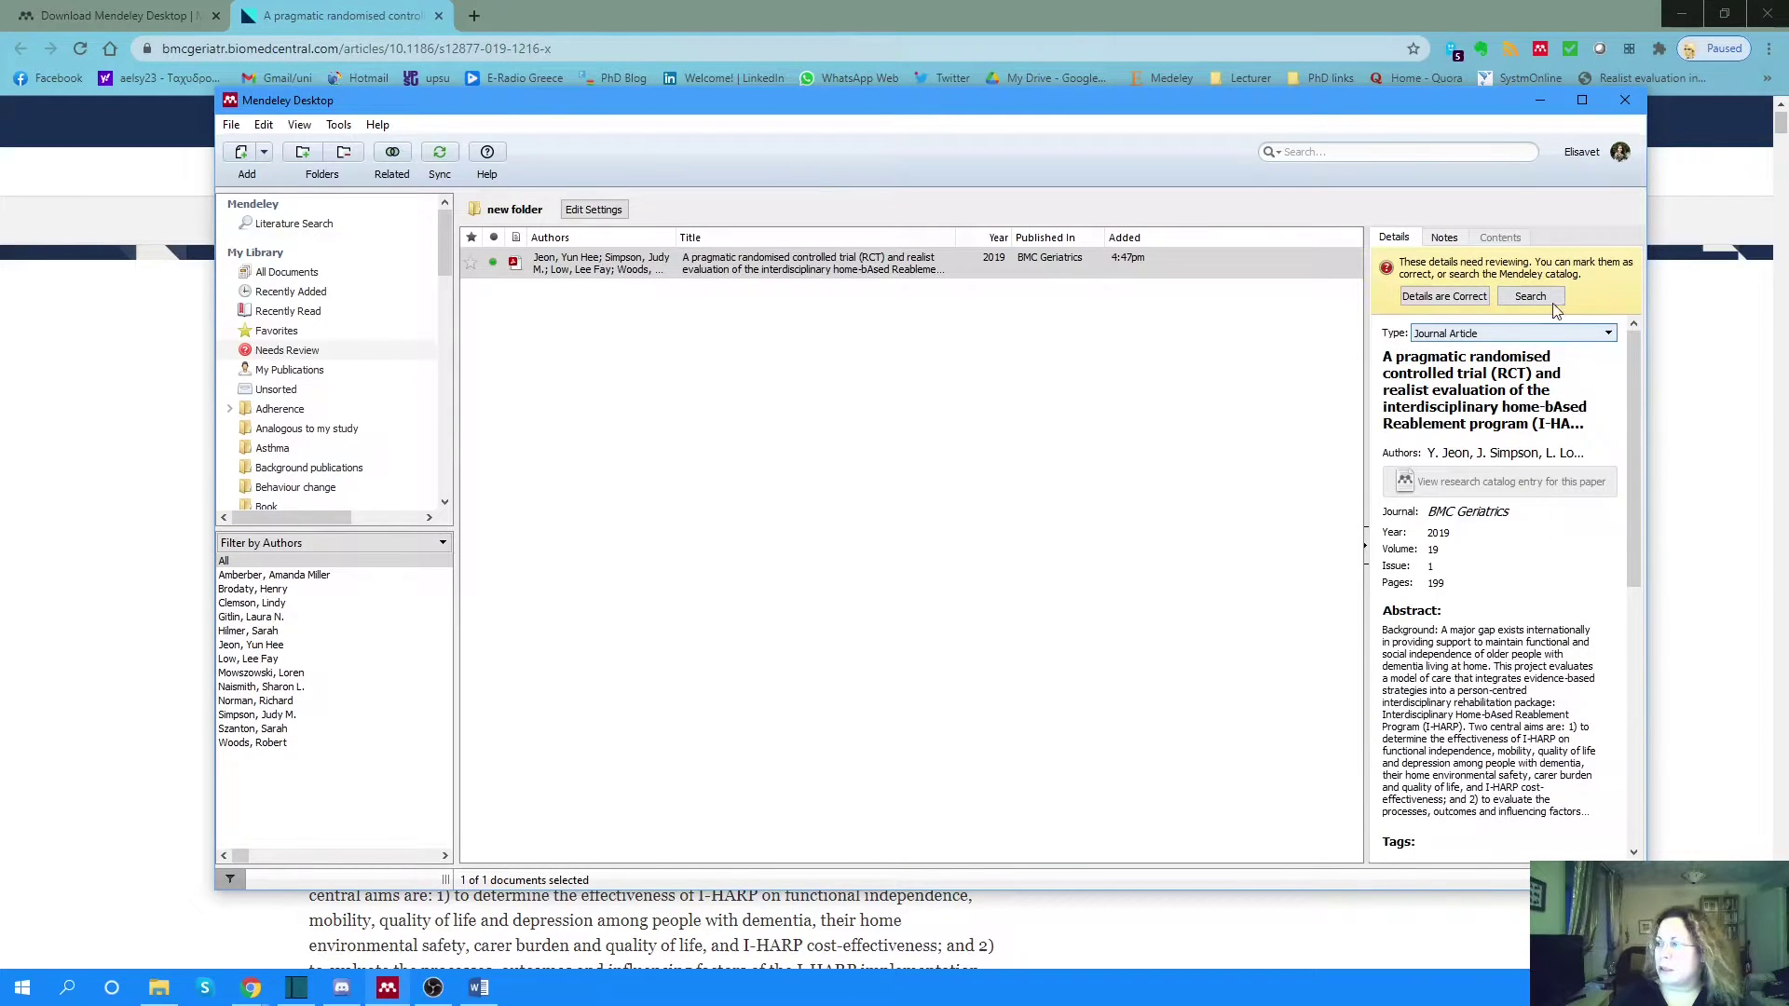
pyautogui.scroll(-10, 1530, 602)
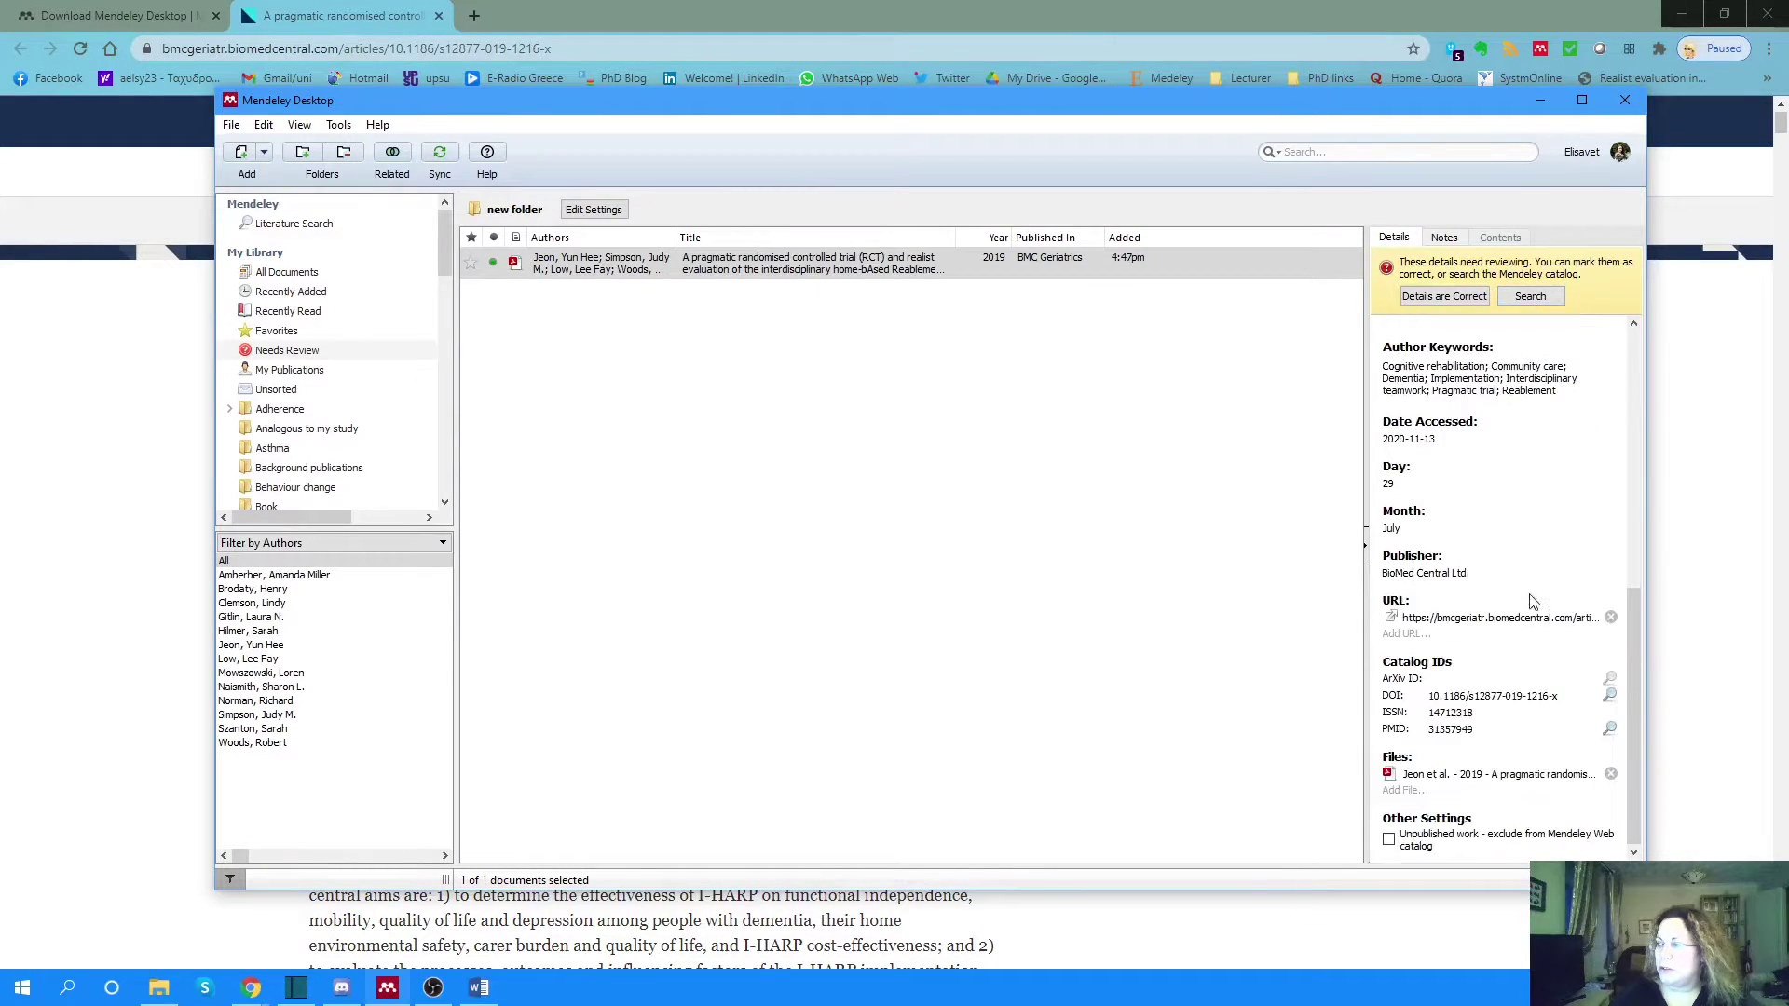
pyautogui.click(1610, 731)
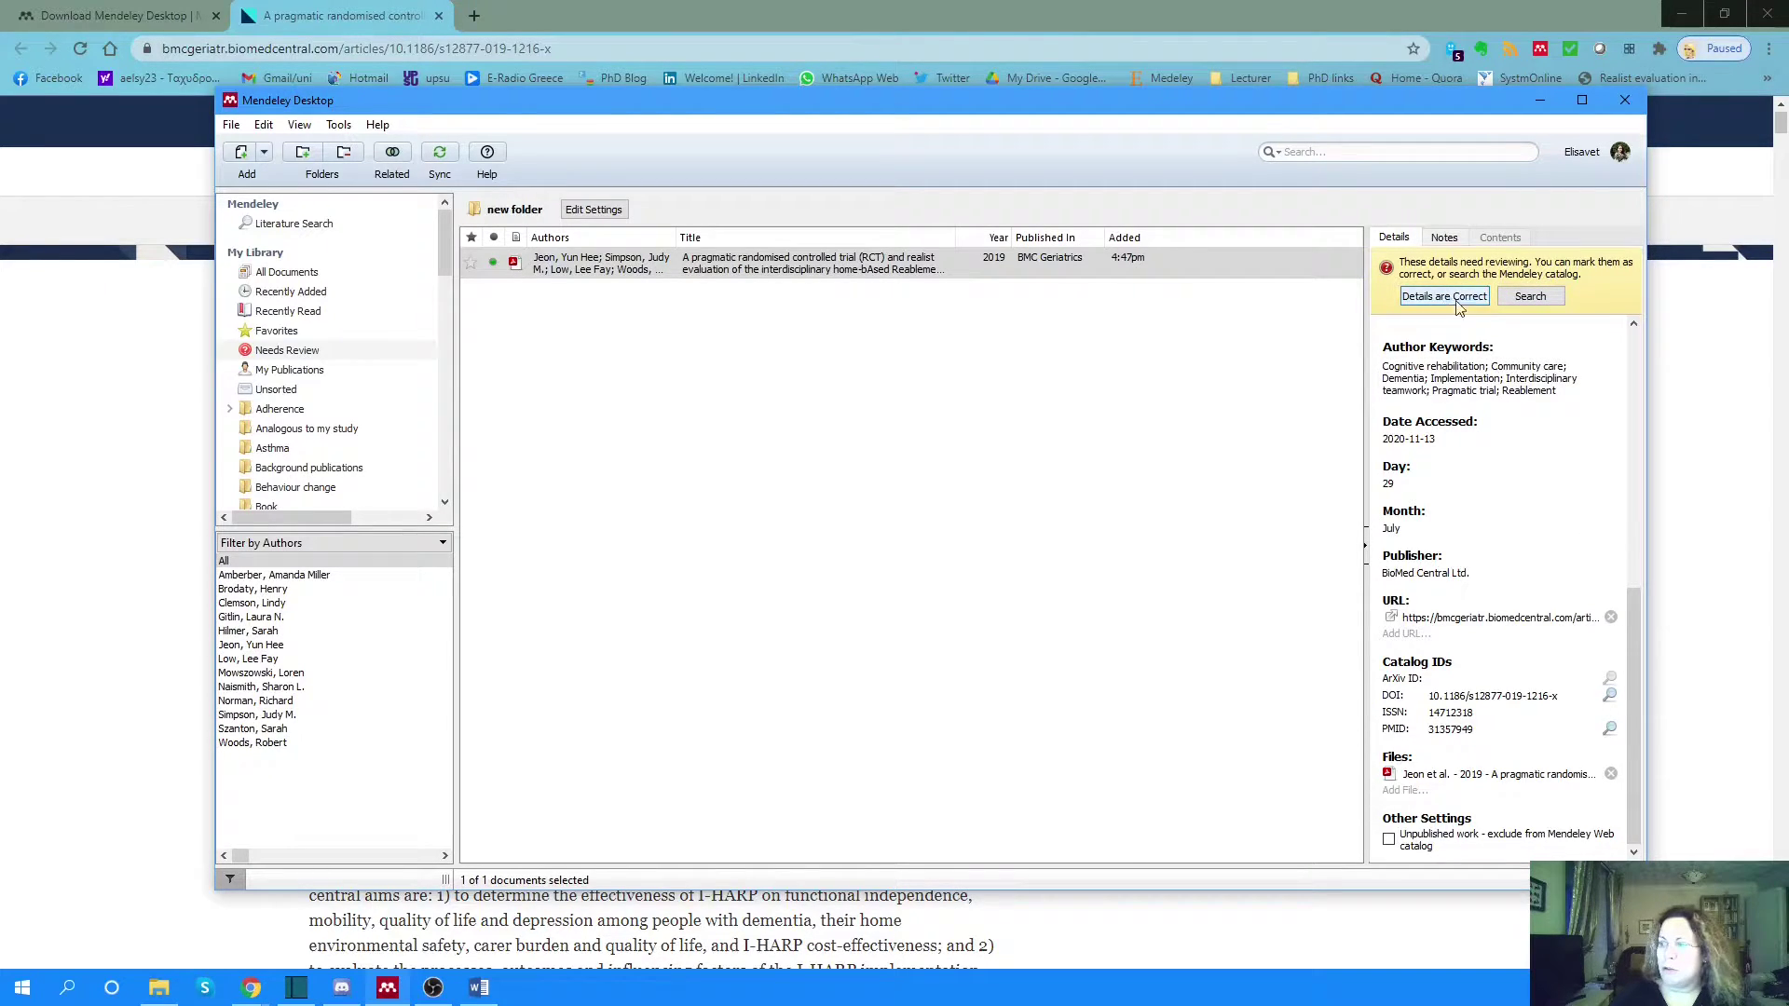
pyautogui.click(1600, 737)
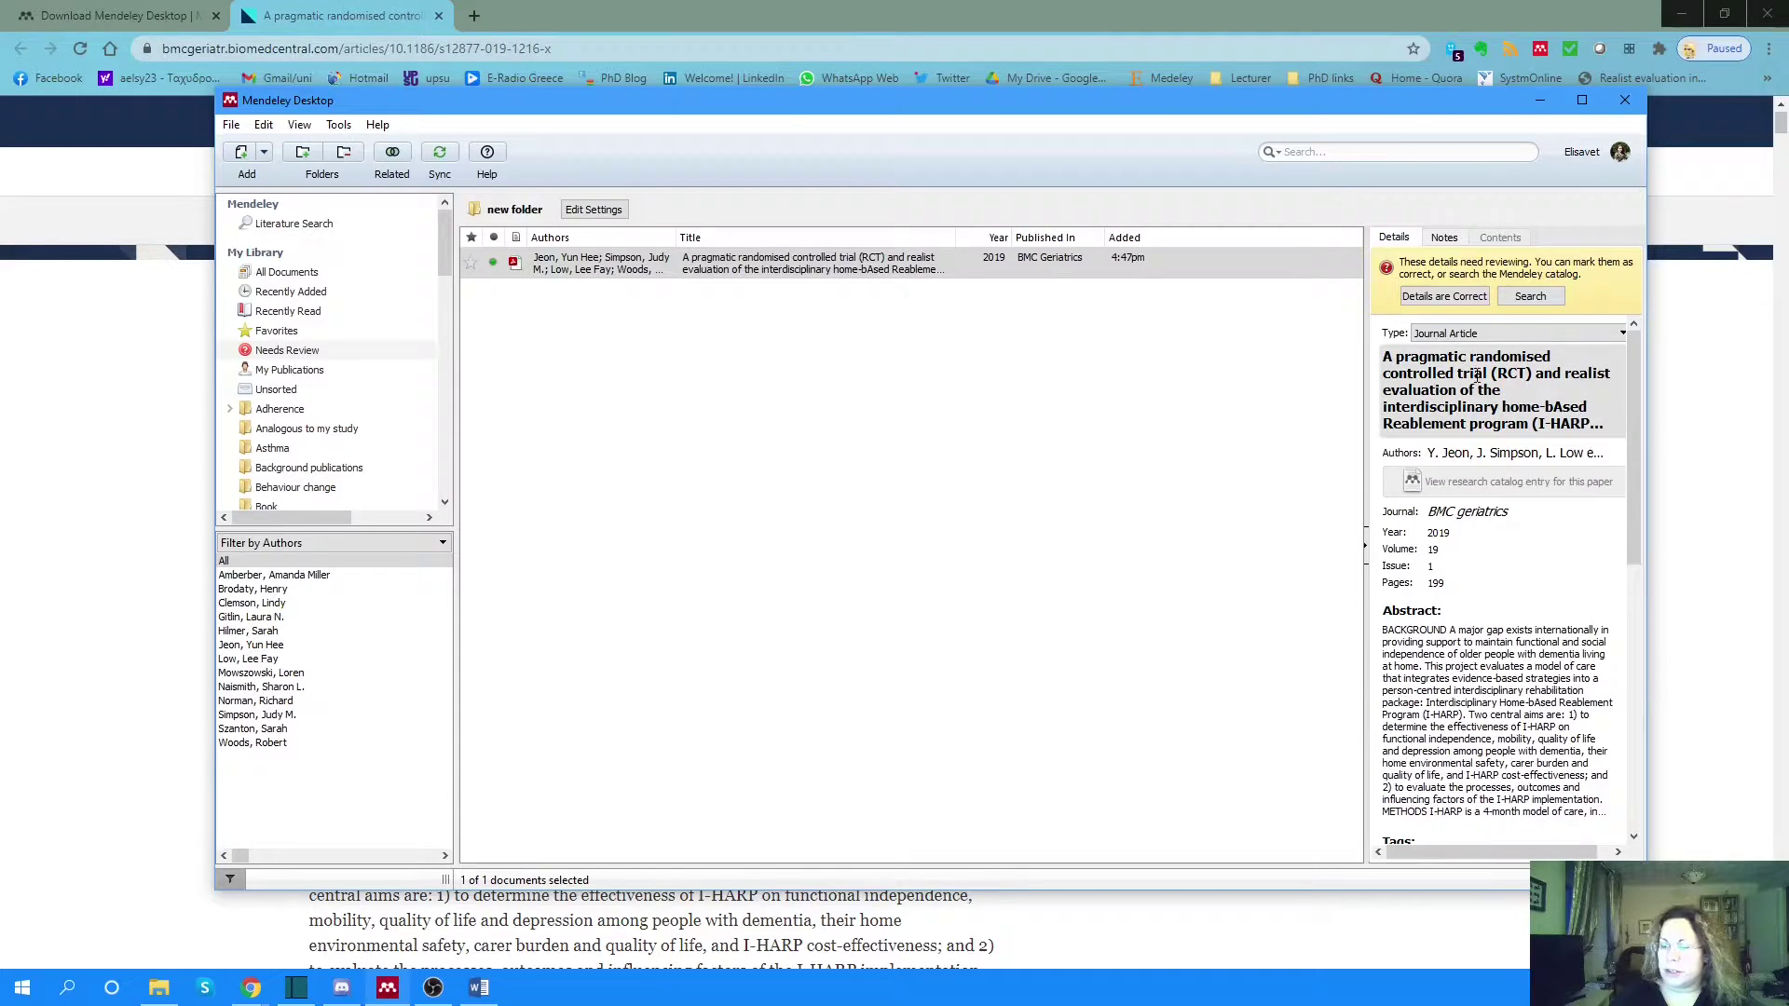
pyautogui.scroll(-5, 1477, 420)
pyautogui.scroll(-3, 1477, 419)
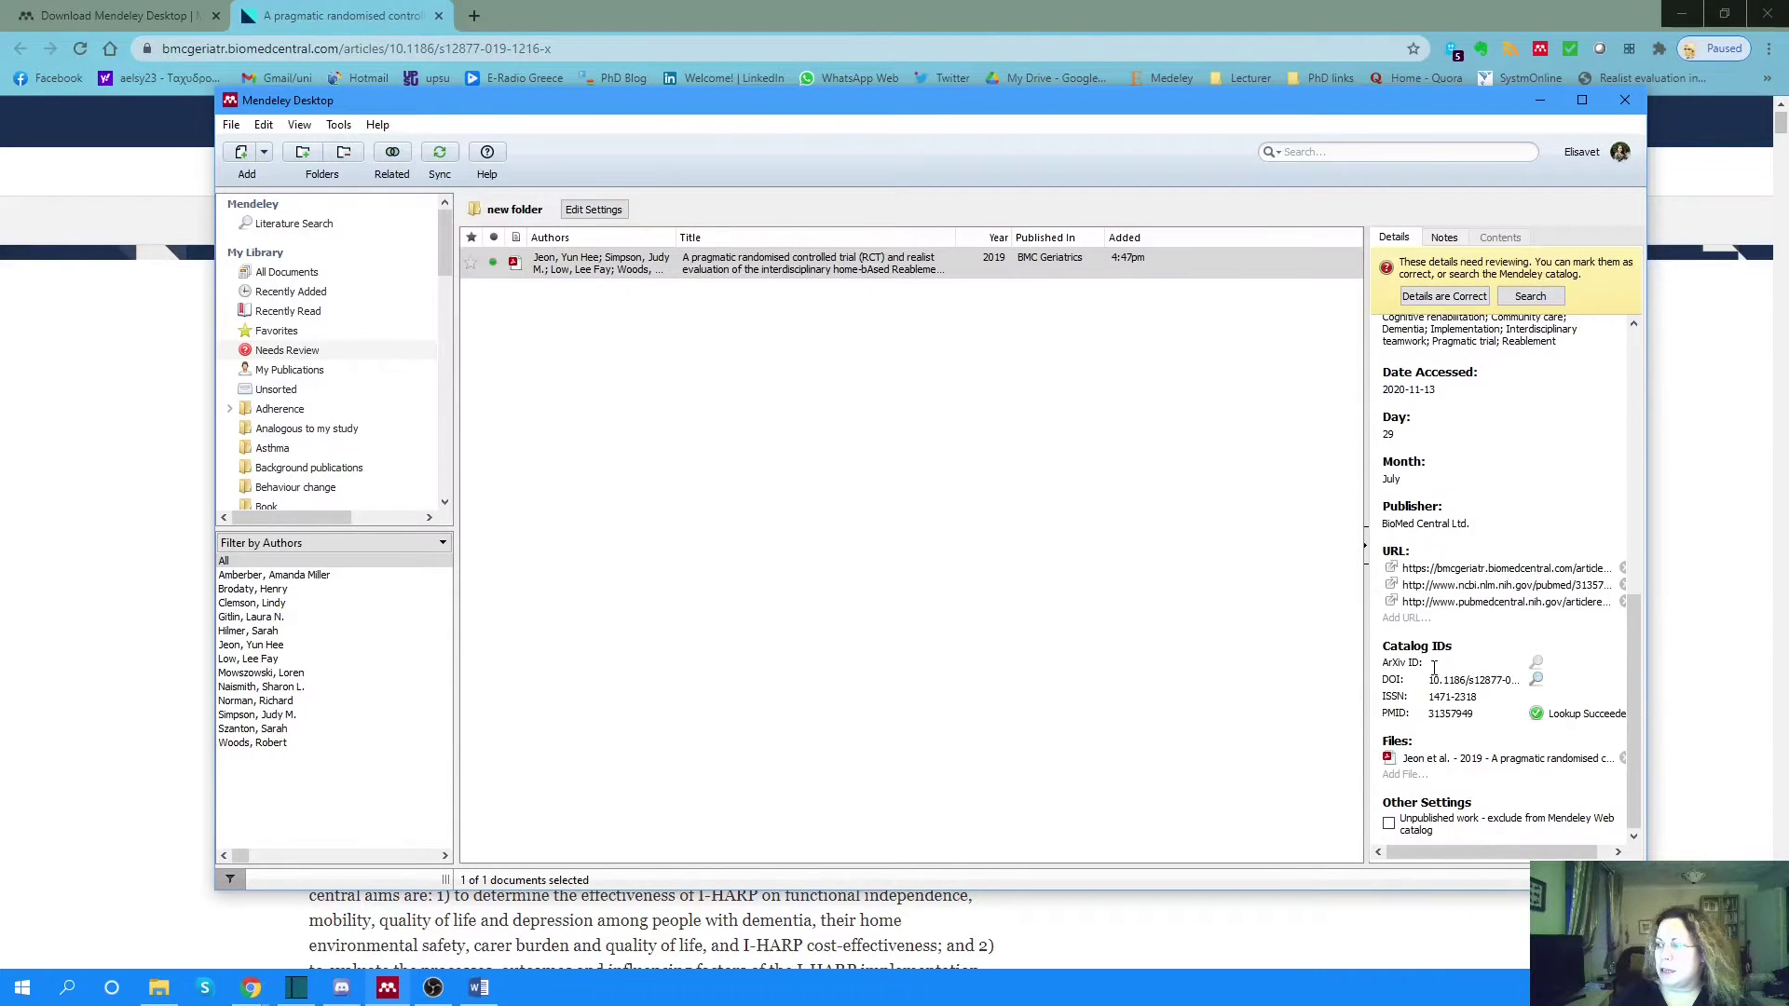
pyautogui.scroll(5, 1454, 421)
pyautogui.scroll(-2, 1432, 350)
pyautogui.scroll(5, 1431, 349)
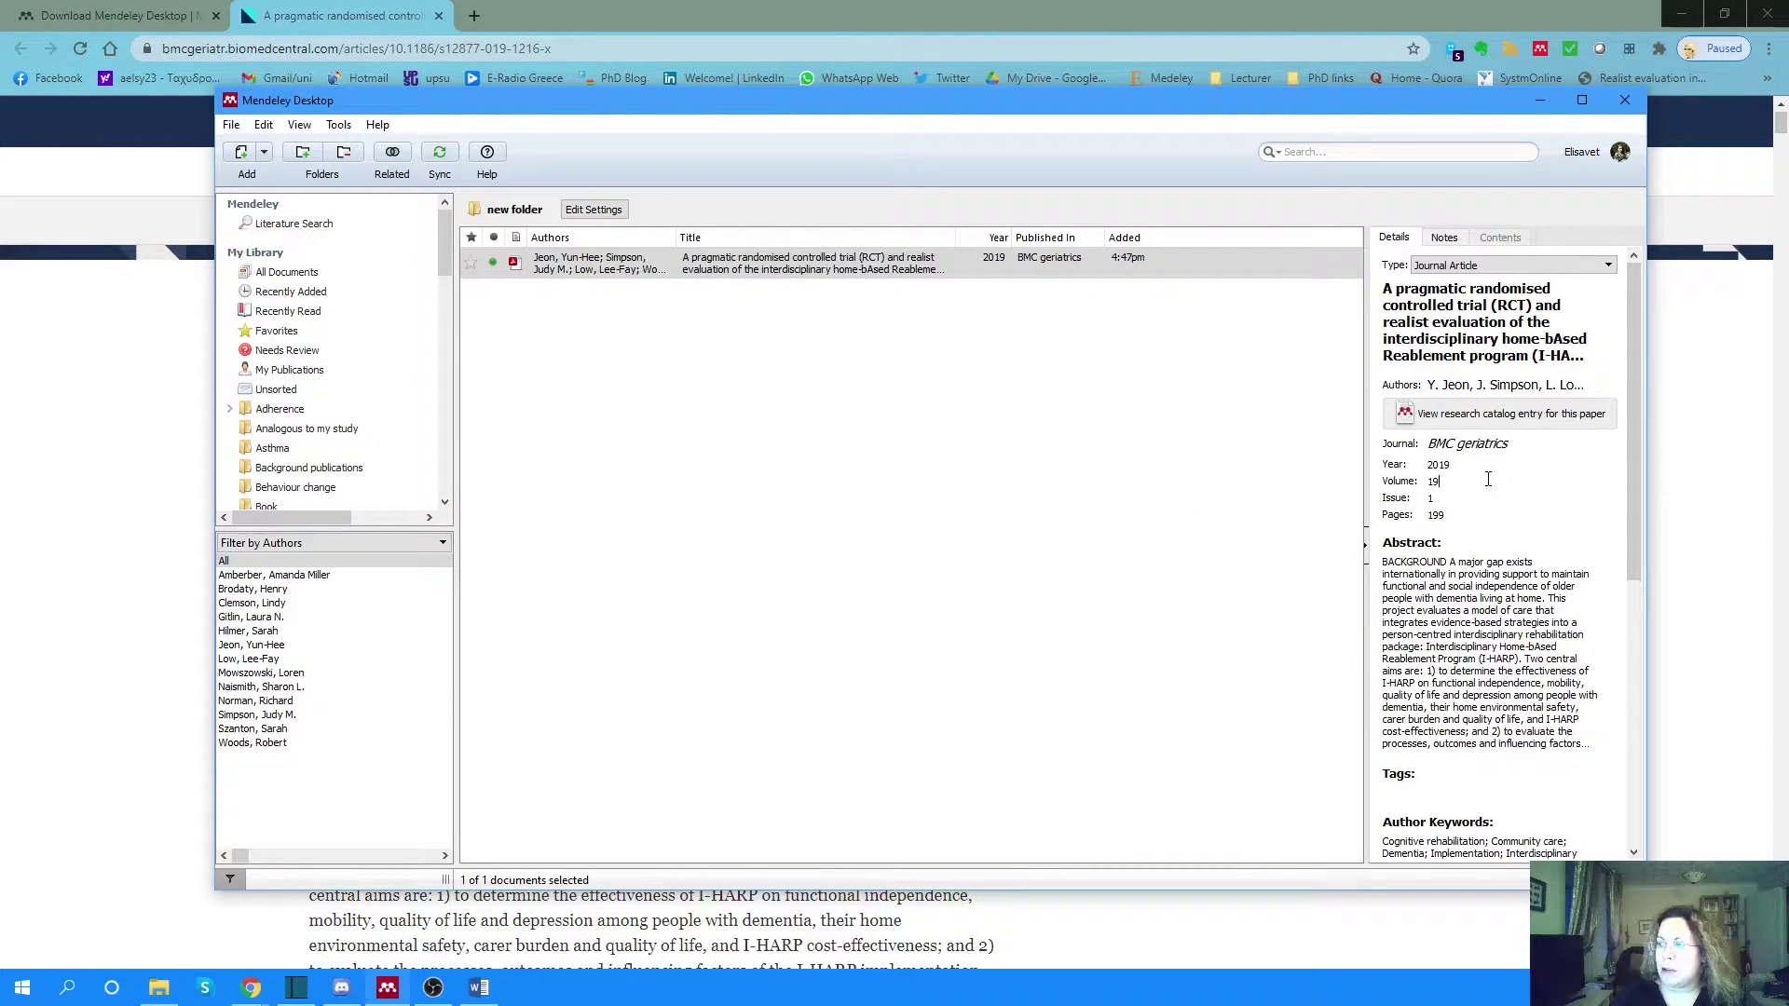
pyautogui.click(1196, 567)
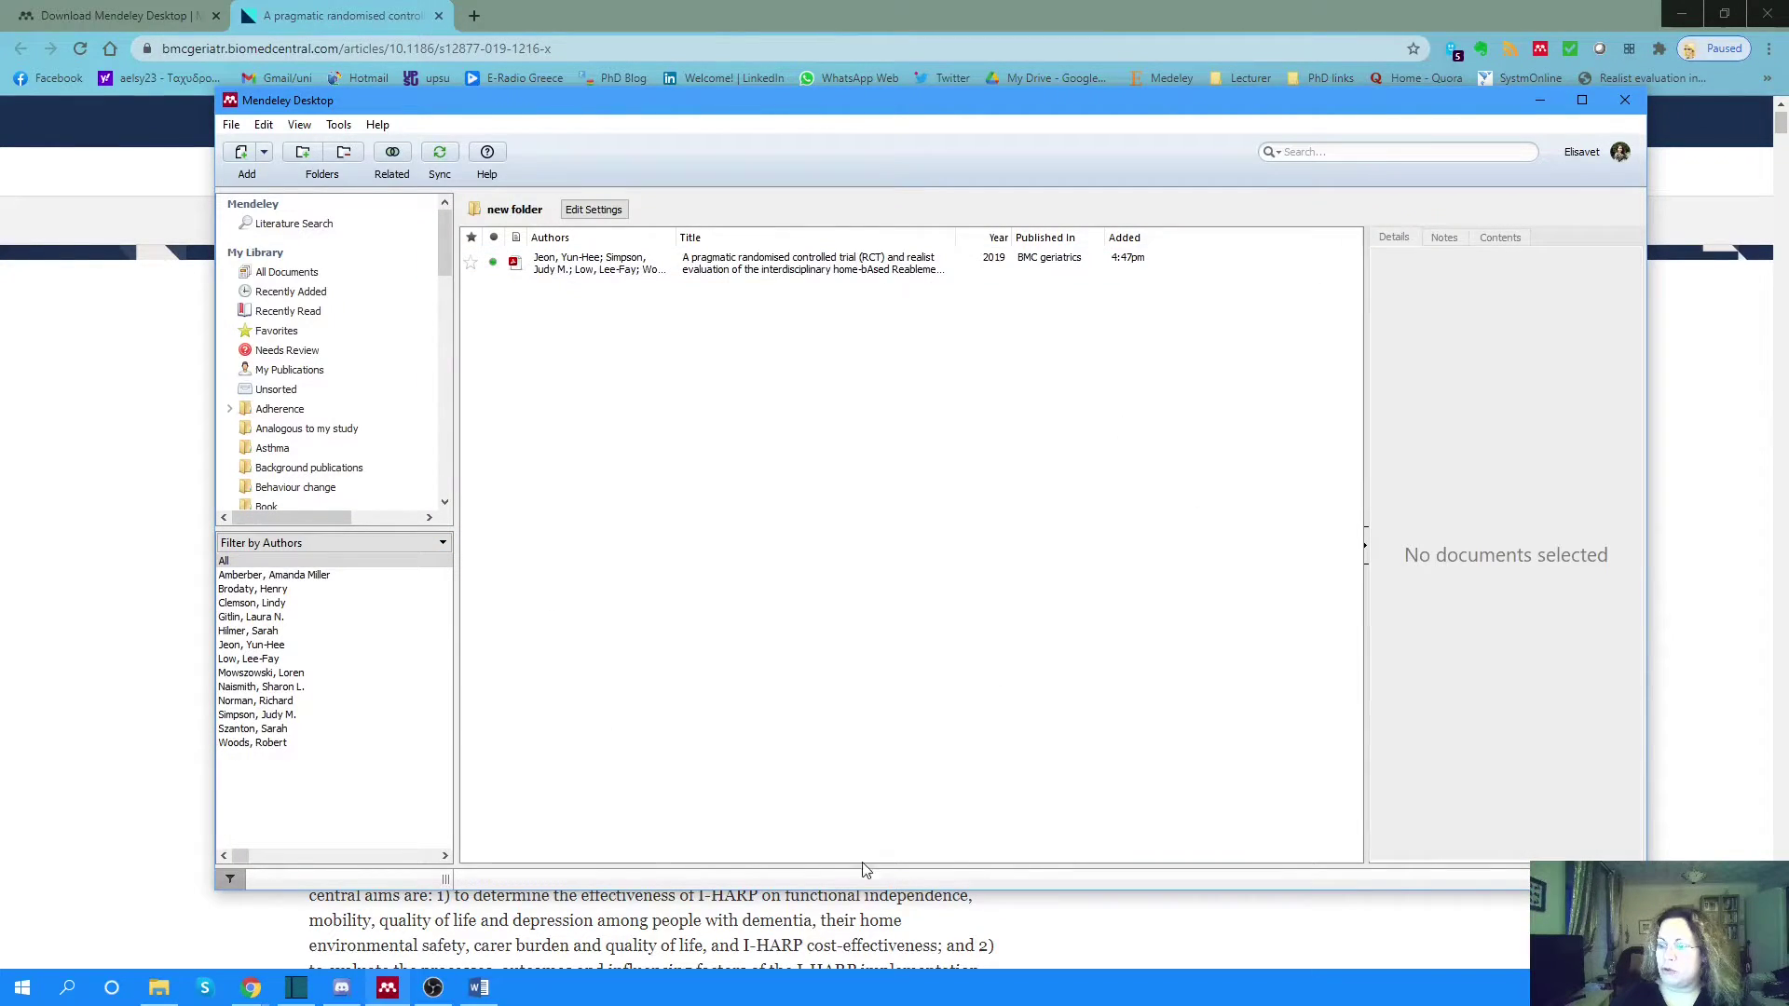
pyautogui.click(895, 268)
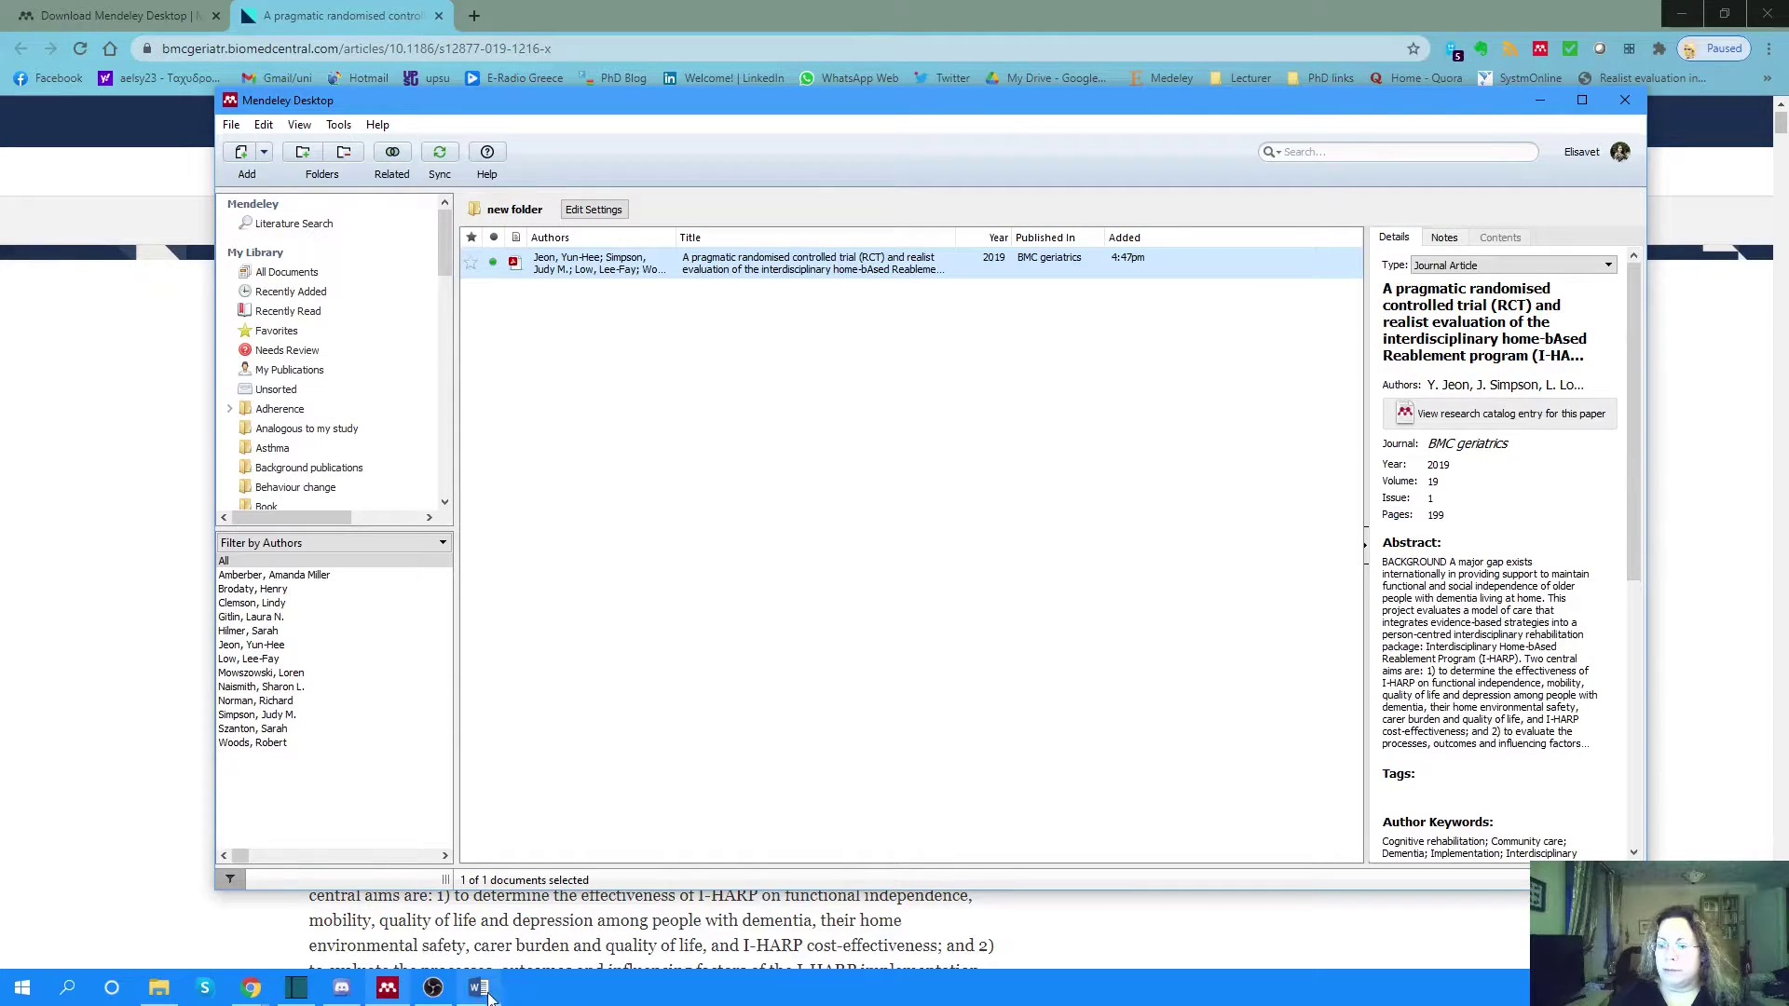
# - Bring Word forward and copy the article title from the Mendeley library
pyautogui.click(478, 988)
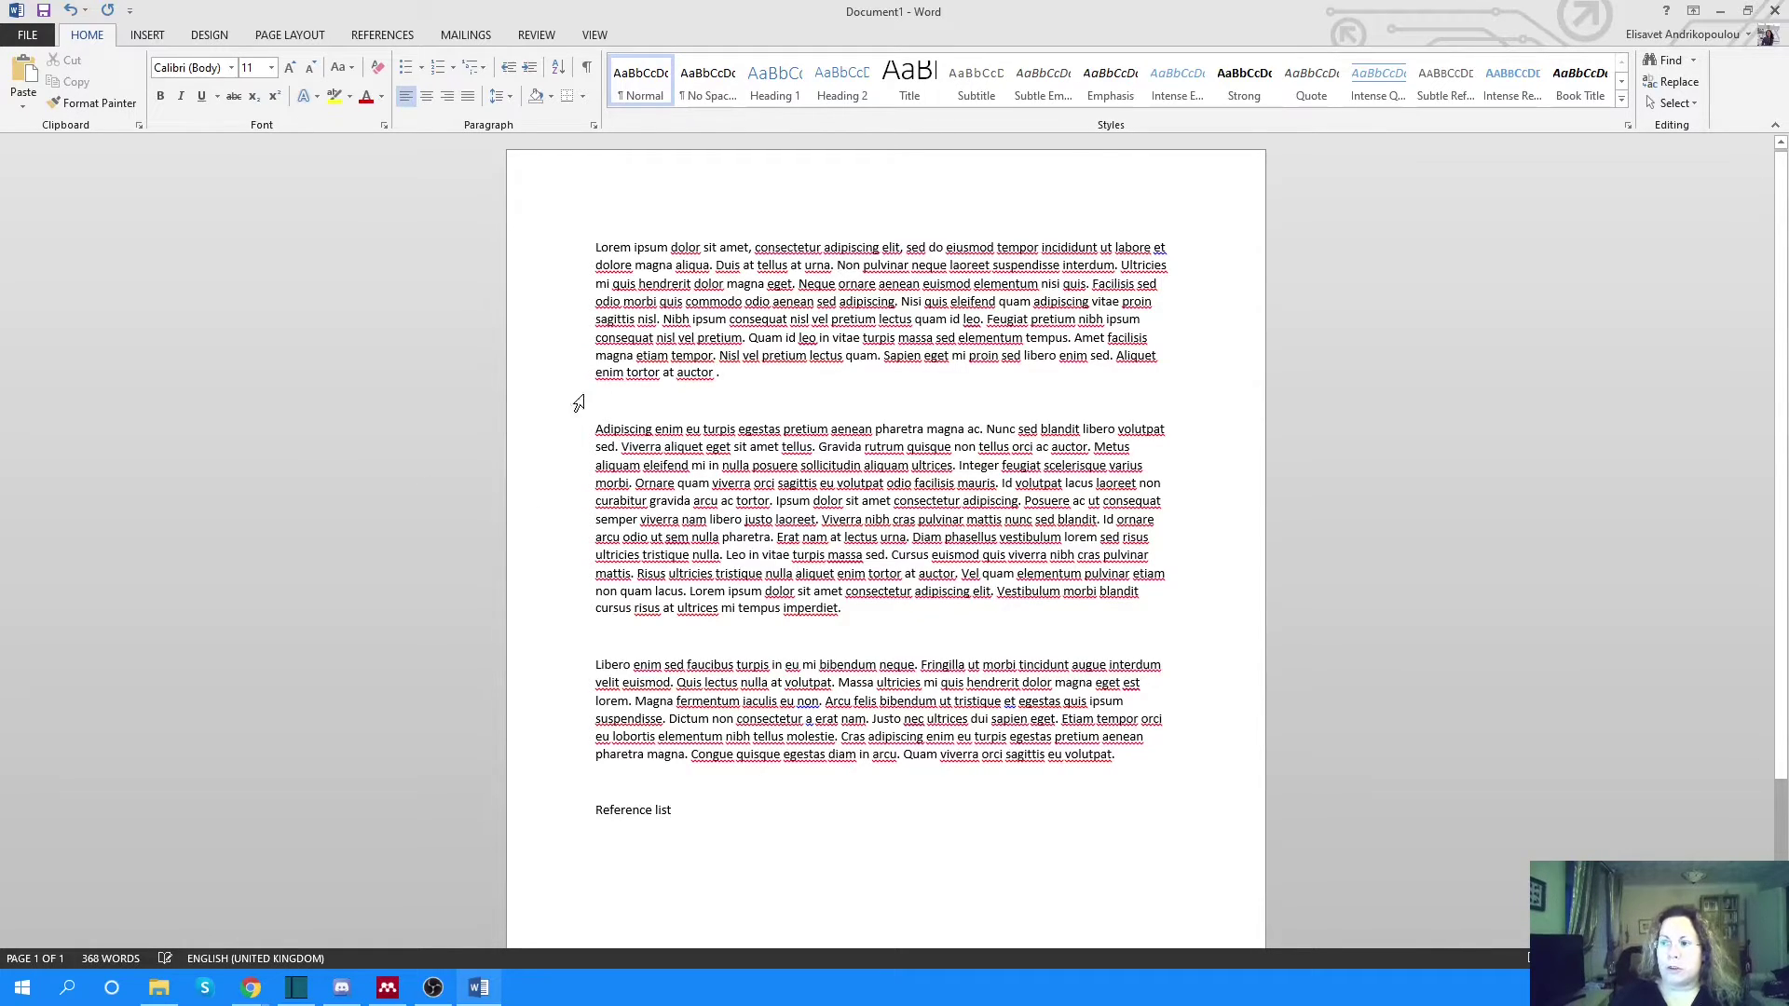
pyautogui.click(381, 35)
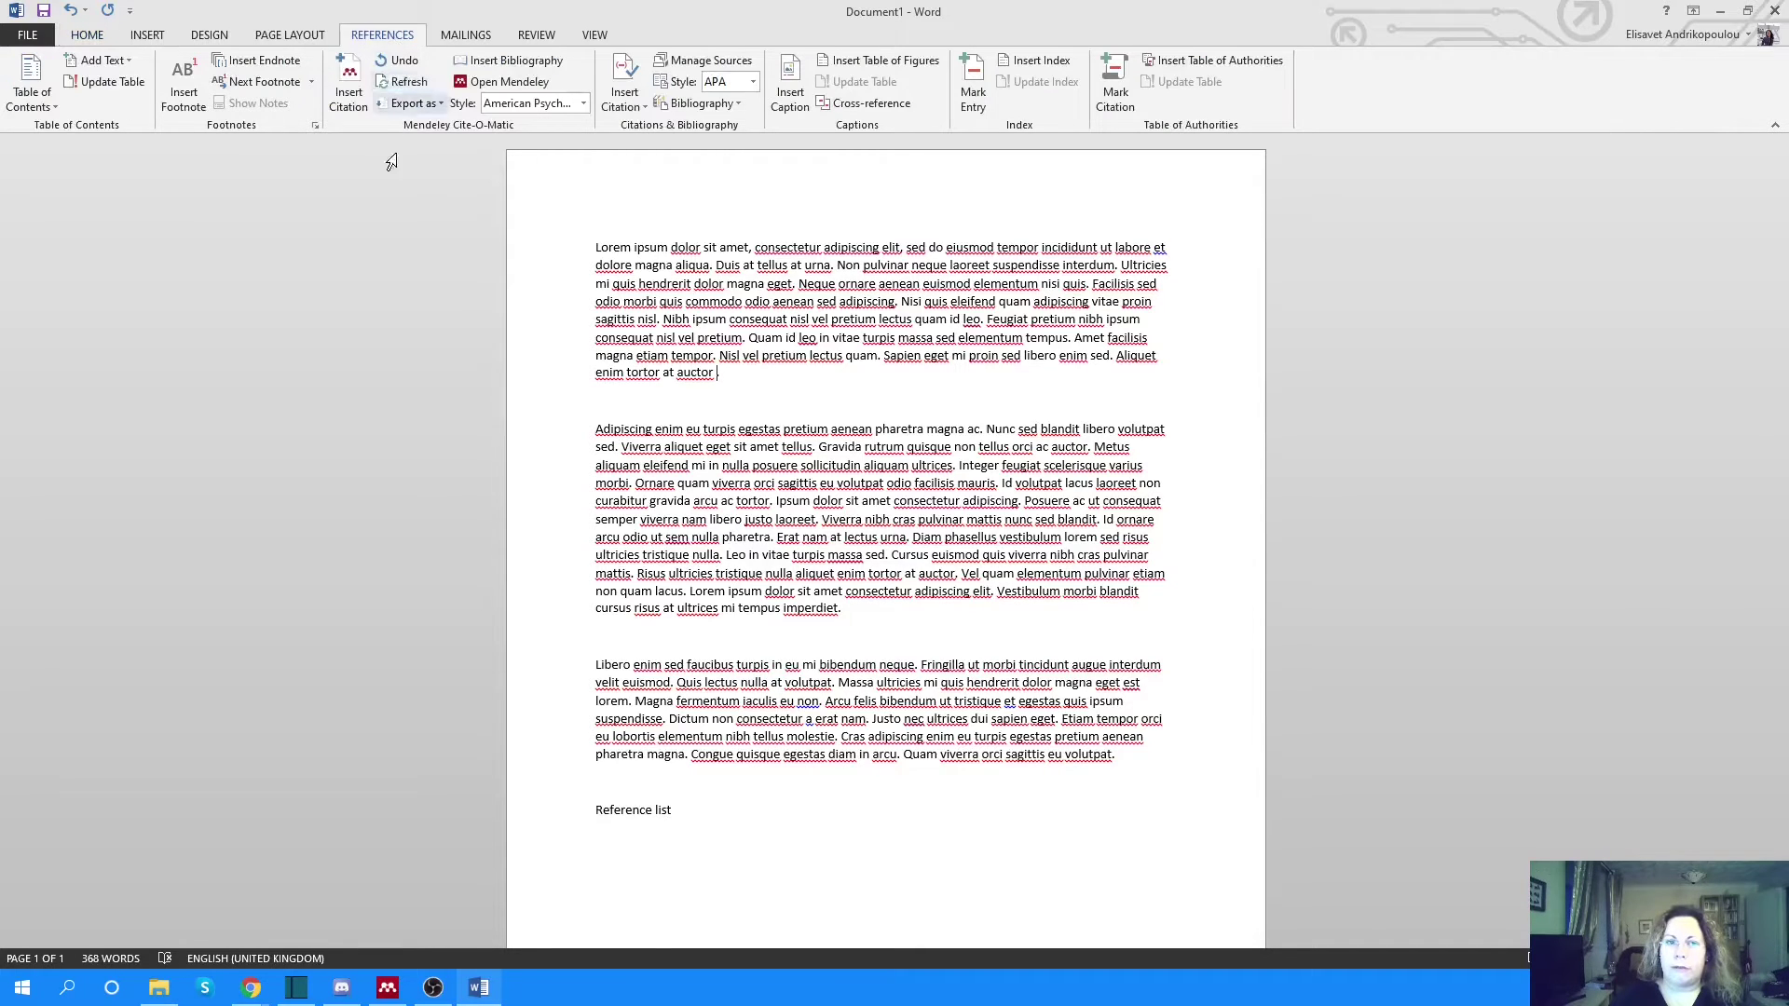
pyautogui.click(510, 81)
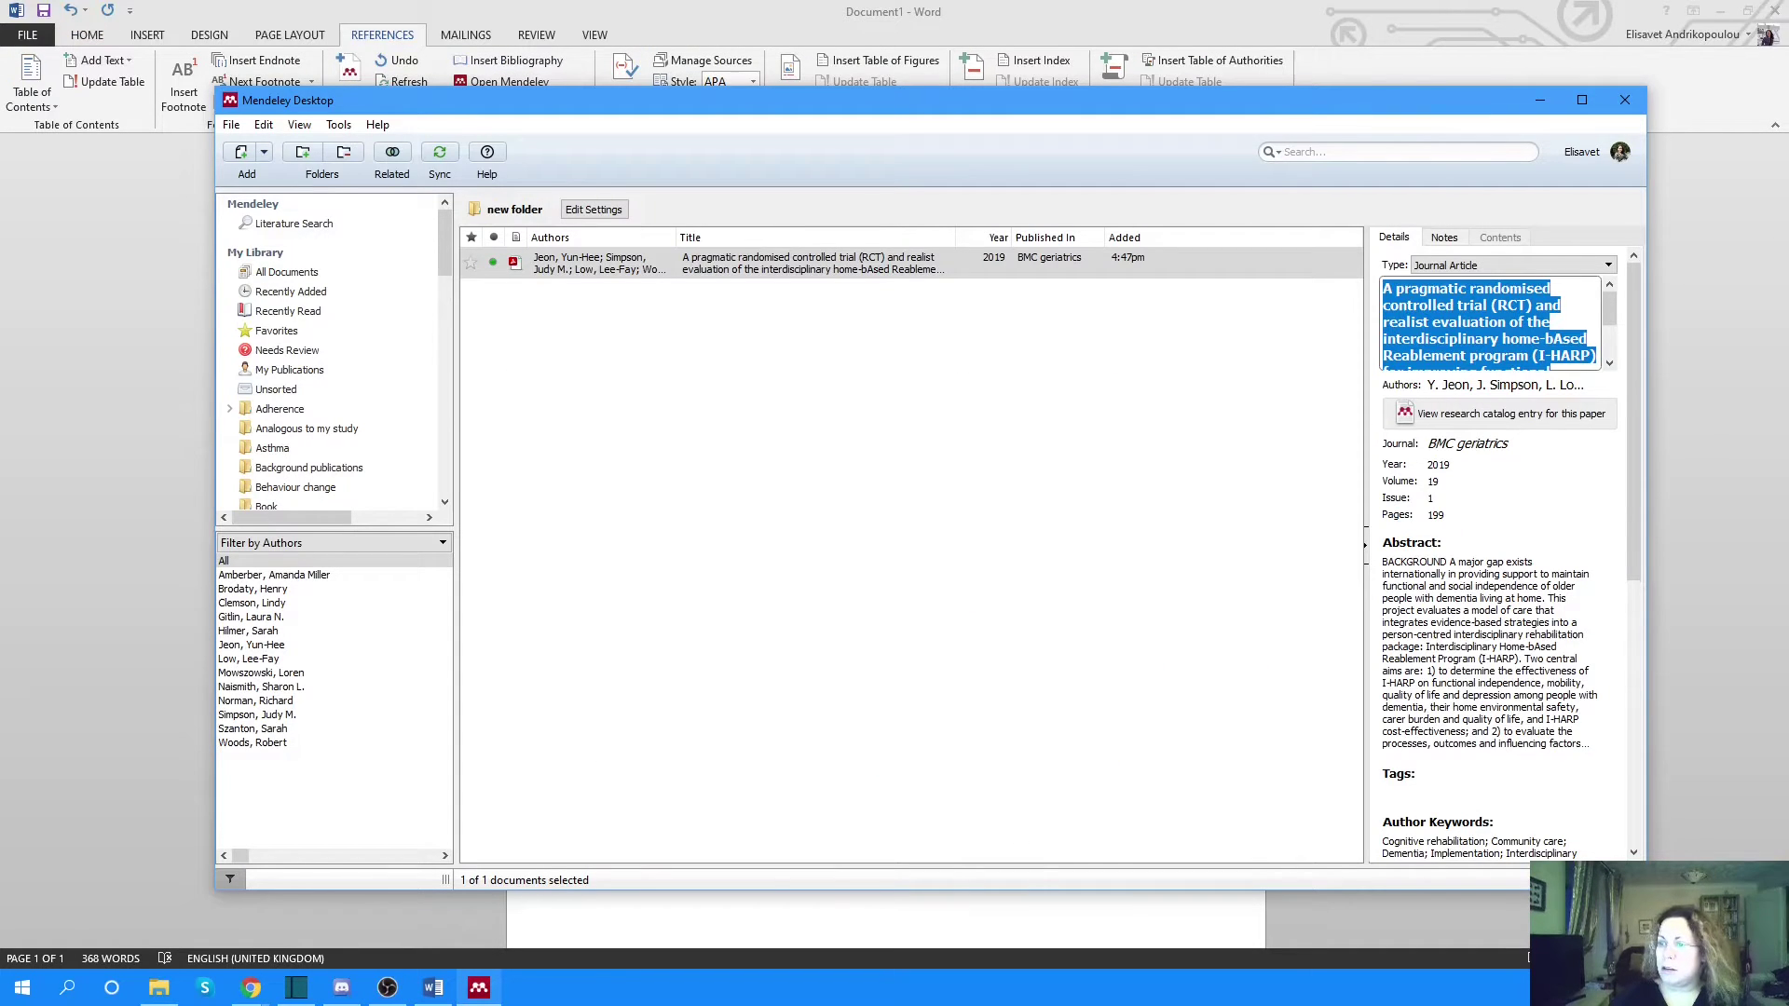
pyautogui.click(69, 530)
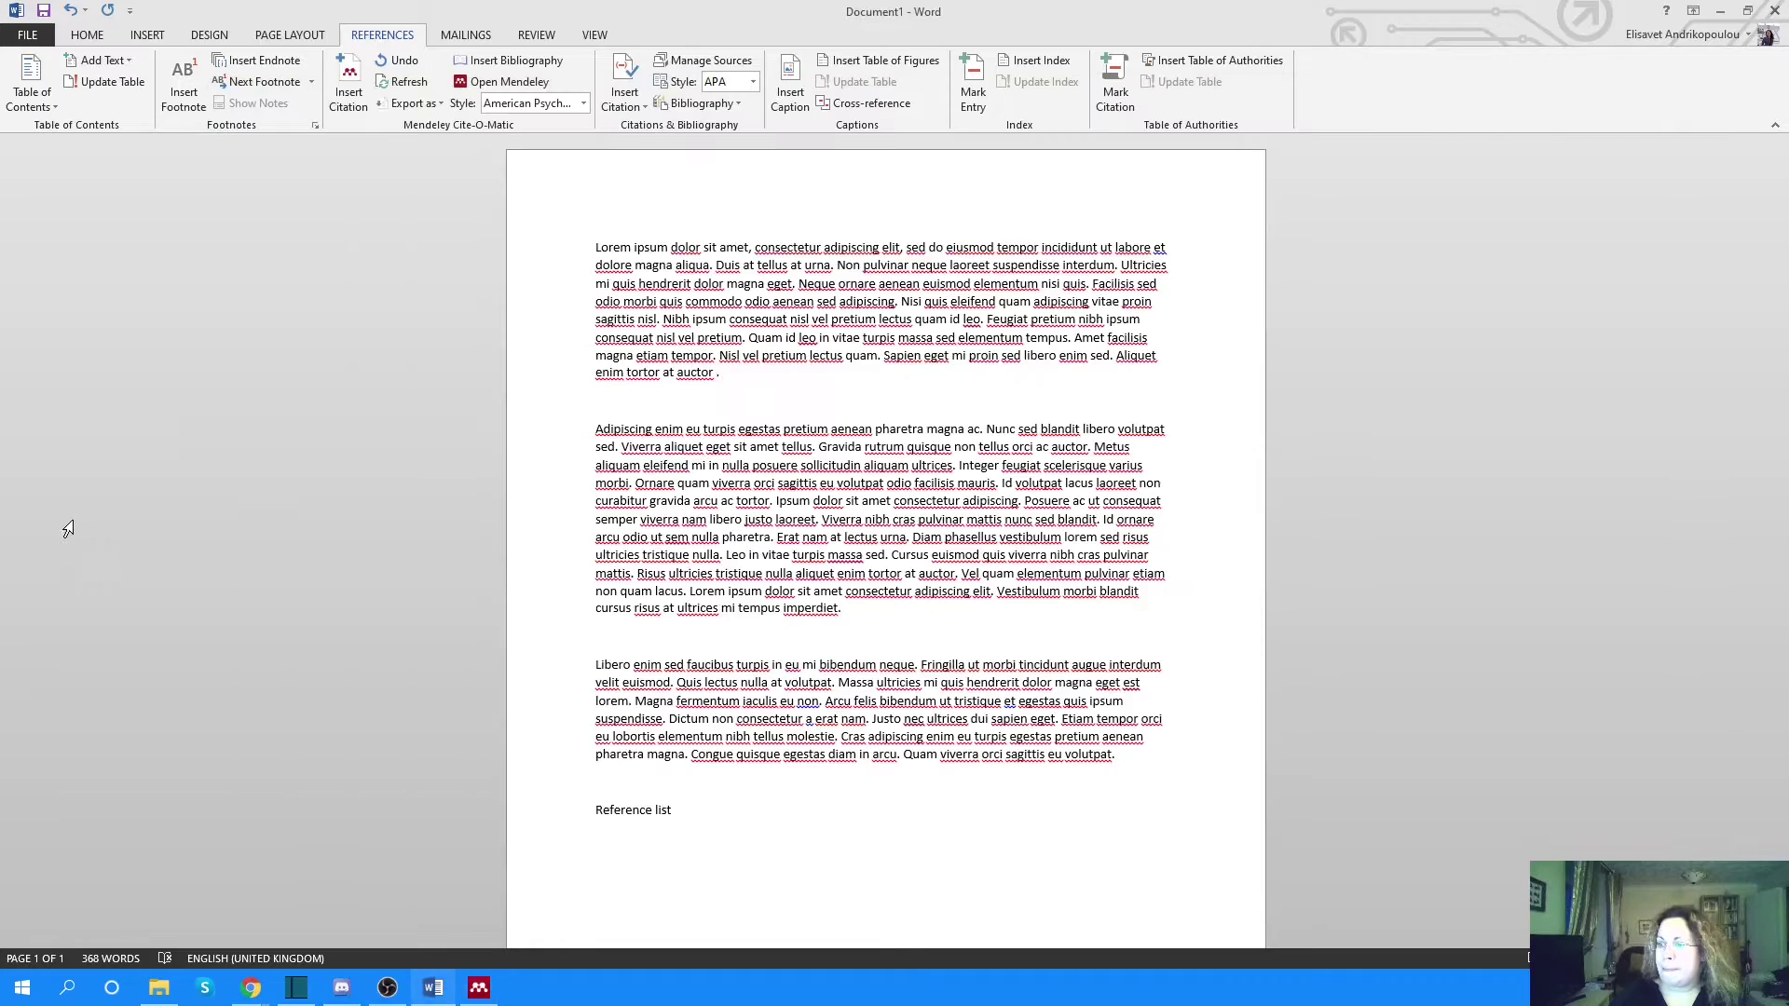
# - Insert the (Jeon et al., 2019) citation at the end of the first paragraph
pyautogui.click(348, 82)
pyautogui.hotkey('ctrl', 'v')
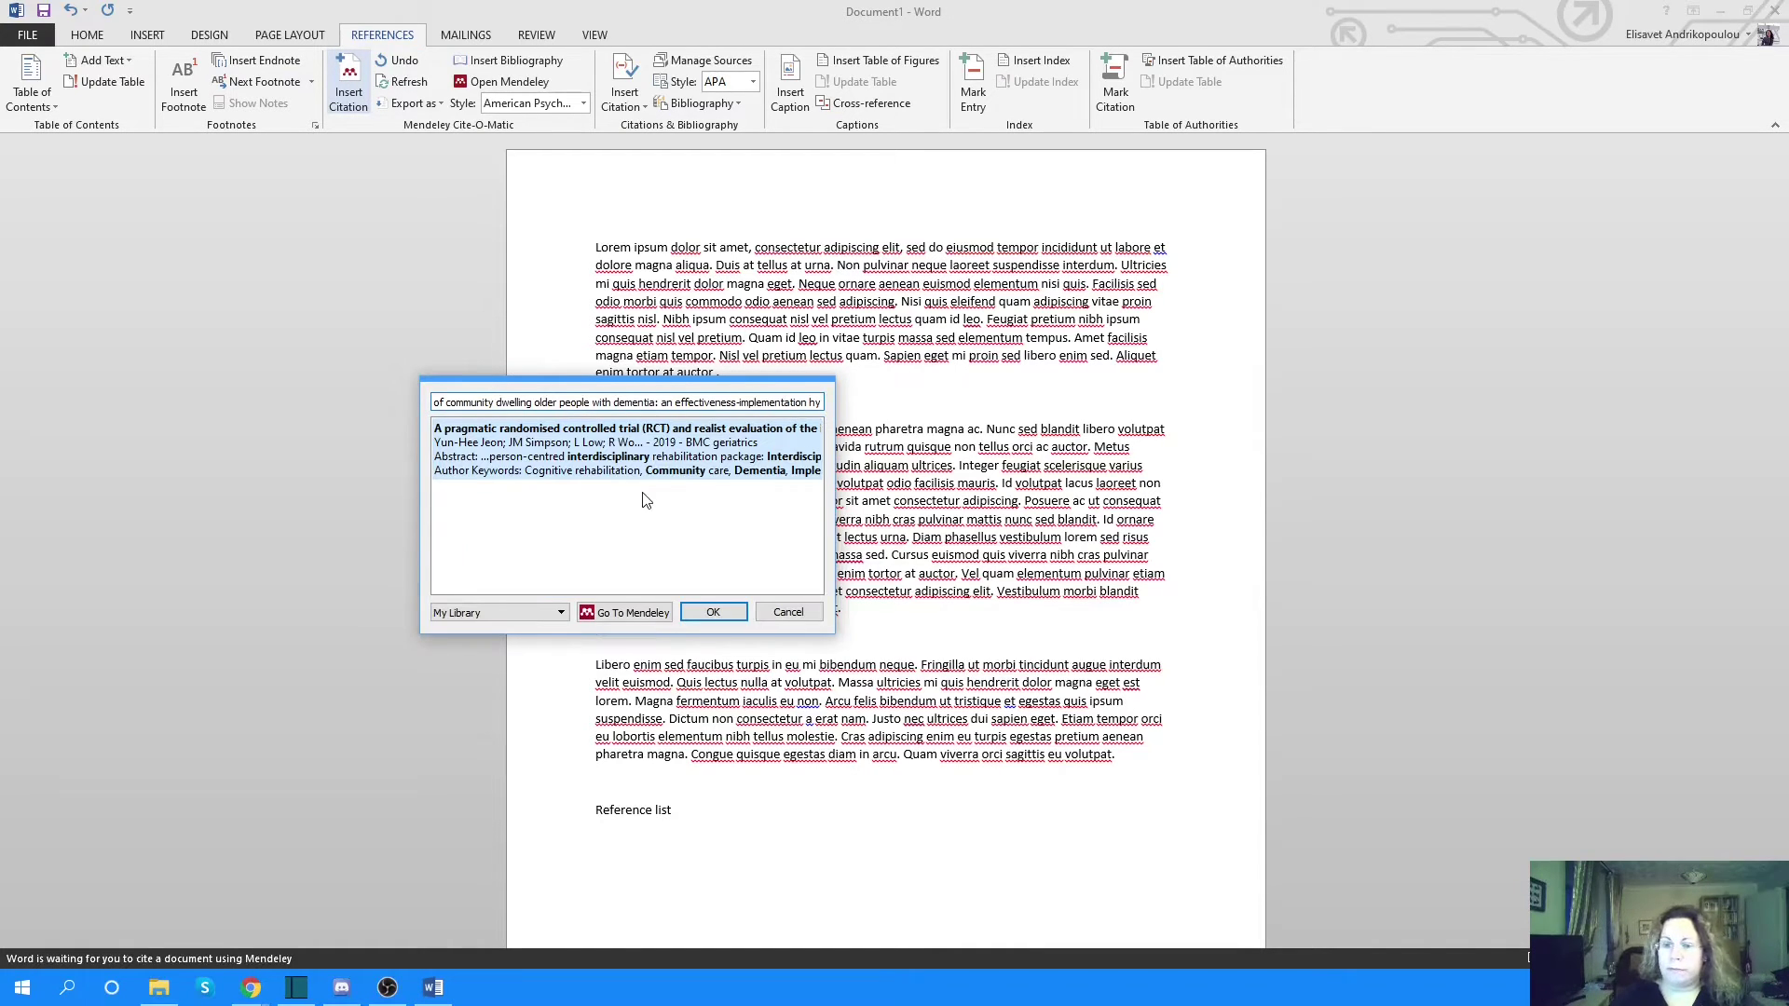
pyautogui.doubleClick(626, 448)
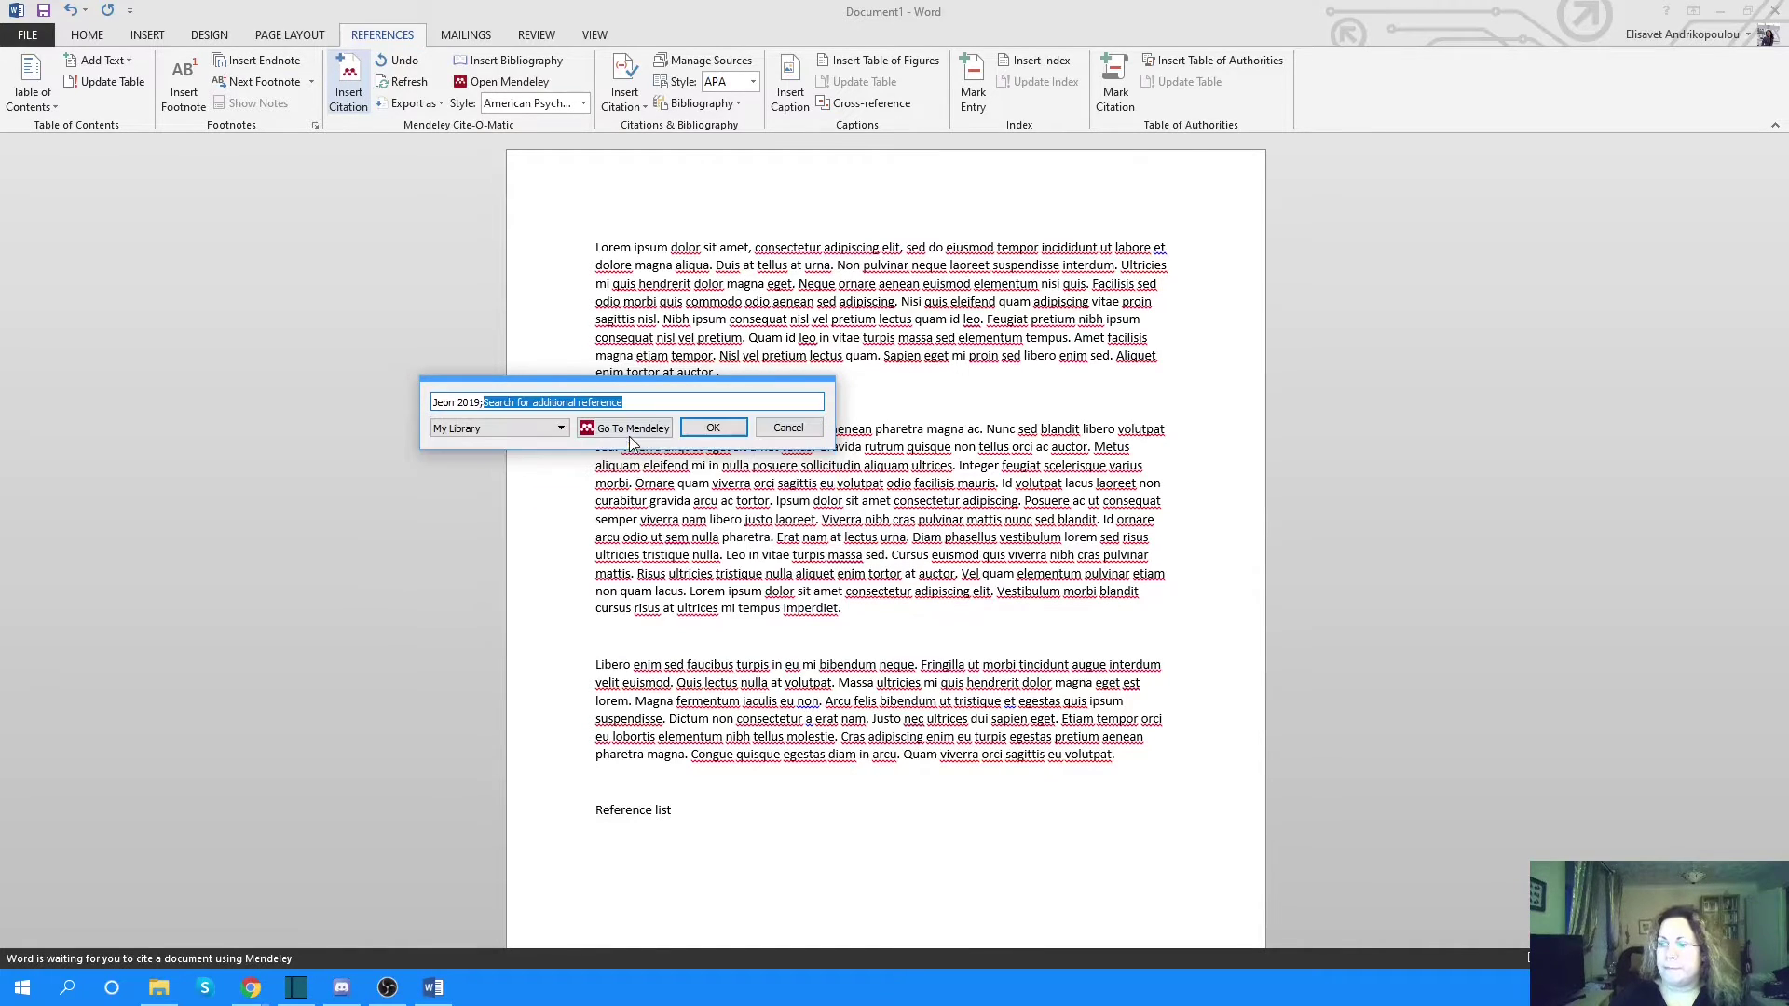
pyautogui.click(712, 428)
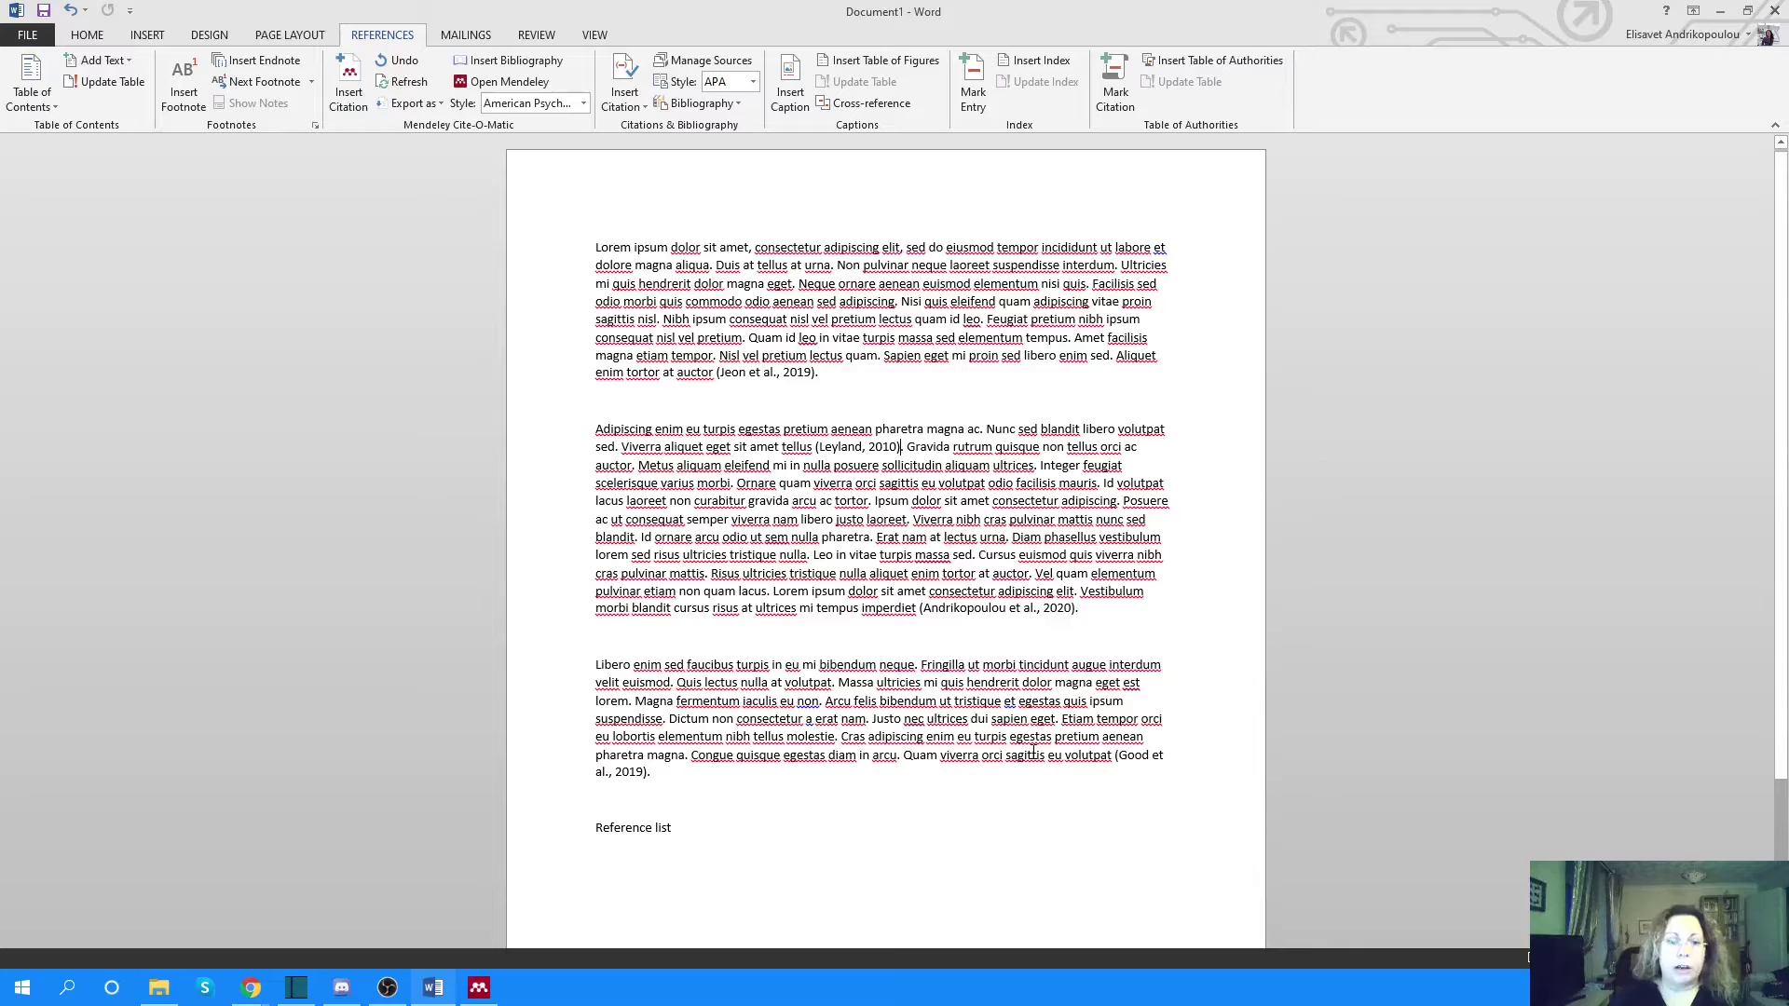
# - Edit the Jeon citation to add Good et al. 2019, giving (Good et al., 2019; Jeon et al., 2019)
pyautogui.click(766, 372)
pyautogui.rightClick(740, 378)
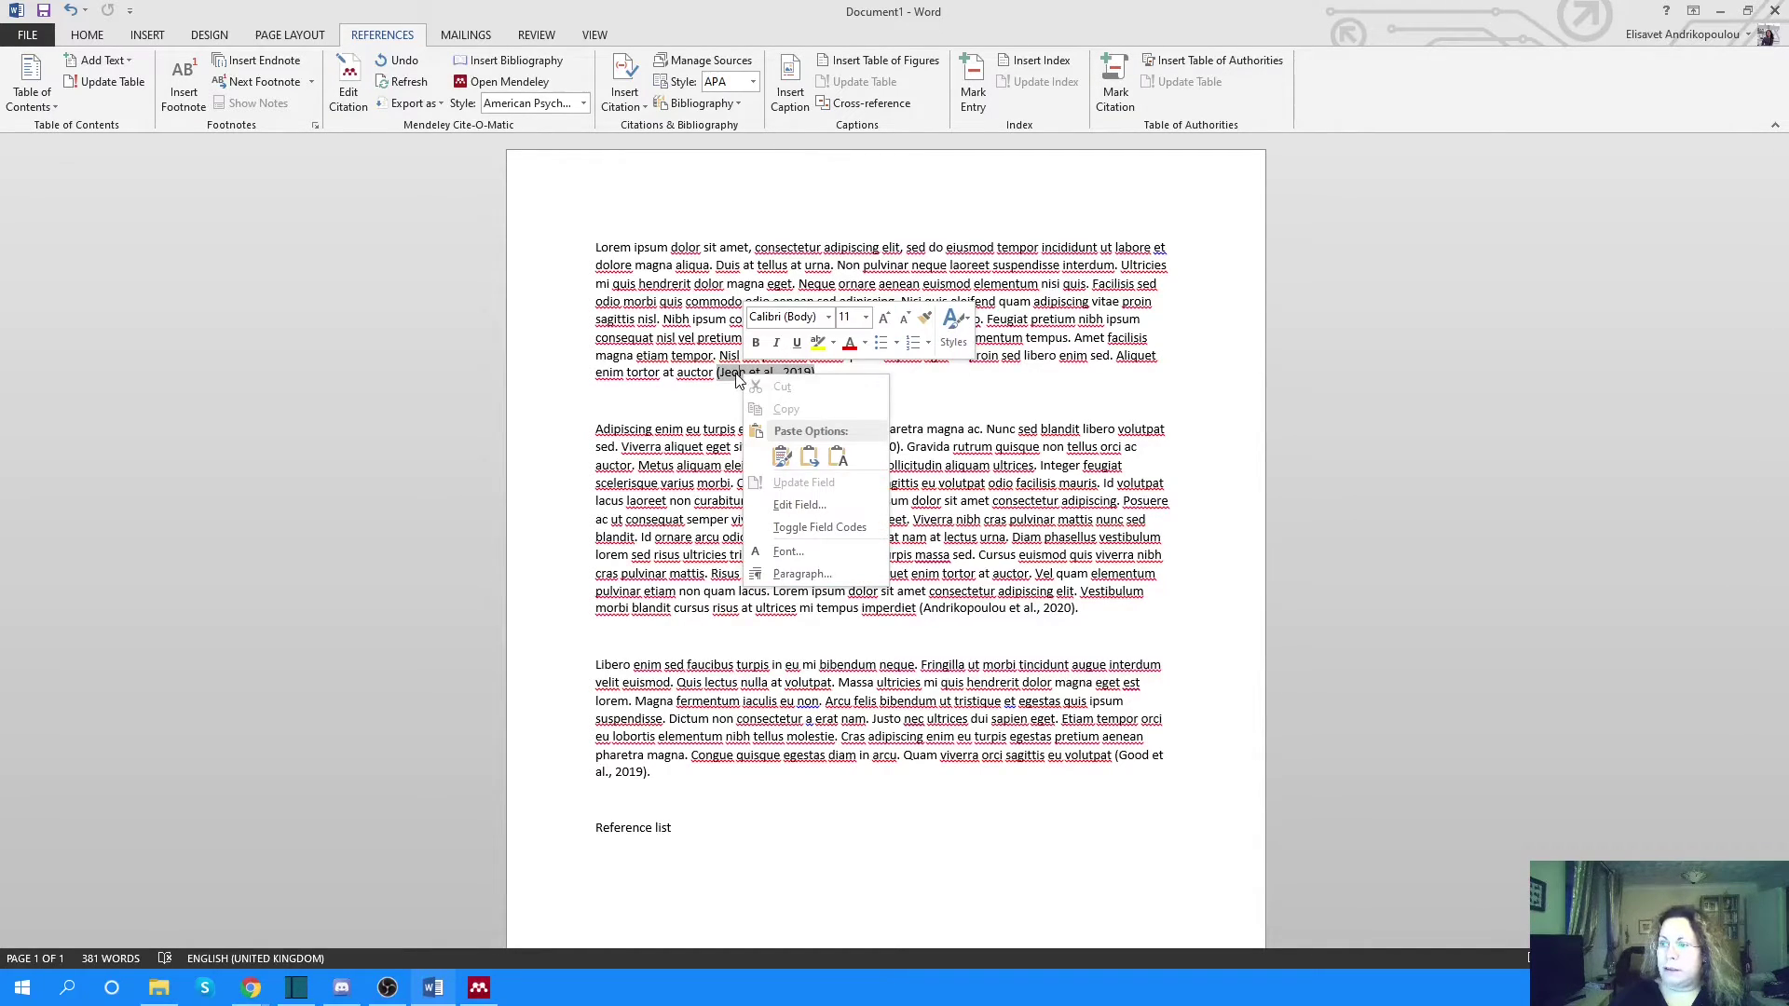
pyautogui.press('Escape')
pyautogui.click(348, 91)
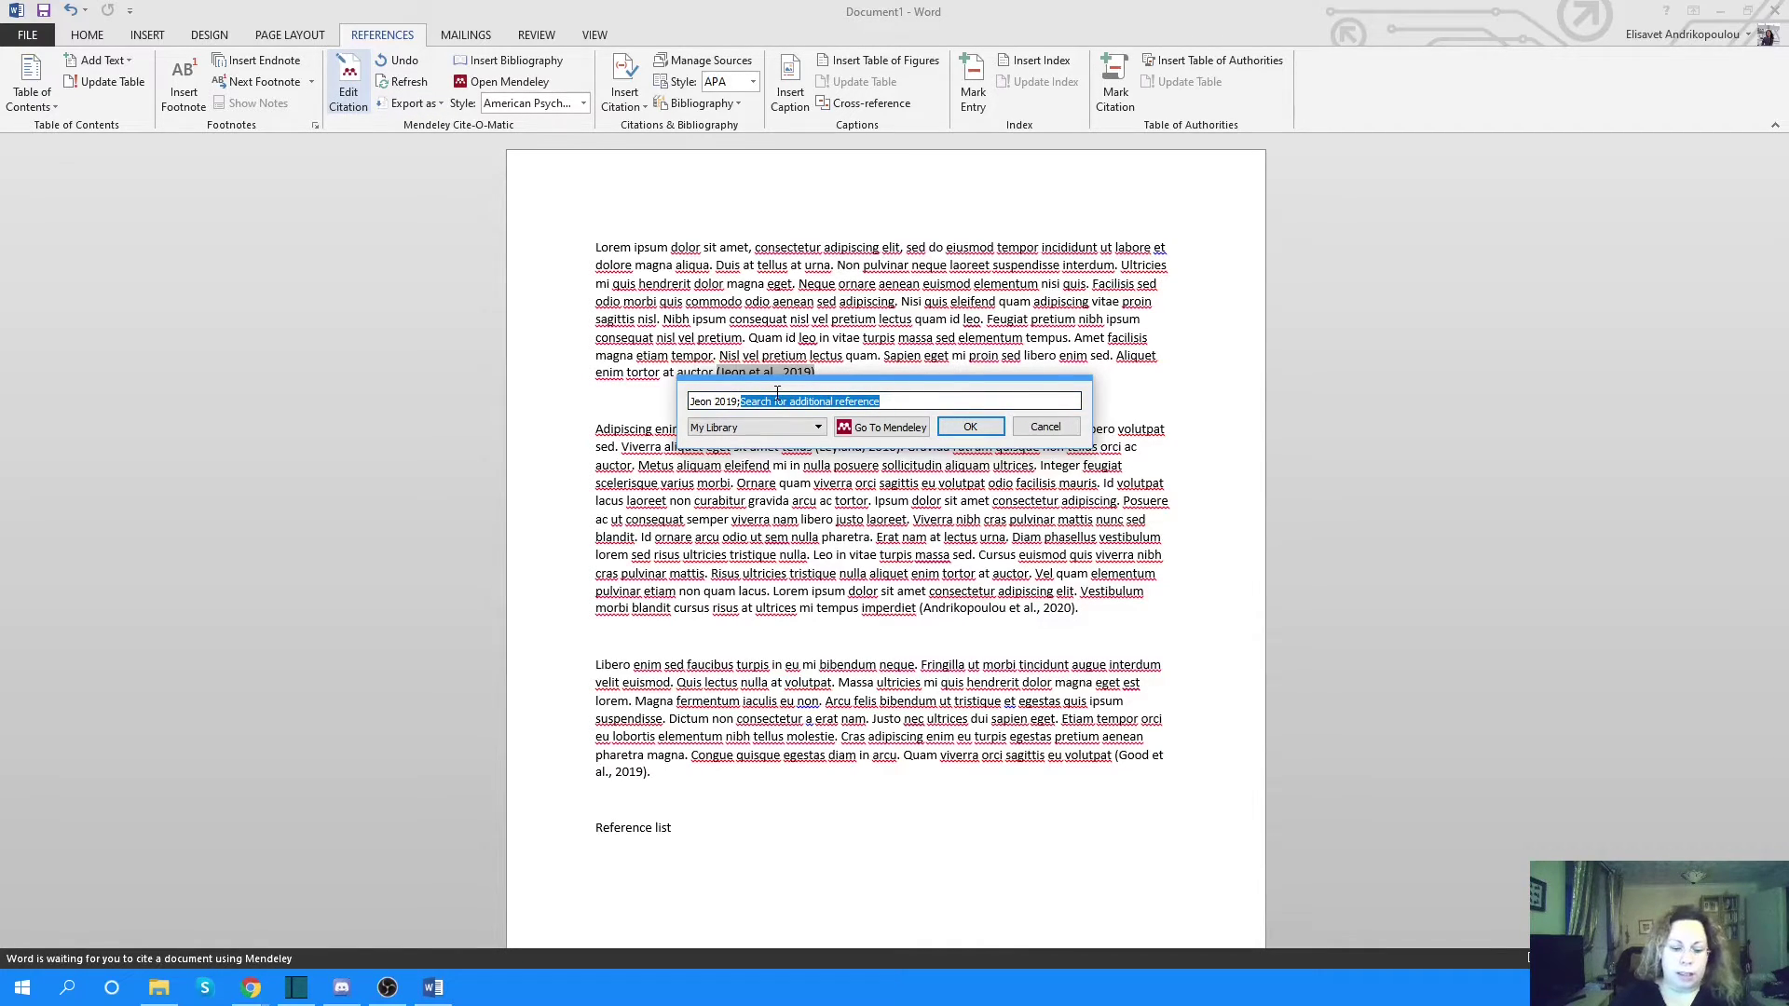
pyautogui.write('andr')
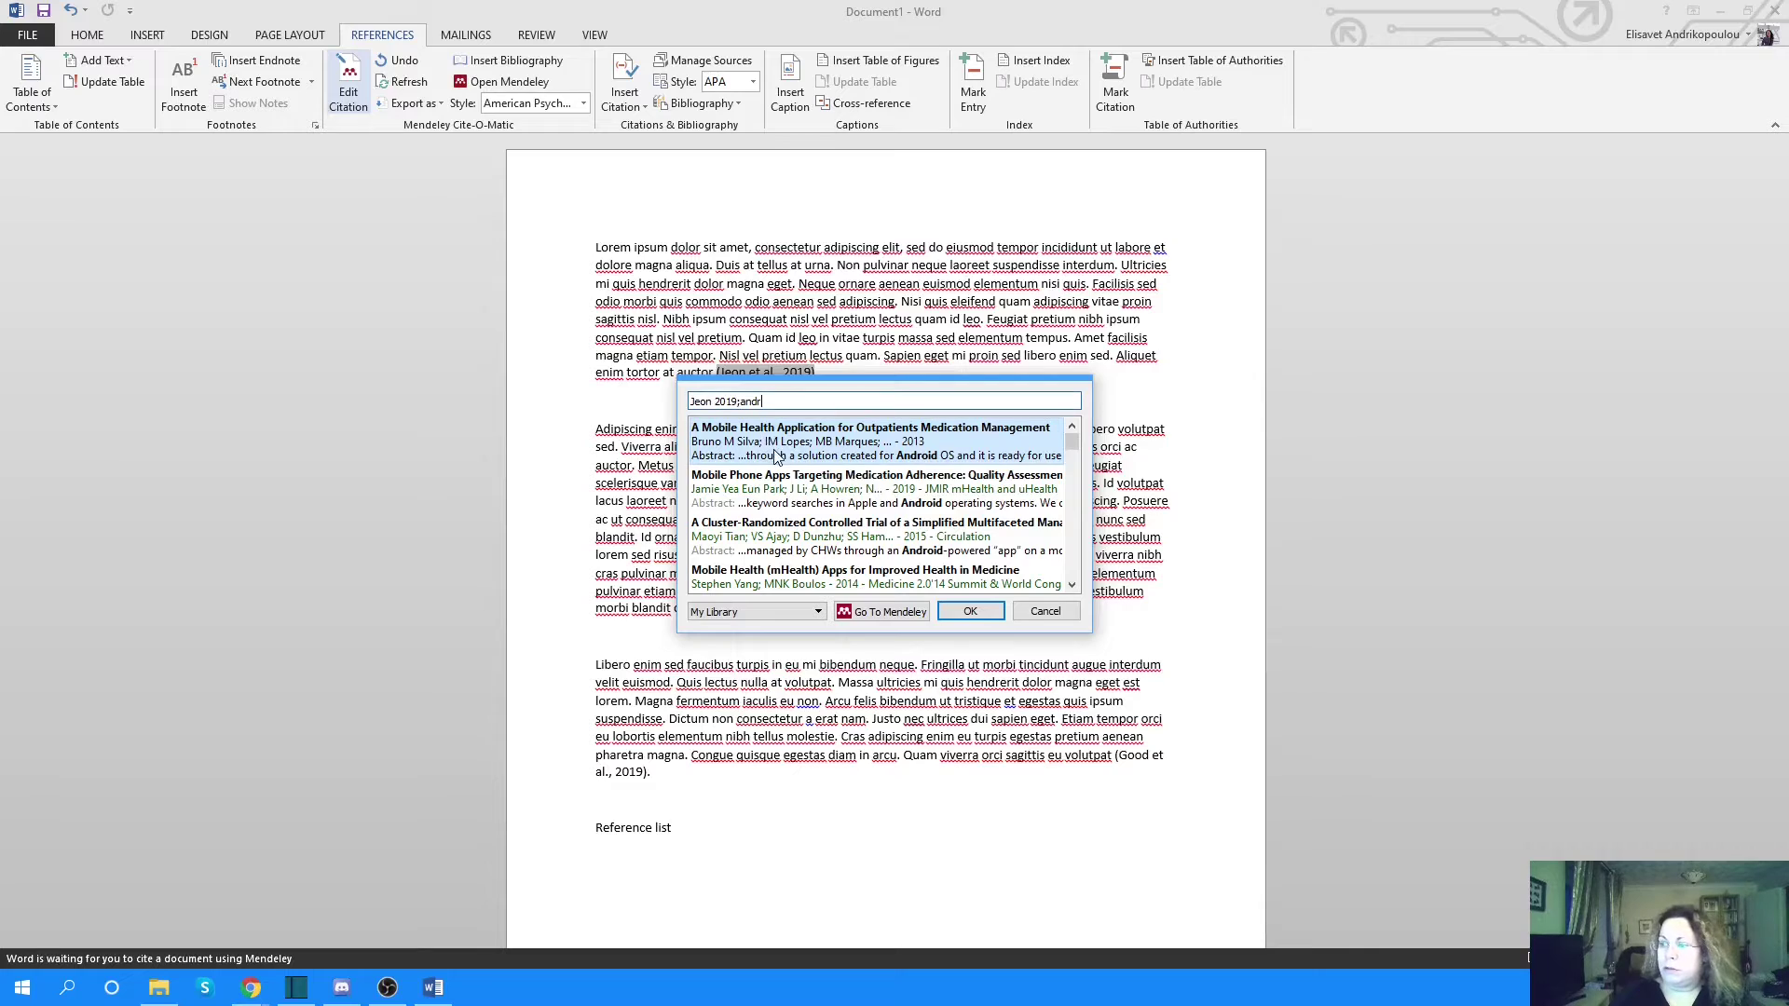
pyautogui.write('ikopo')
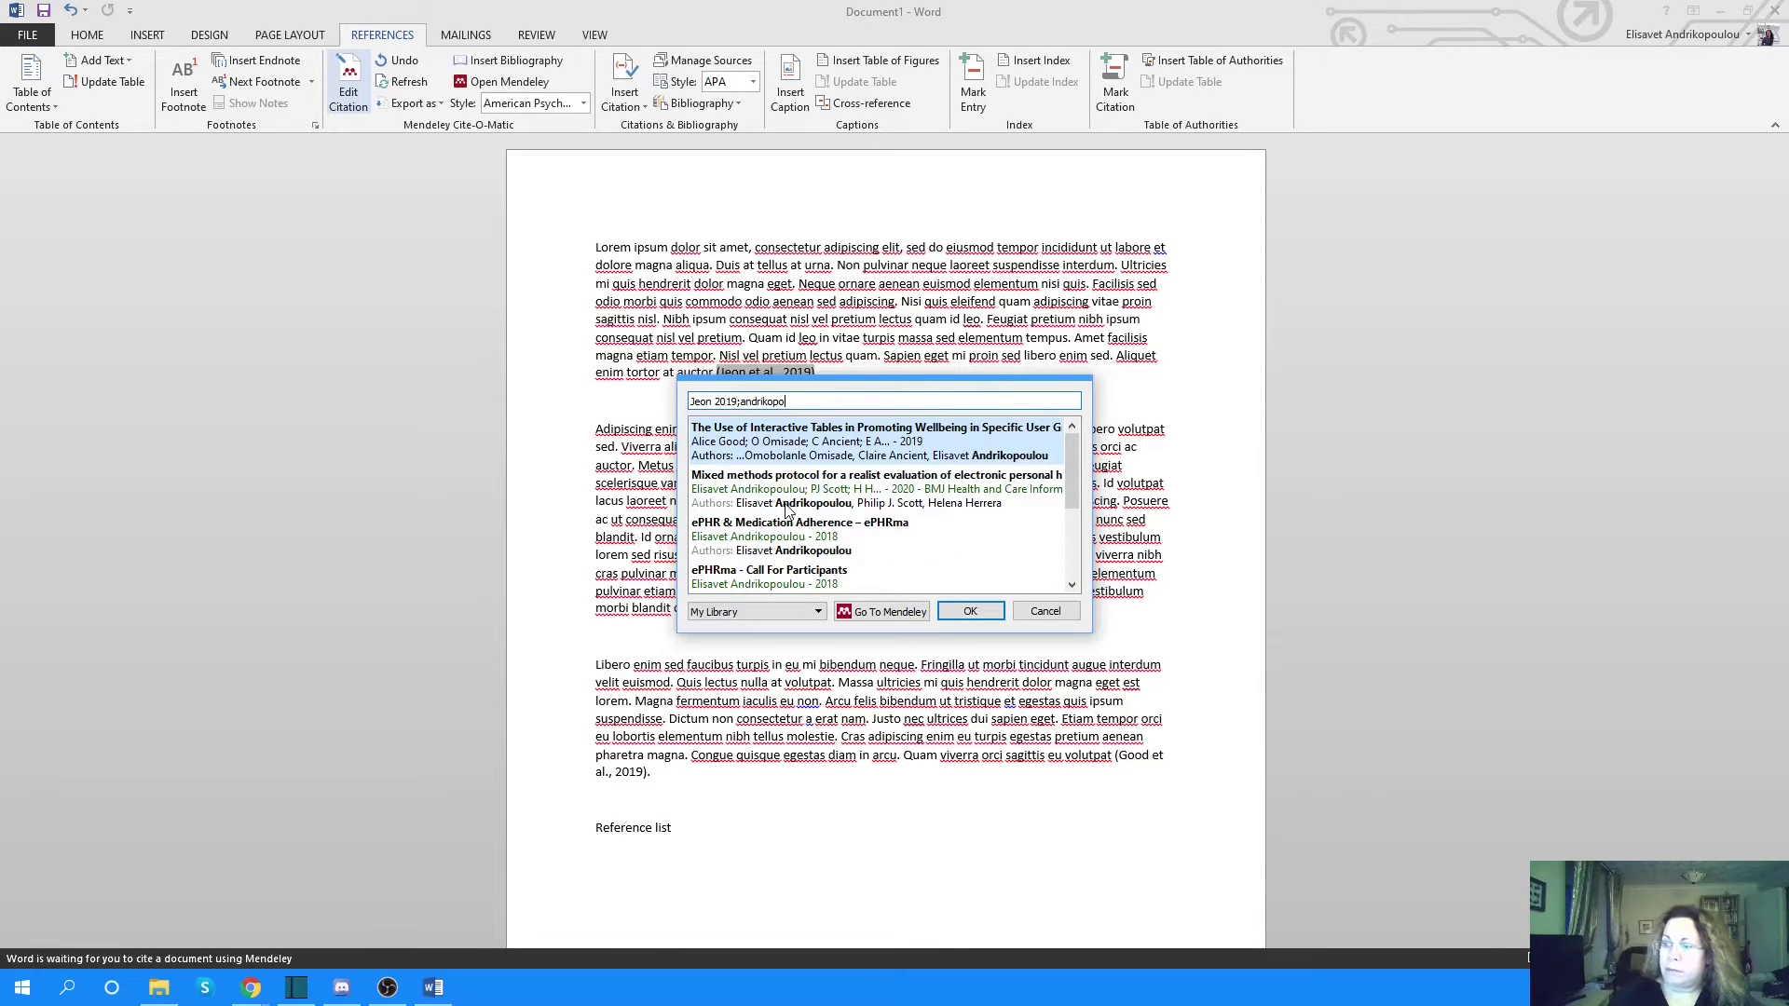
pyautogui.click(787, 506)
pyautogui.click(965, 431)
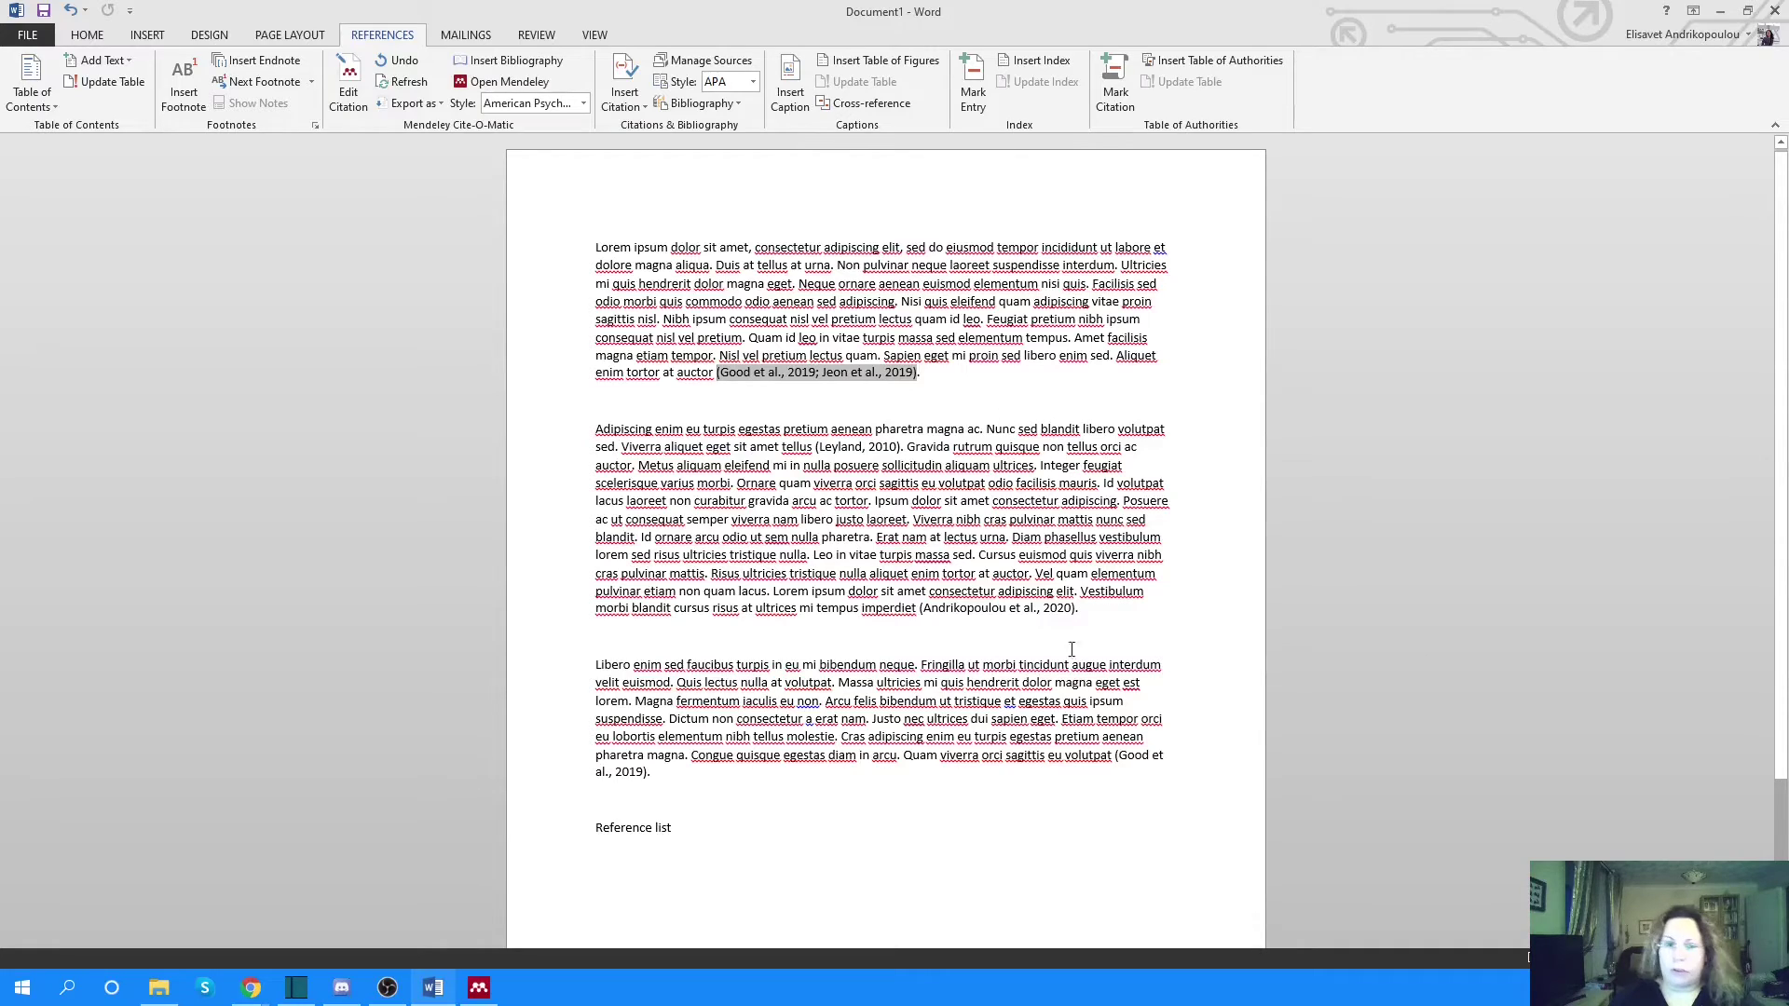
pyautogui.scroll(-2, 1072, 650)
# - Make 'Reference list' a Heading 1 heading
pyautogui.click(674, 693)
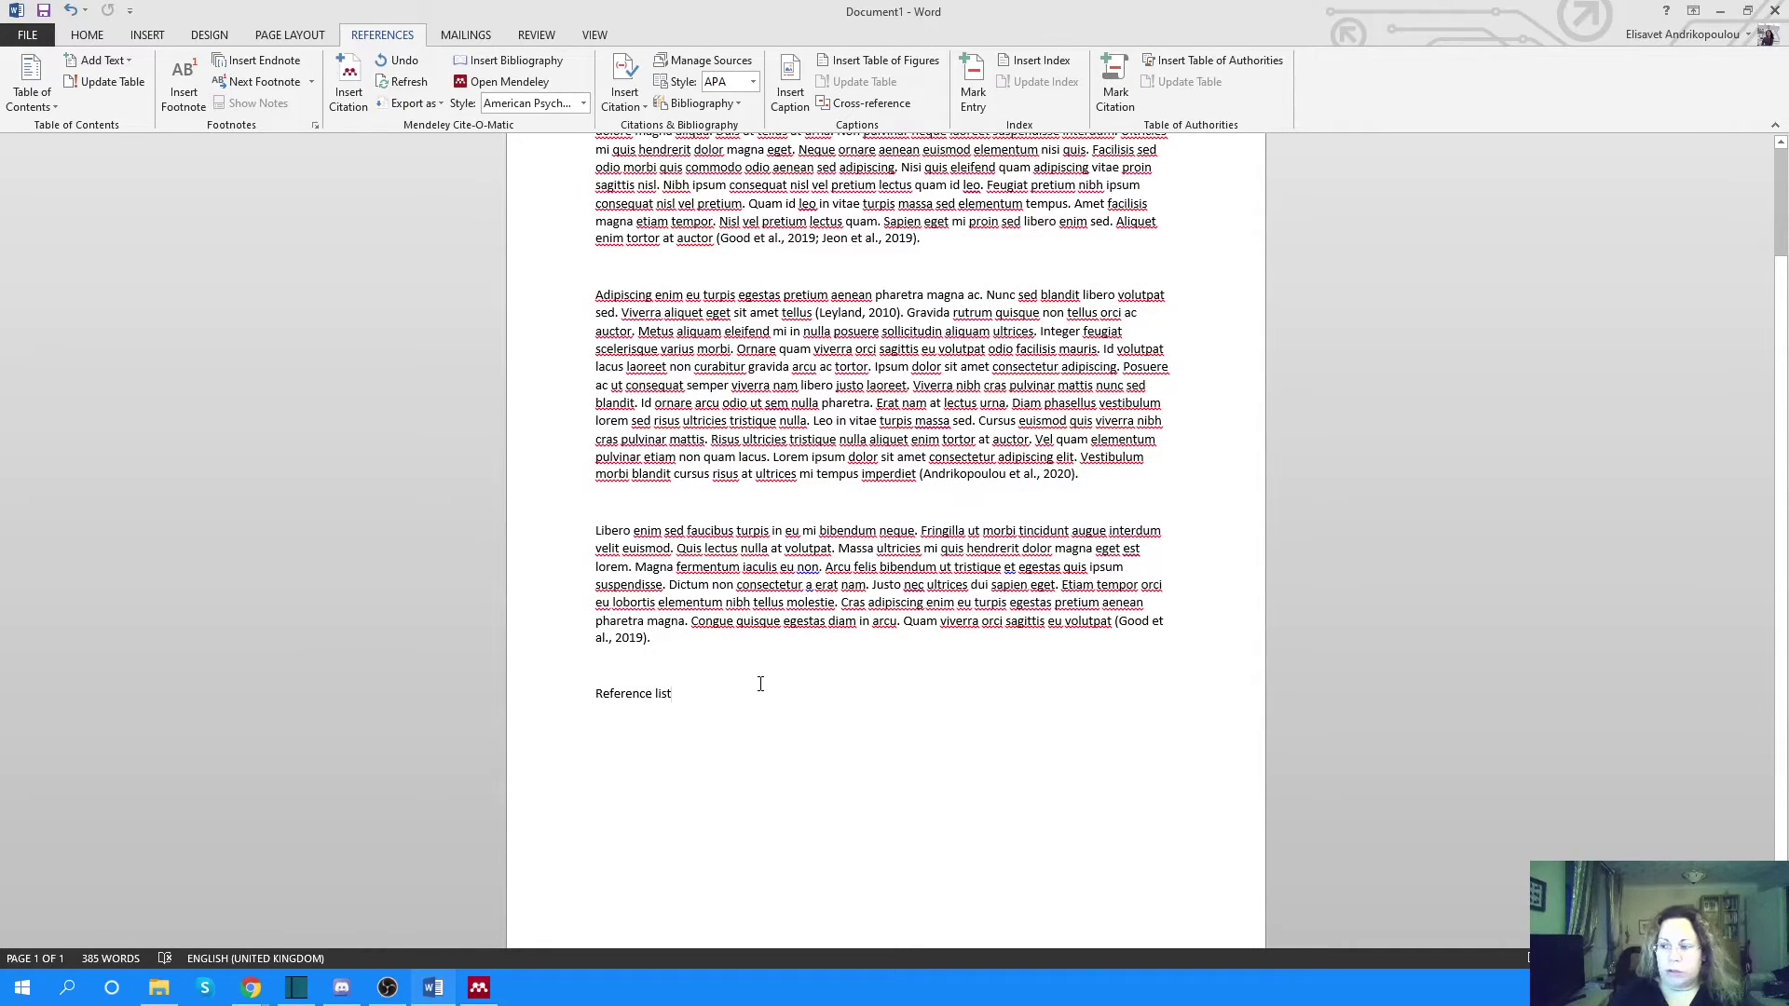
pyautogui.doubleClick(636, 693)
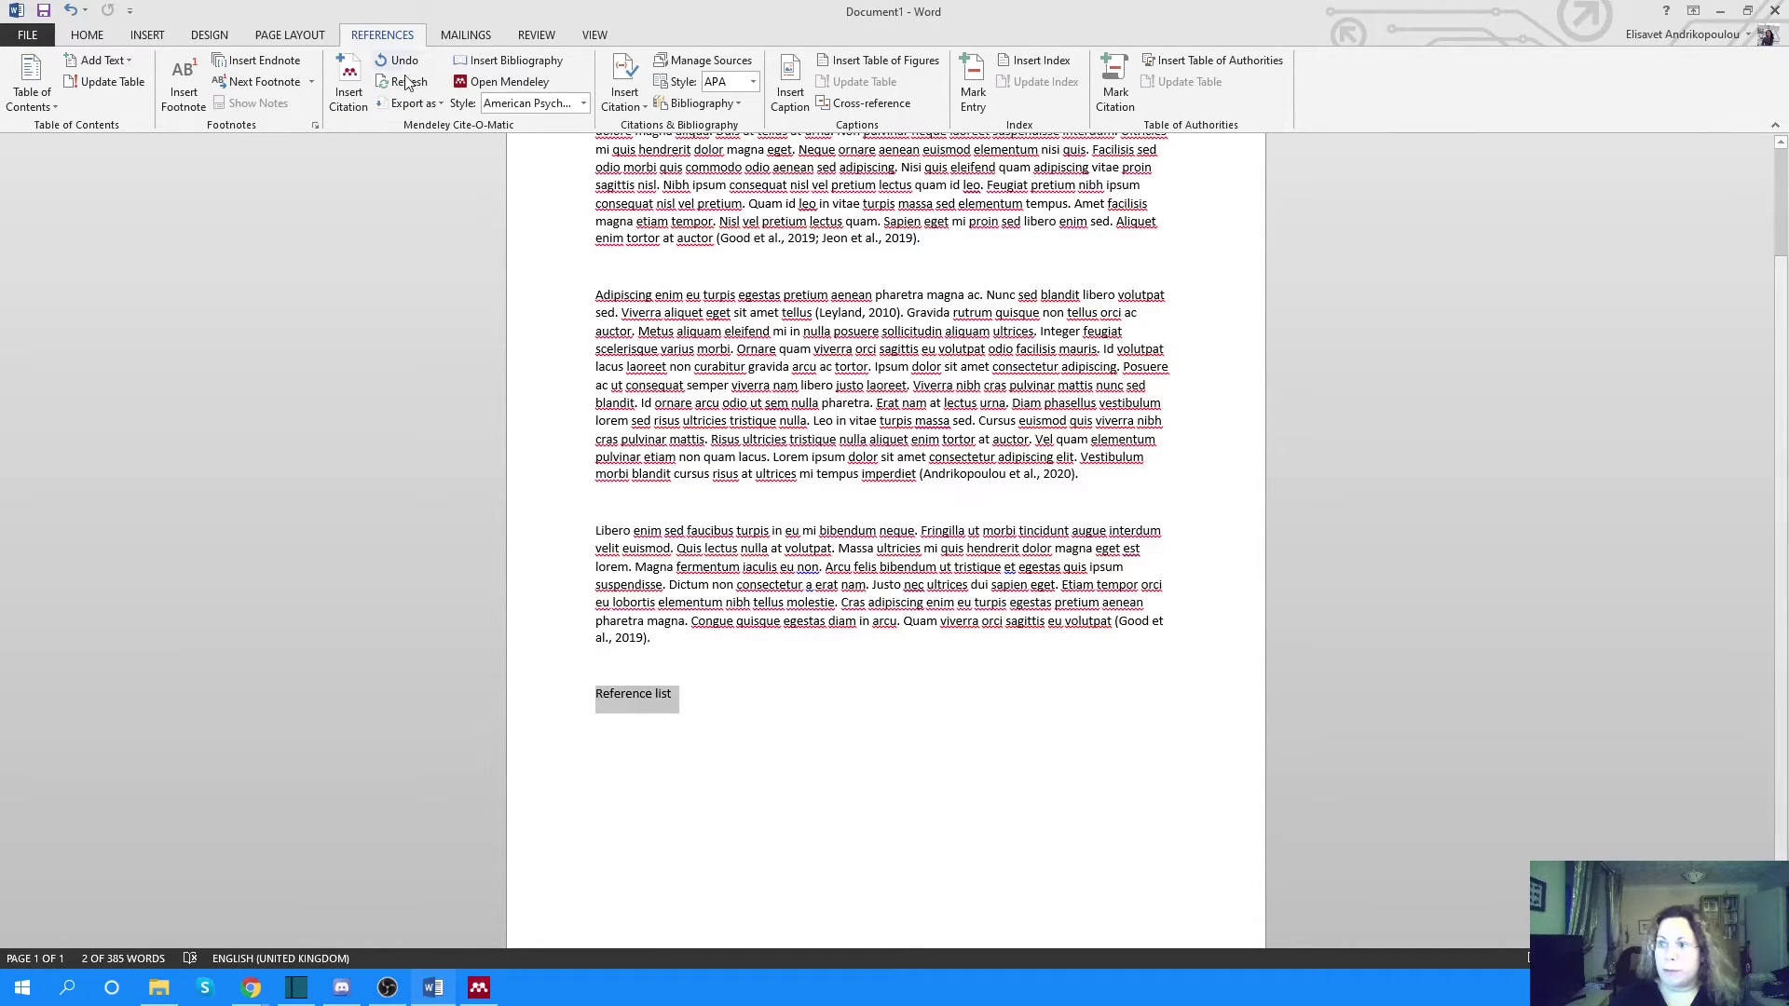
pyautogui.click(87, 34)
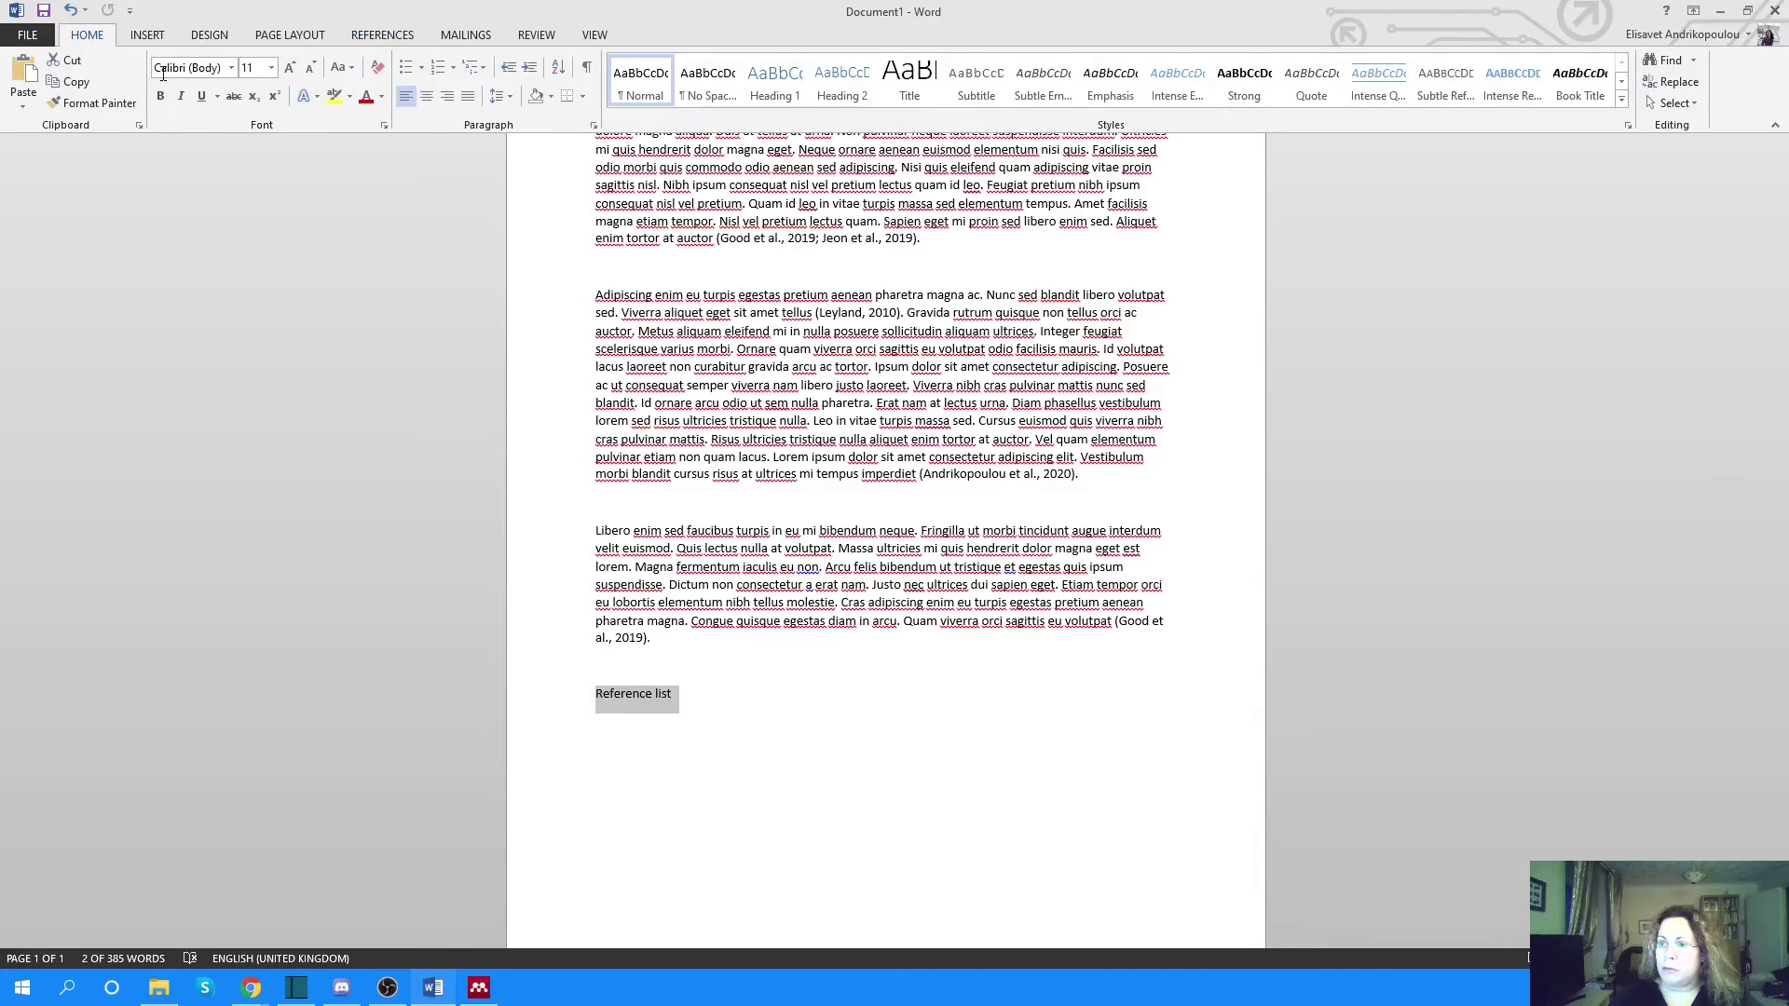
pyautogui.click(774, 78)
# - Insert the Mendeley bibliography on a new line under the heading
pyautogui.click(624, 812)
pyautogui.click(382, 34)
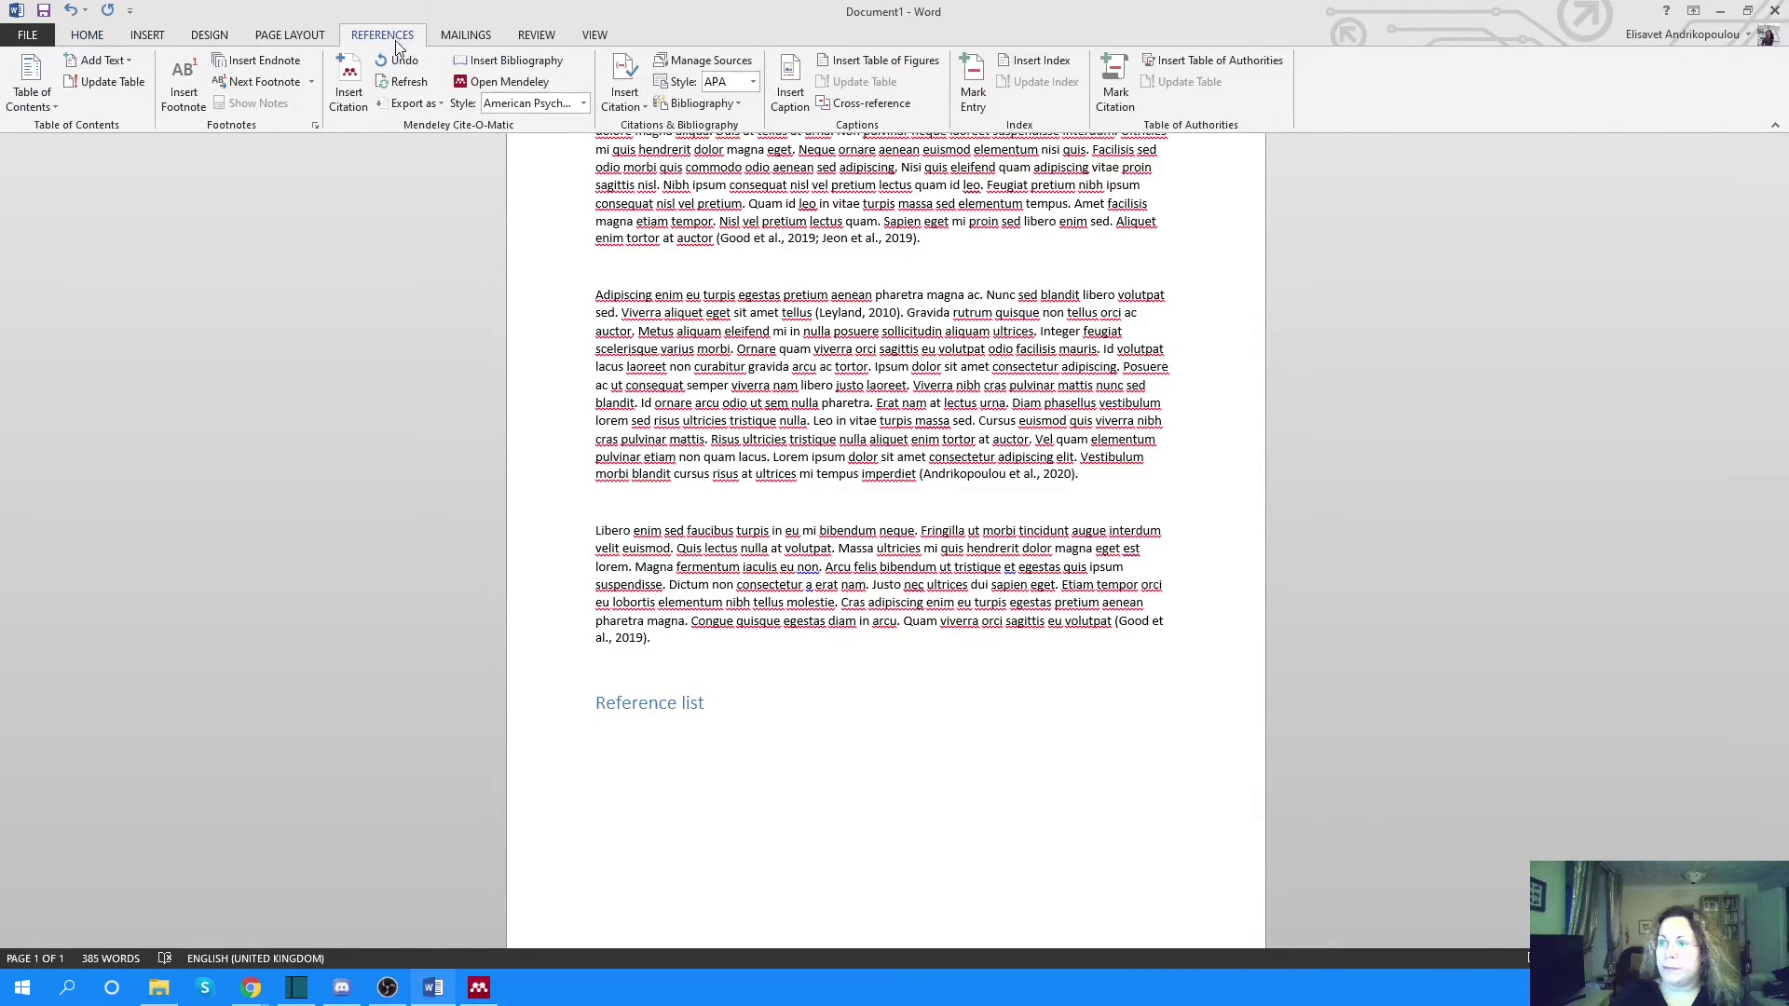
pyautogui.click(516, 60)
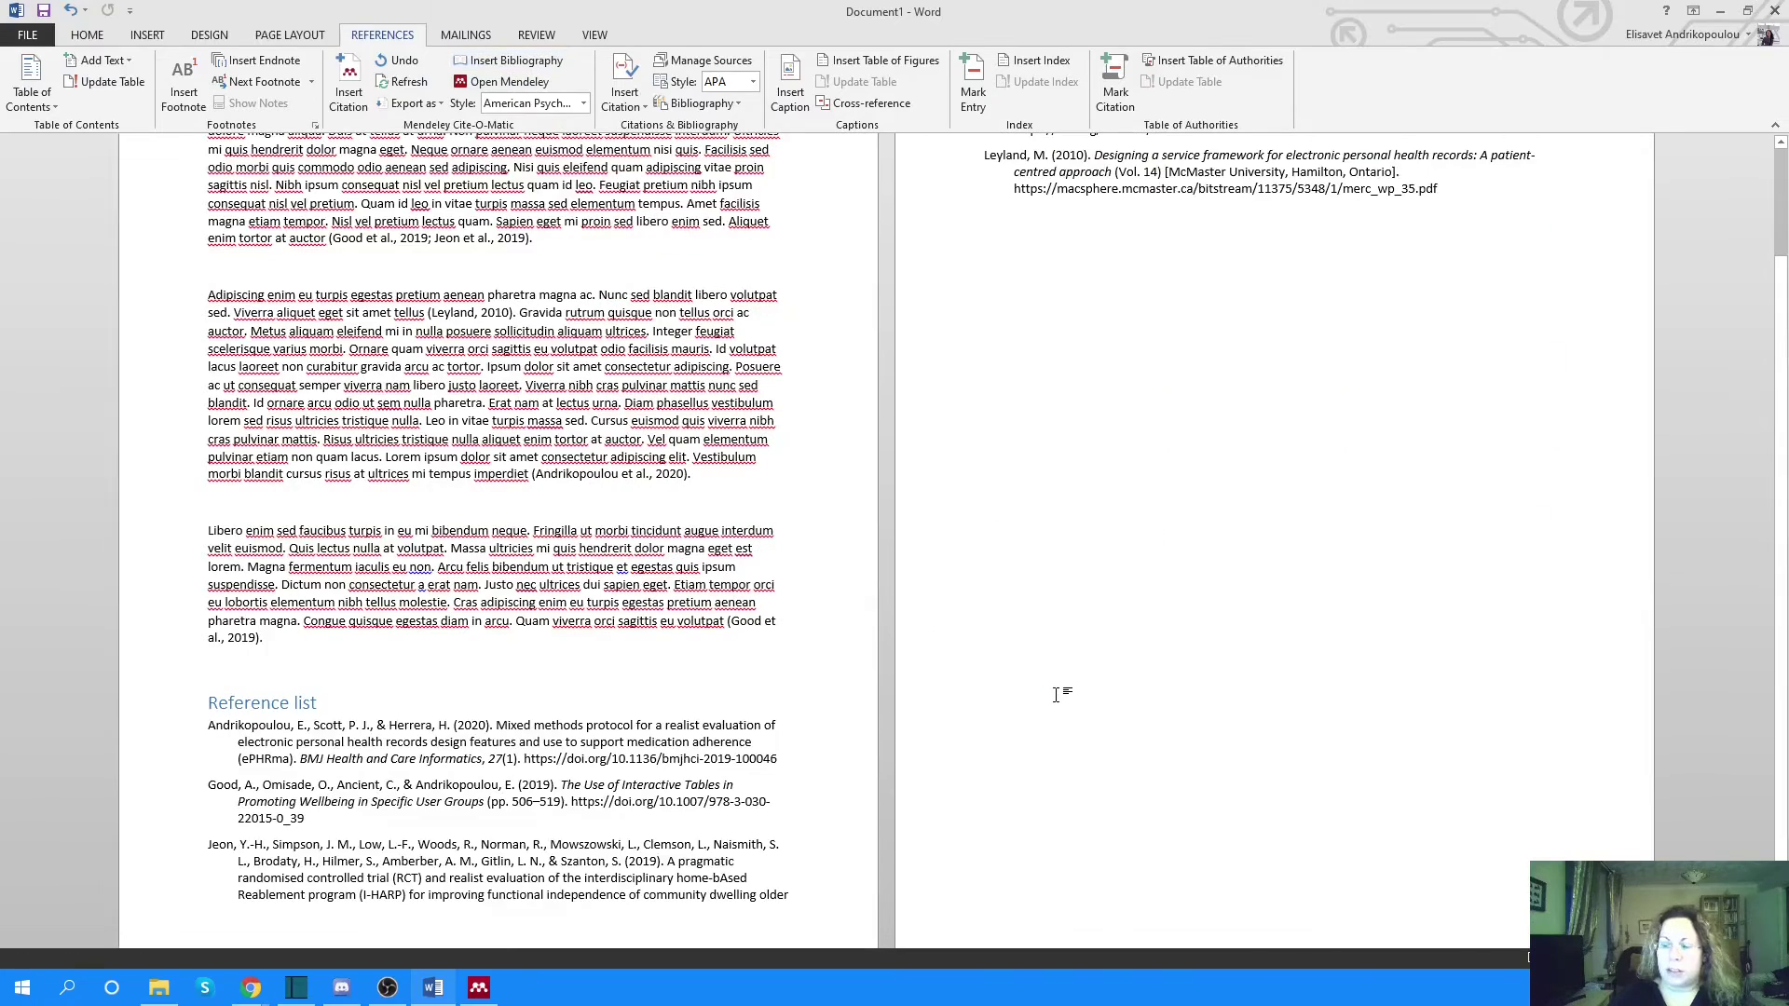
pyautogui.scroll(-2, 883, 541)
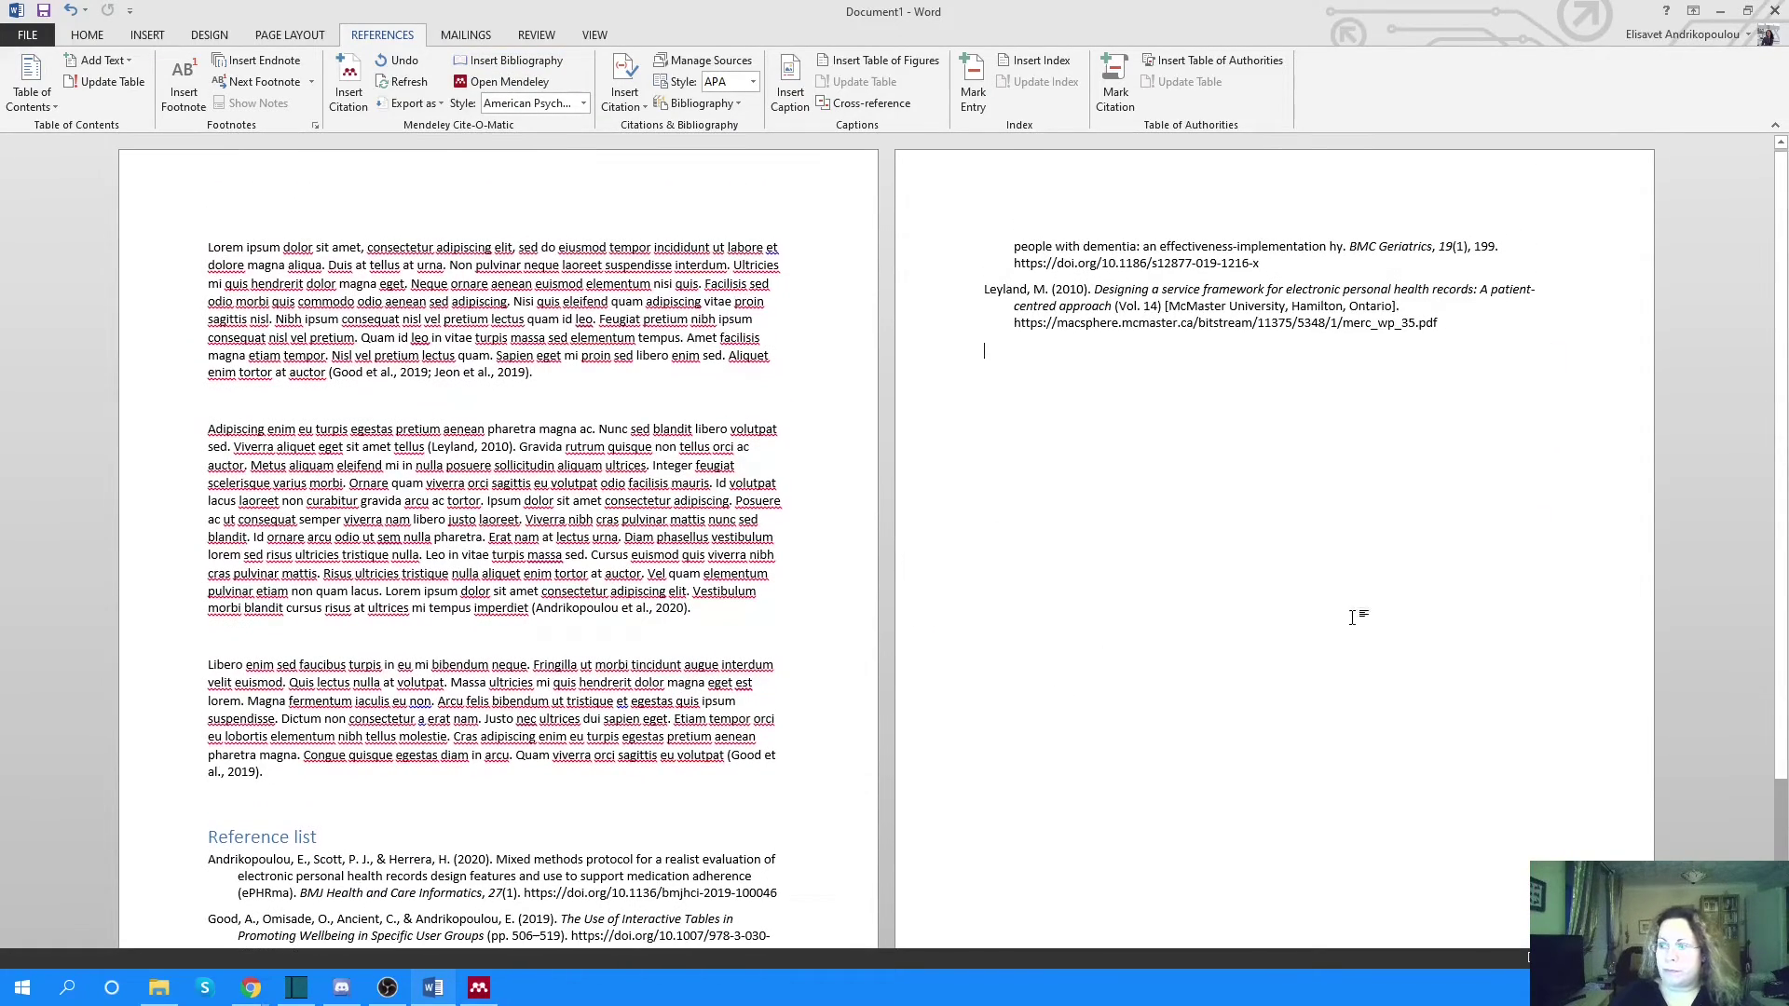
pyautogui.scroll(-2, 882, 540)
pyautogui.scroll(2, 881, 540)
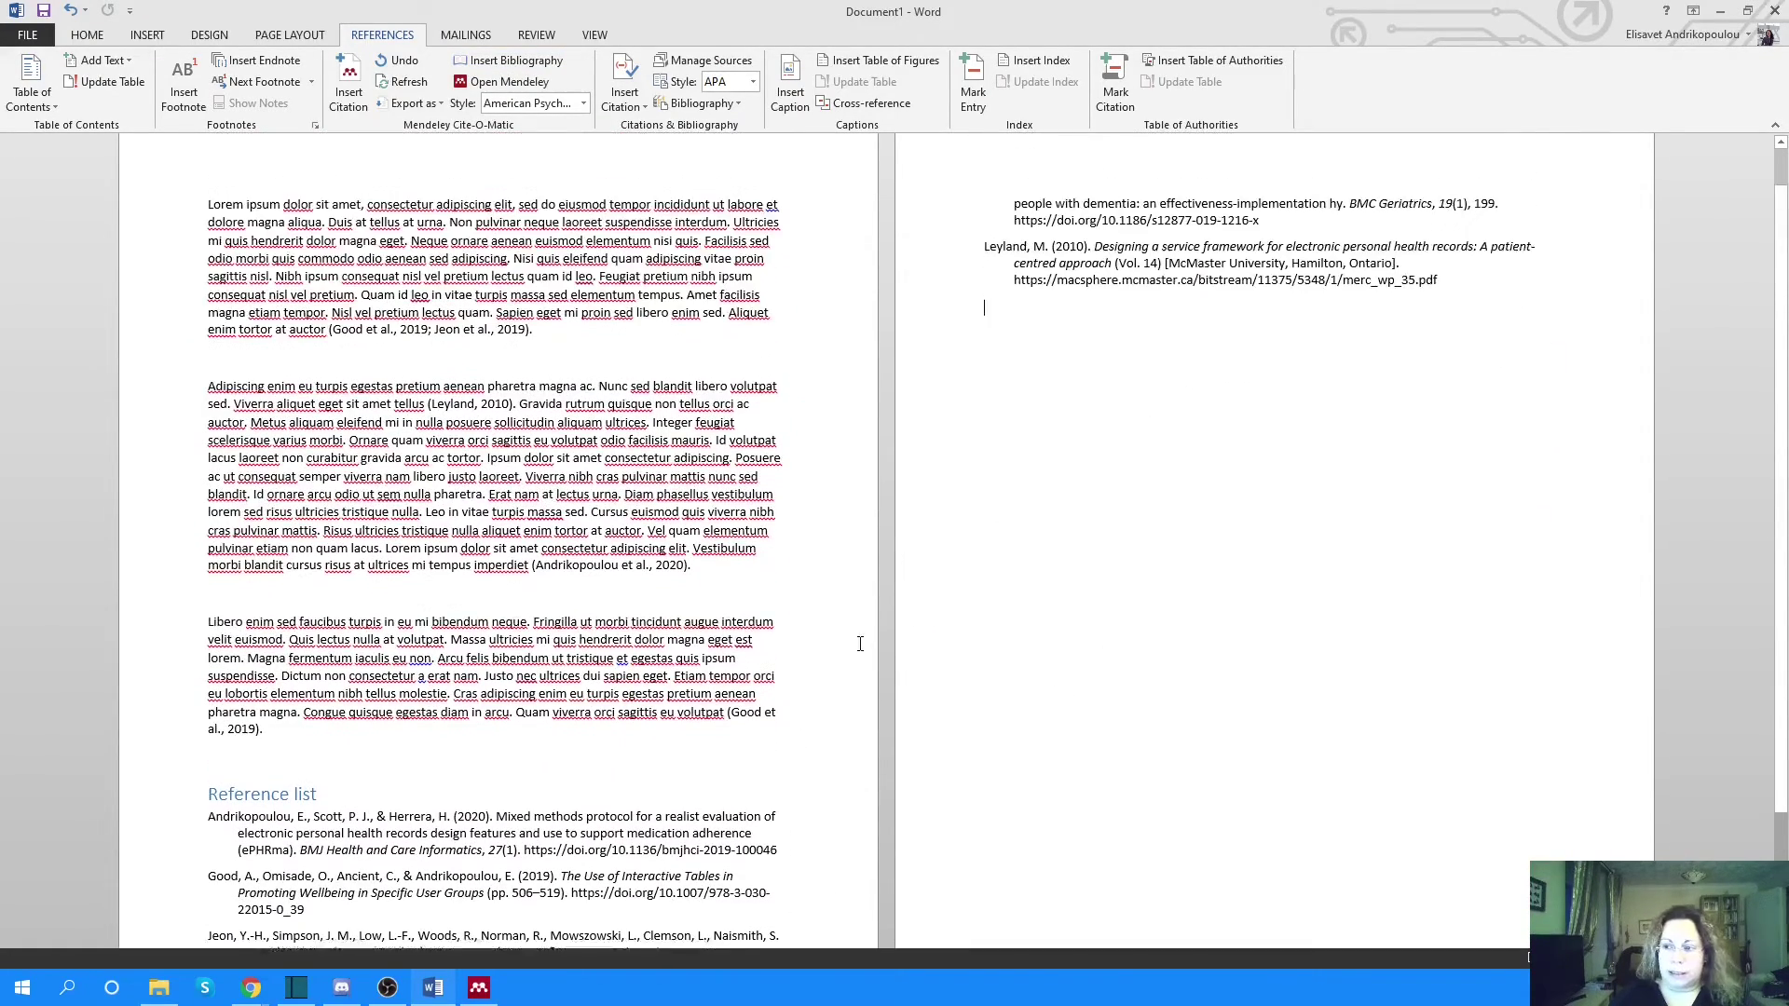
pyautogui.scroll(1, 882, 539)
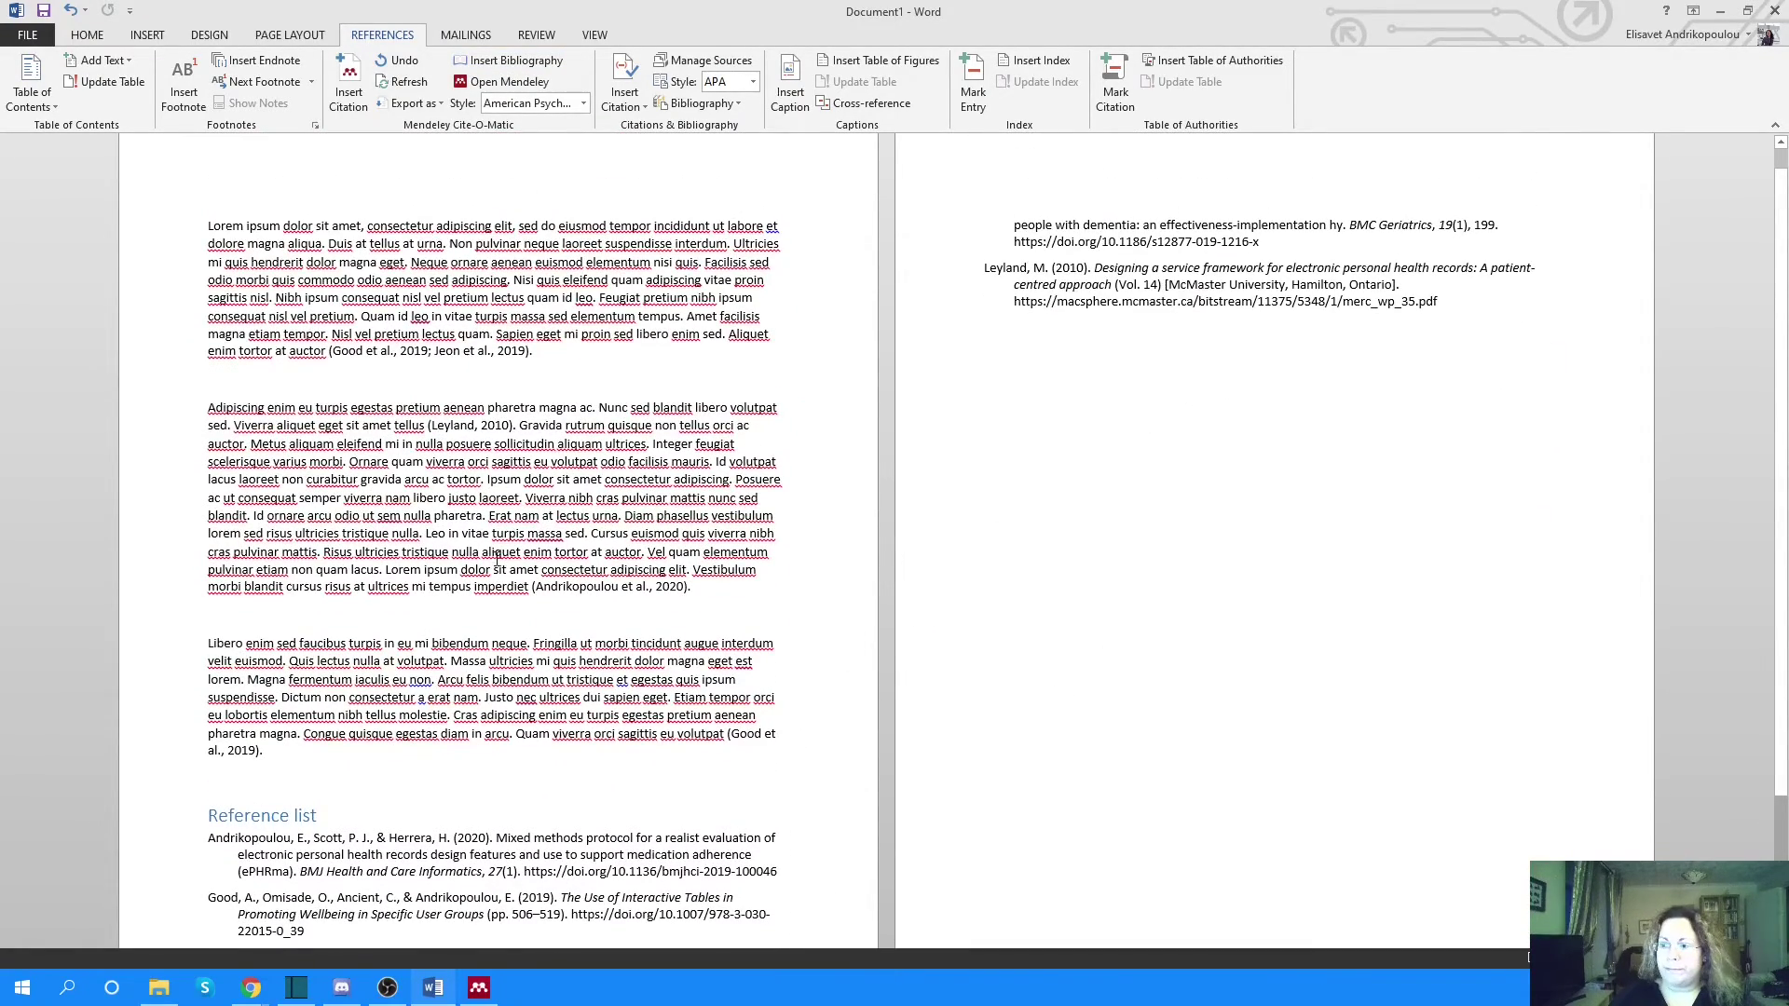
# - Insert the (Aranda-jan & Mohutsiwa-dibe, 2014) citation in paragraph two via a 'who' search and check the updated list
pyautogui.click(343, 468)
pyautogui.click(347, 81)
pyautogui.write('who')
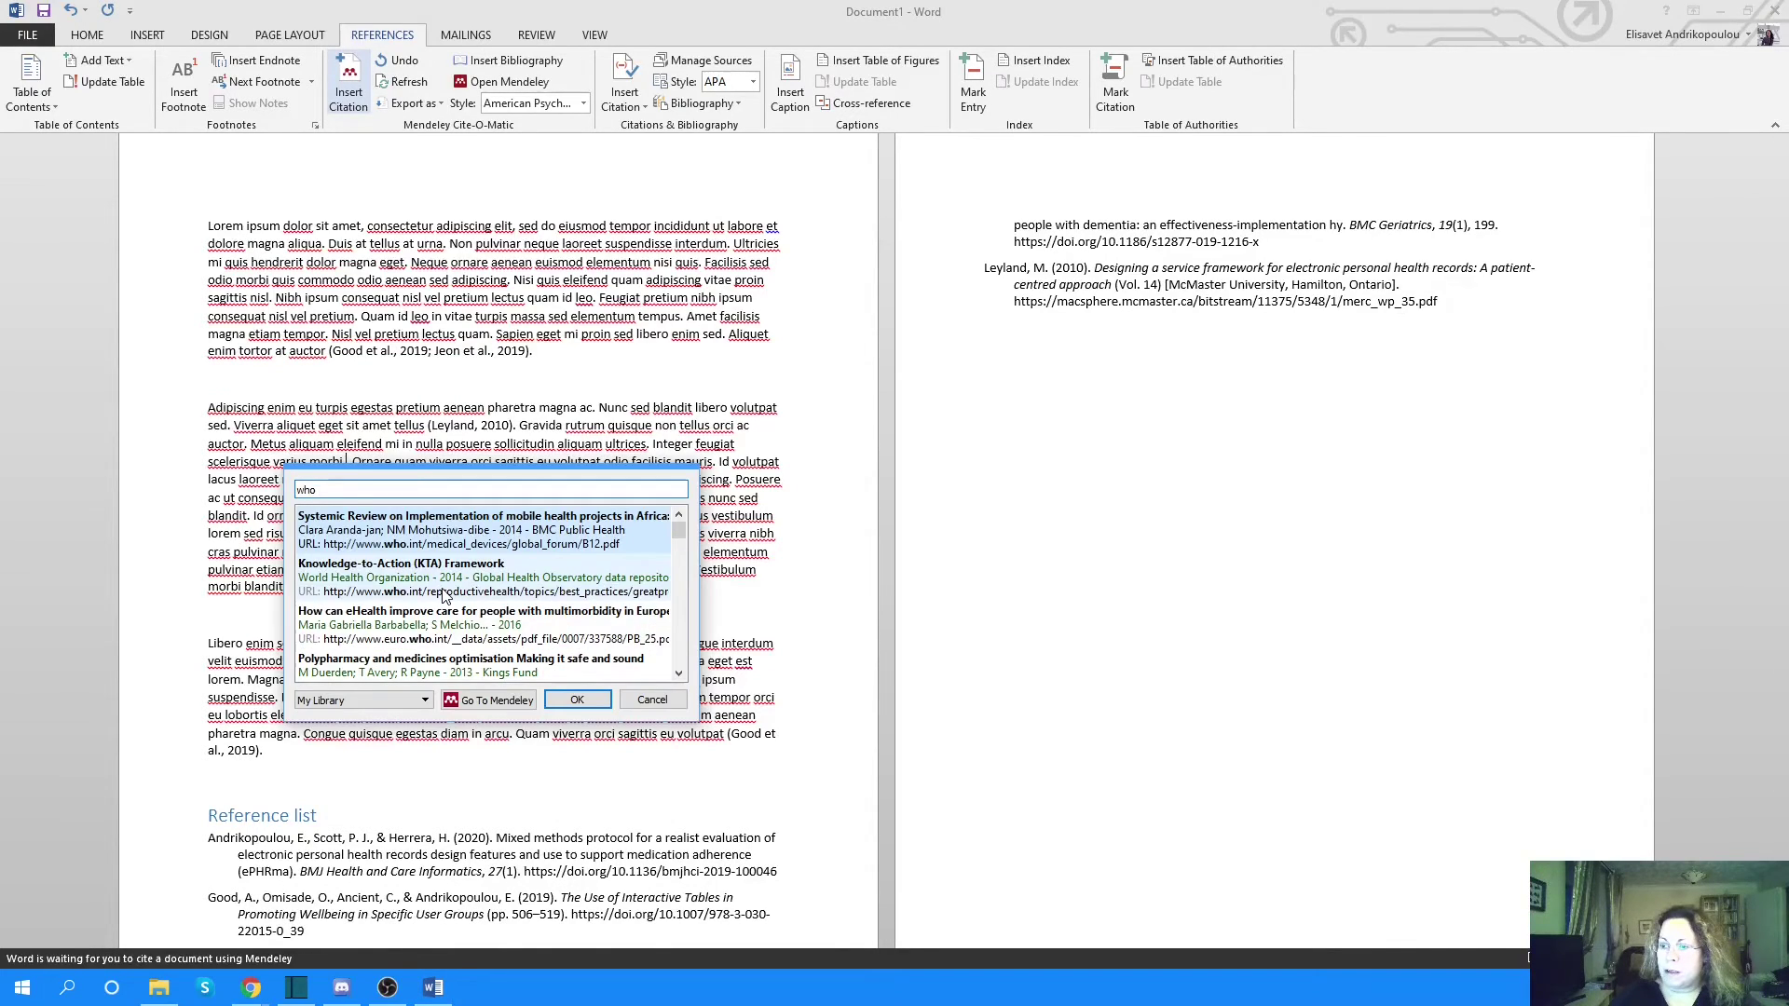
pyautogui.press('Return')
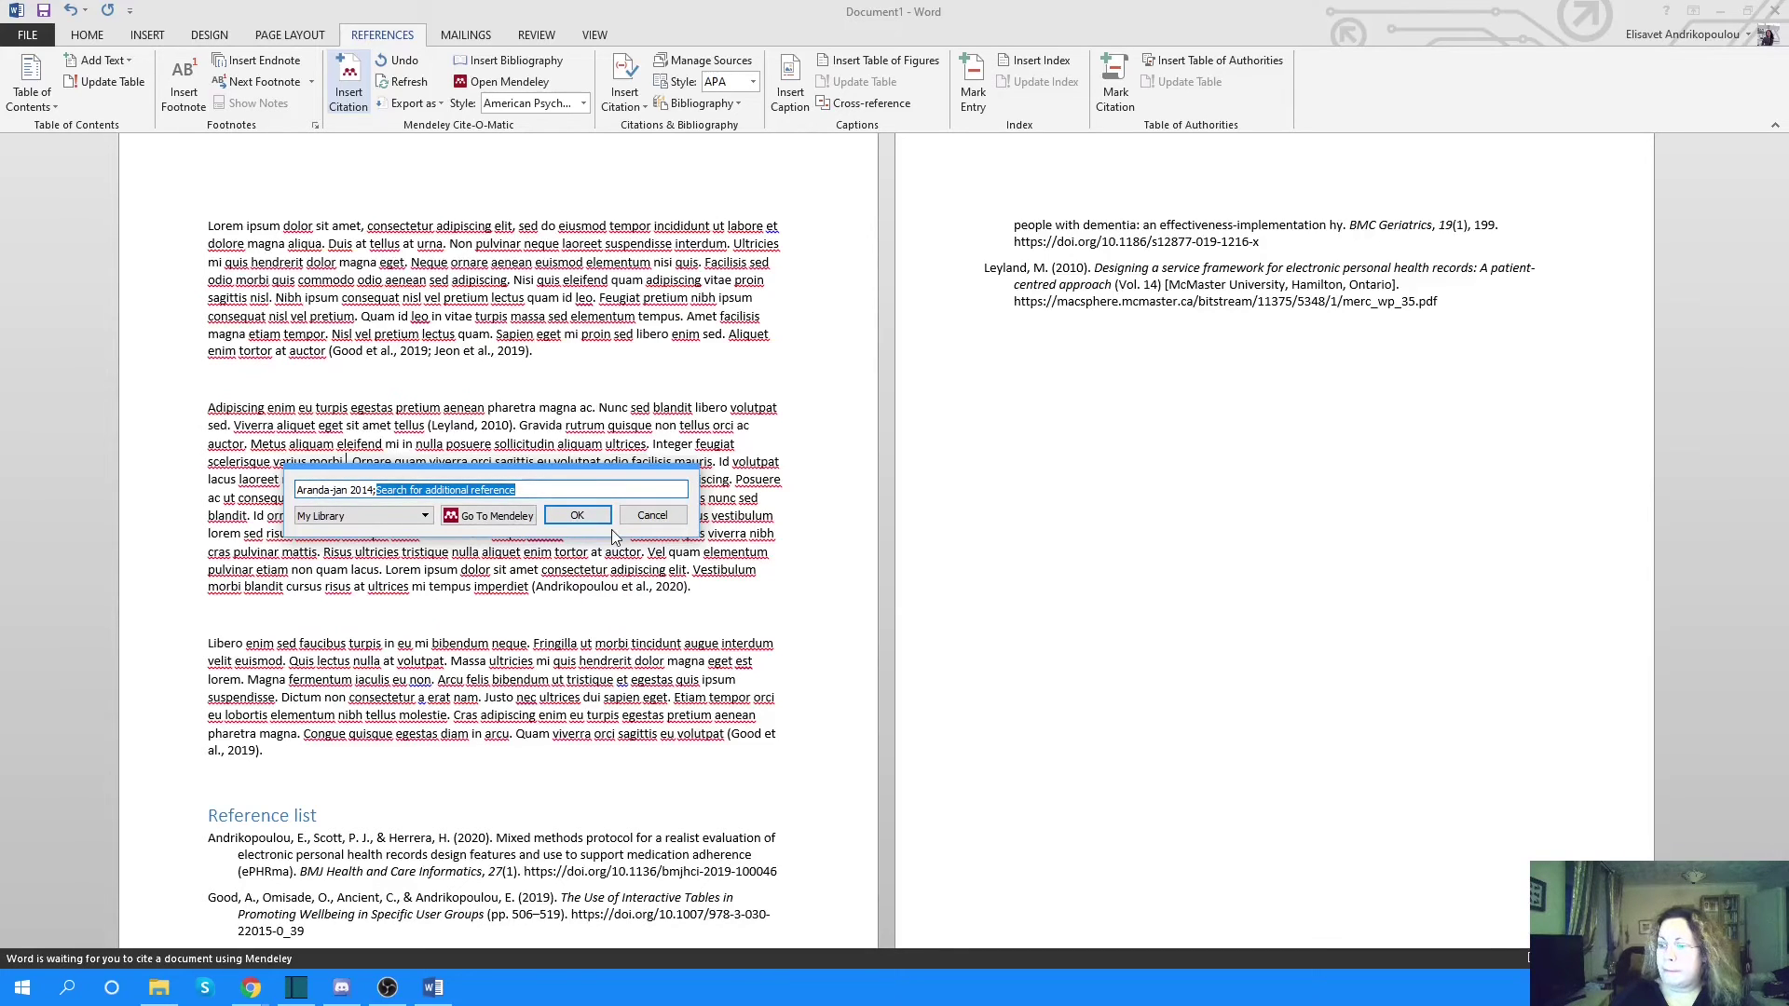
pyautogui.click(577, 516)
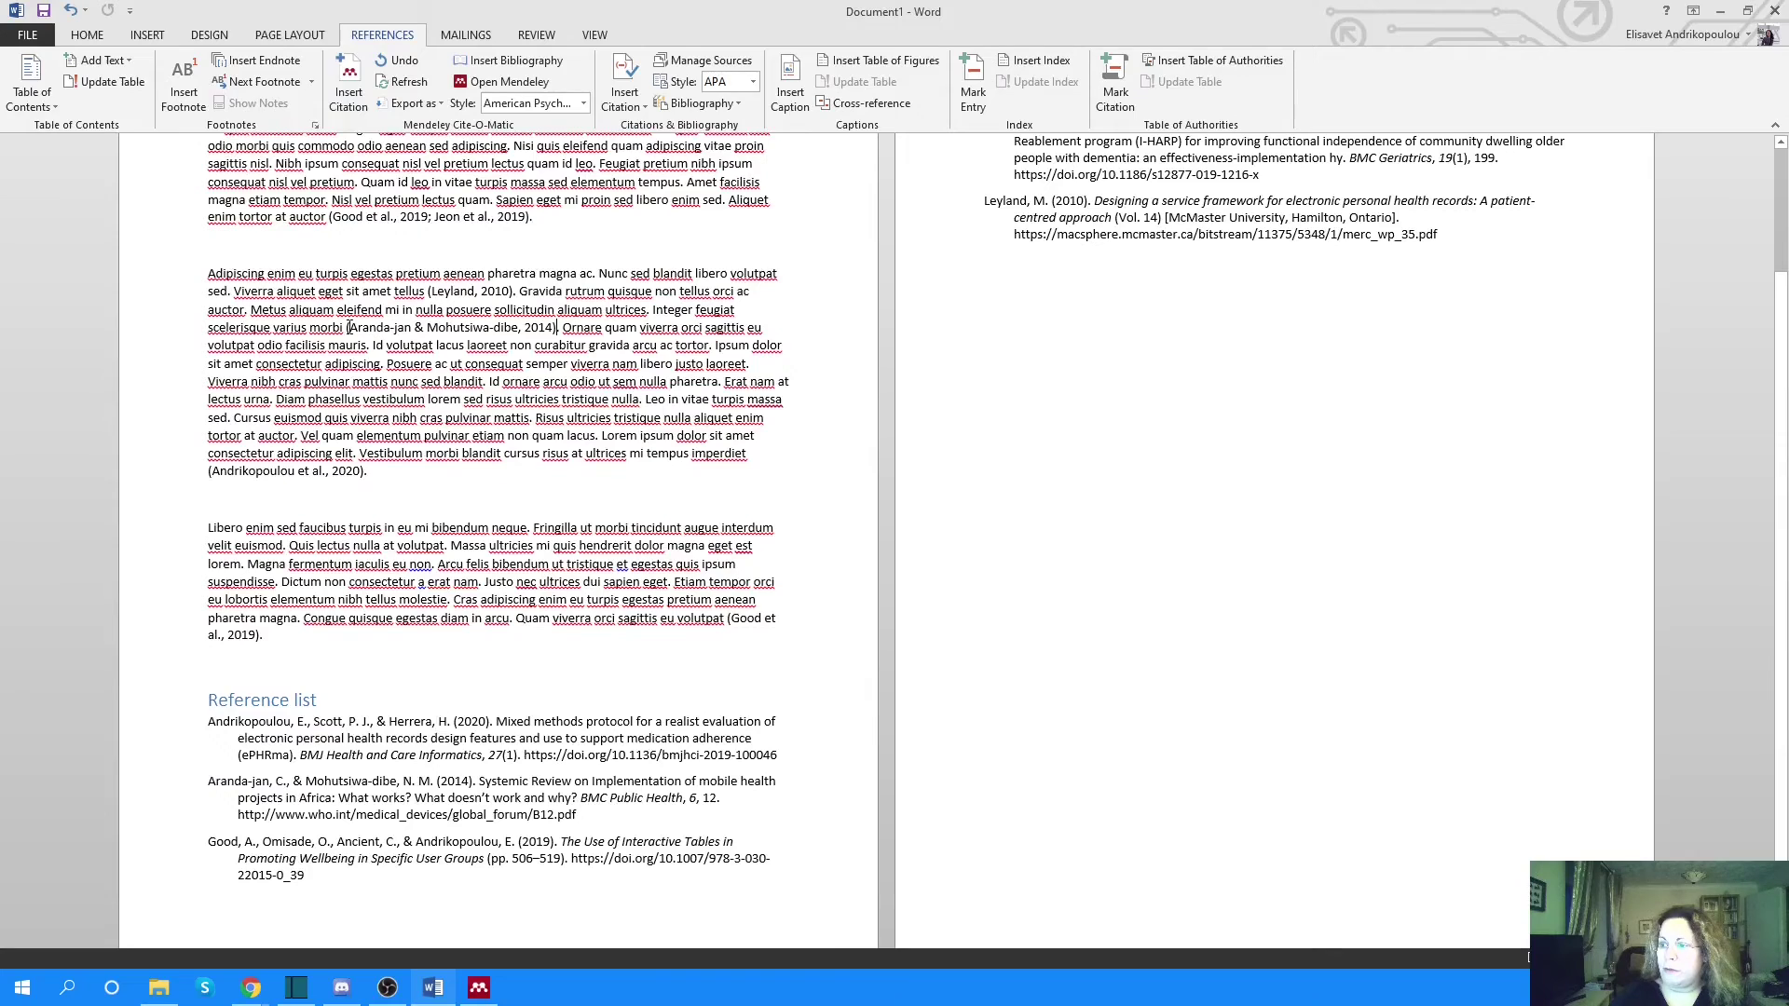
pyautogui.click(206, 782)
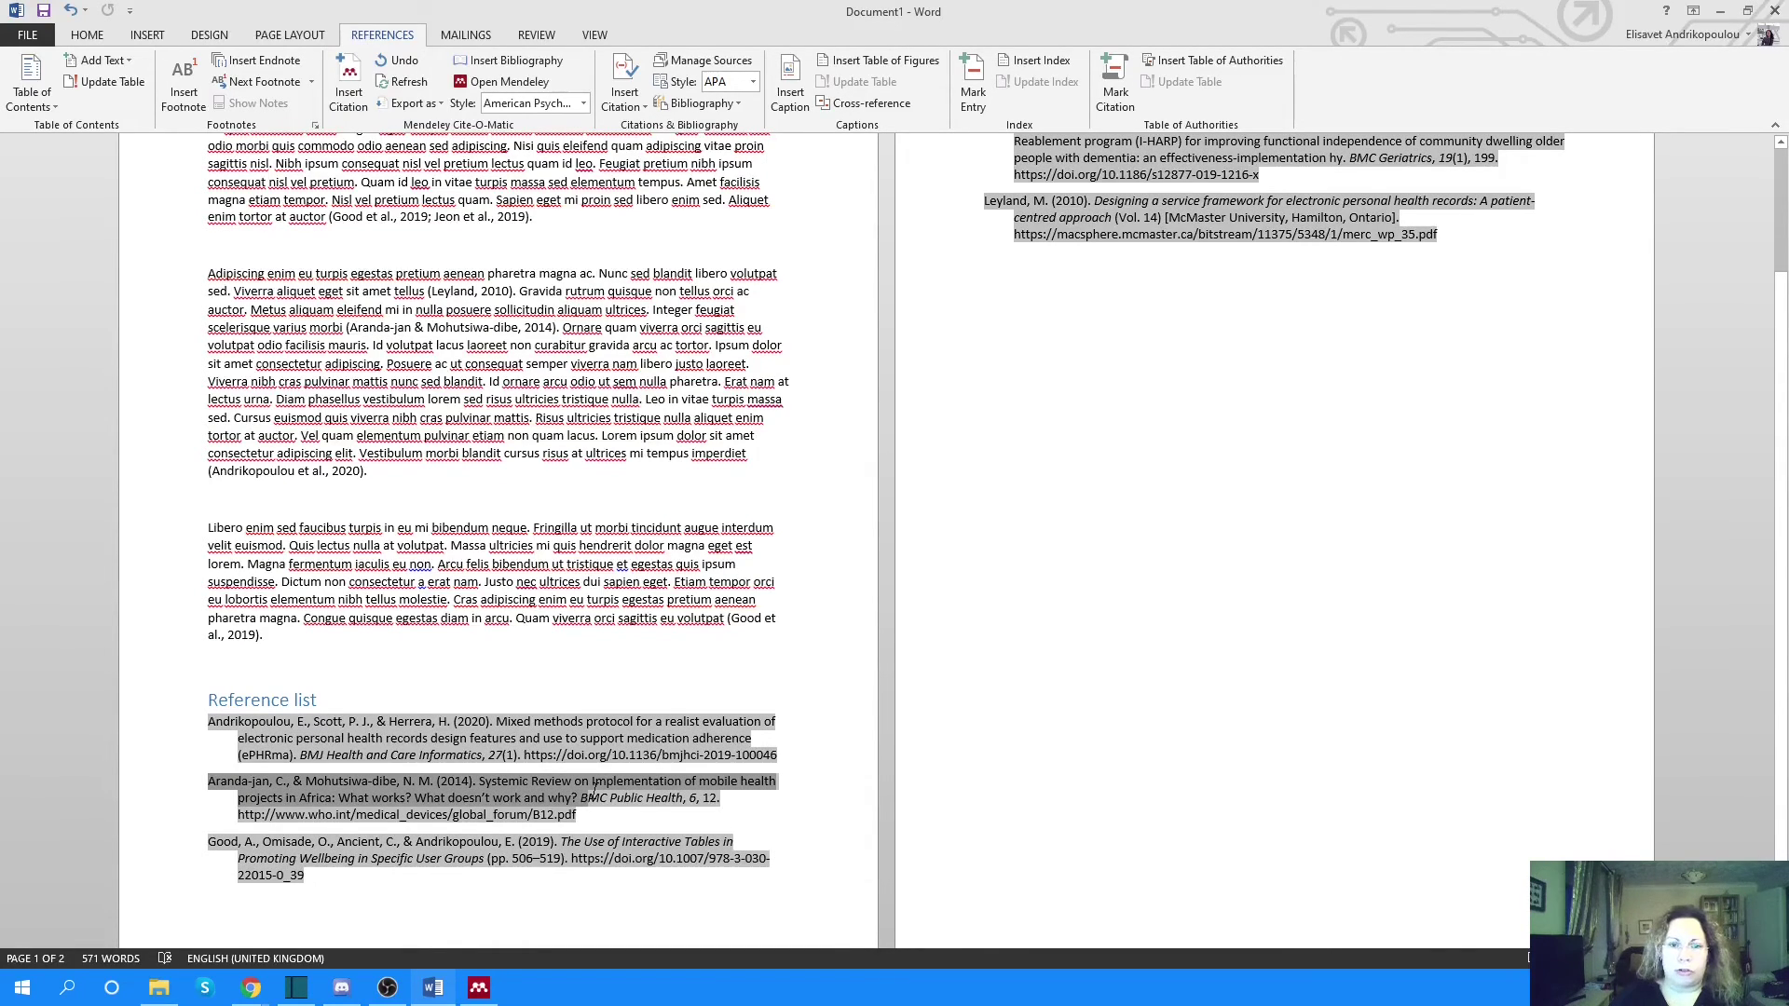
pyautogui.click(1149, 755)
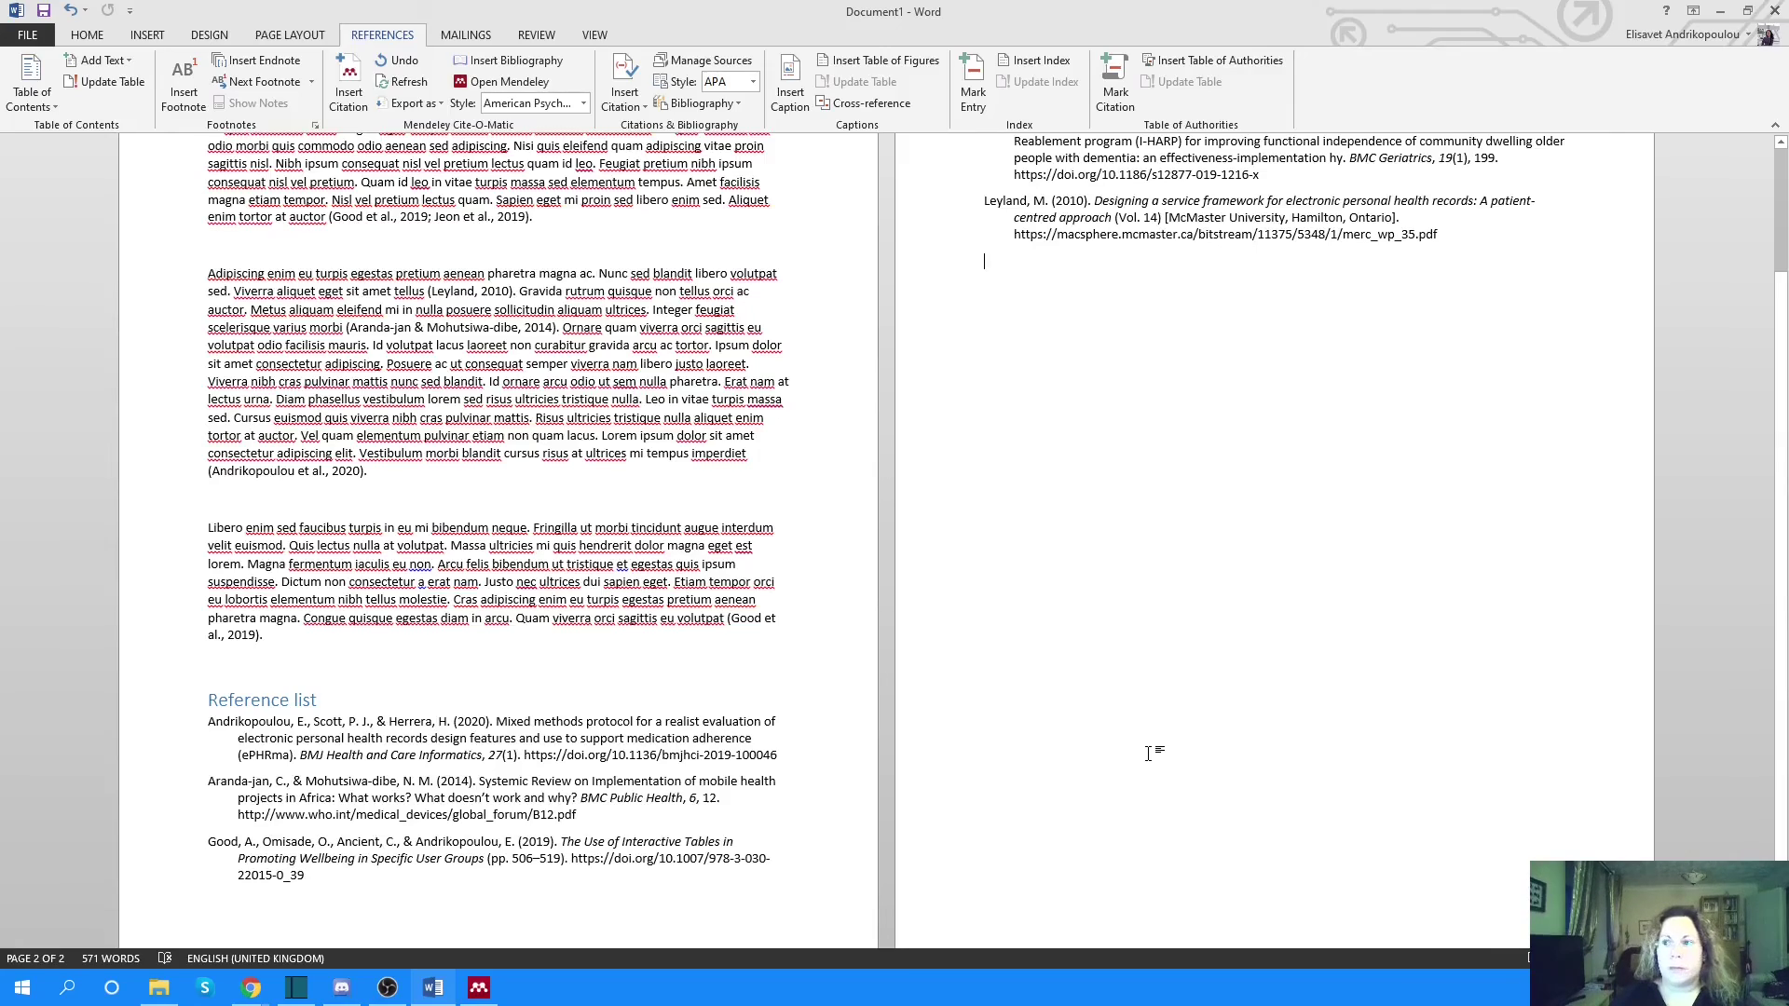